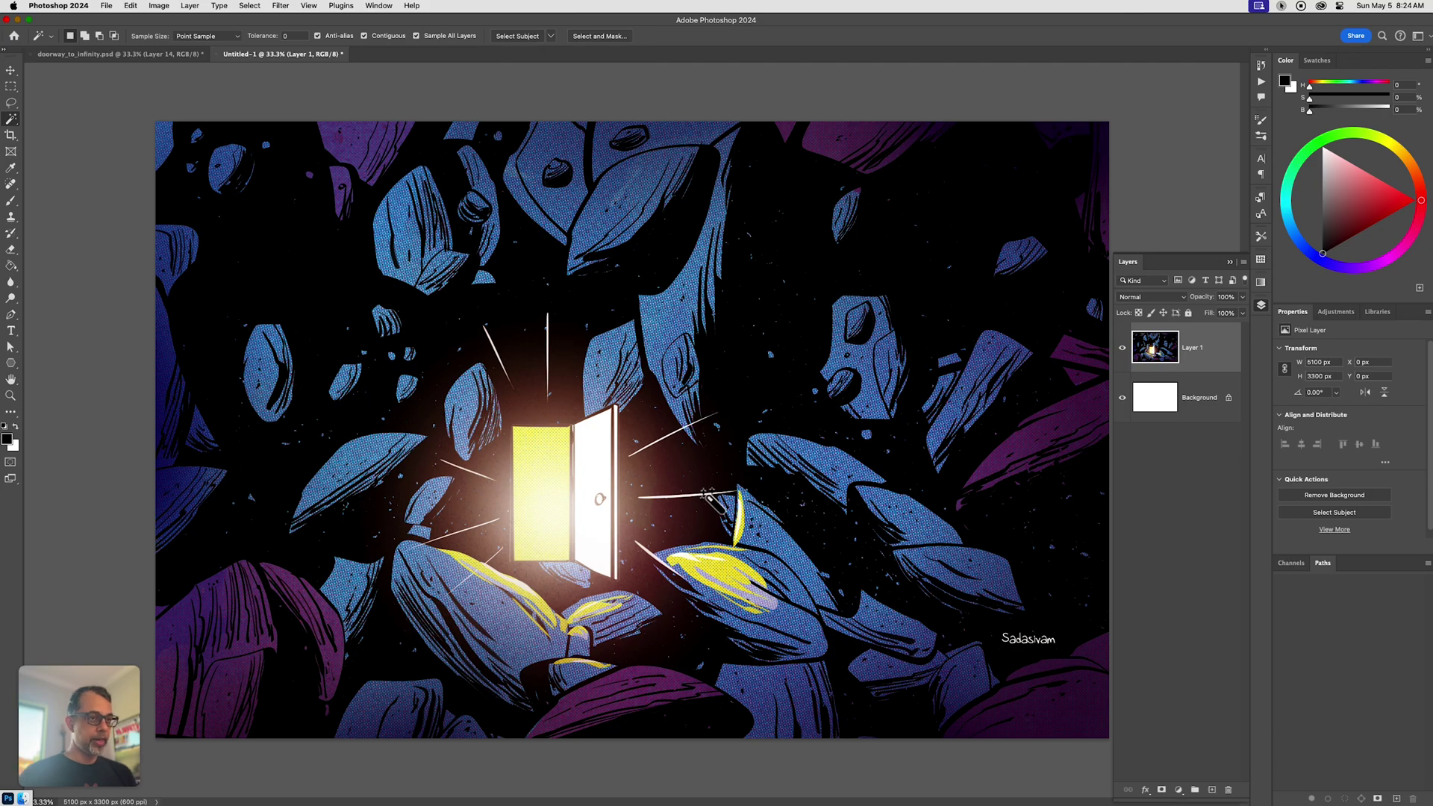
Create a 1000 x 1000 px document at 600 ppi in RGB color with transparent background contents
{"action": "key", "text": "super+n"}
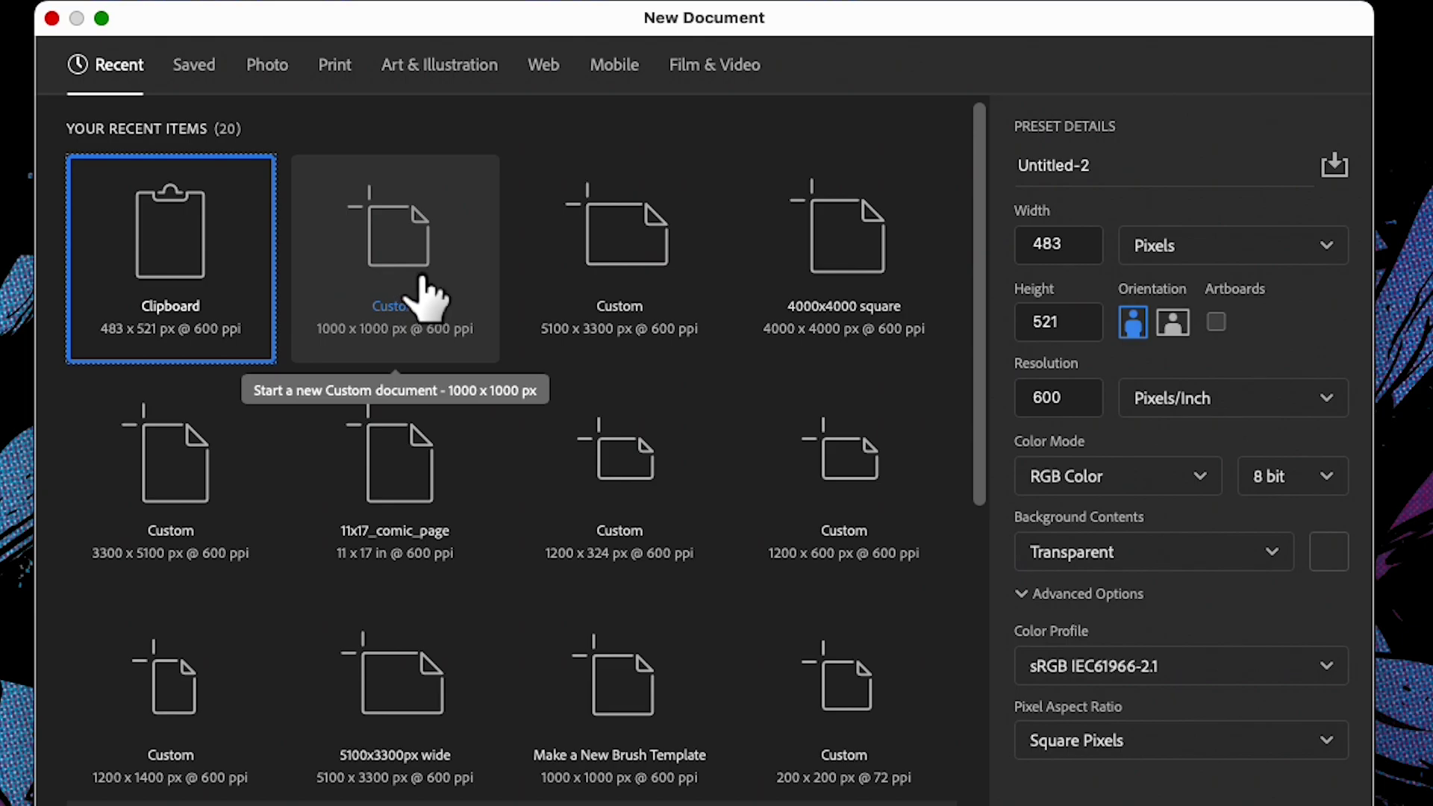
{"action": "left_click", "coordinate": [385, 243]}
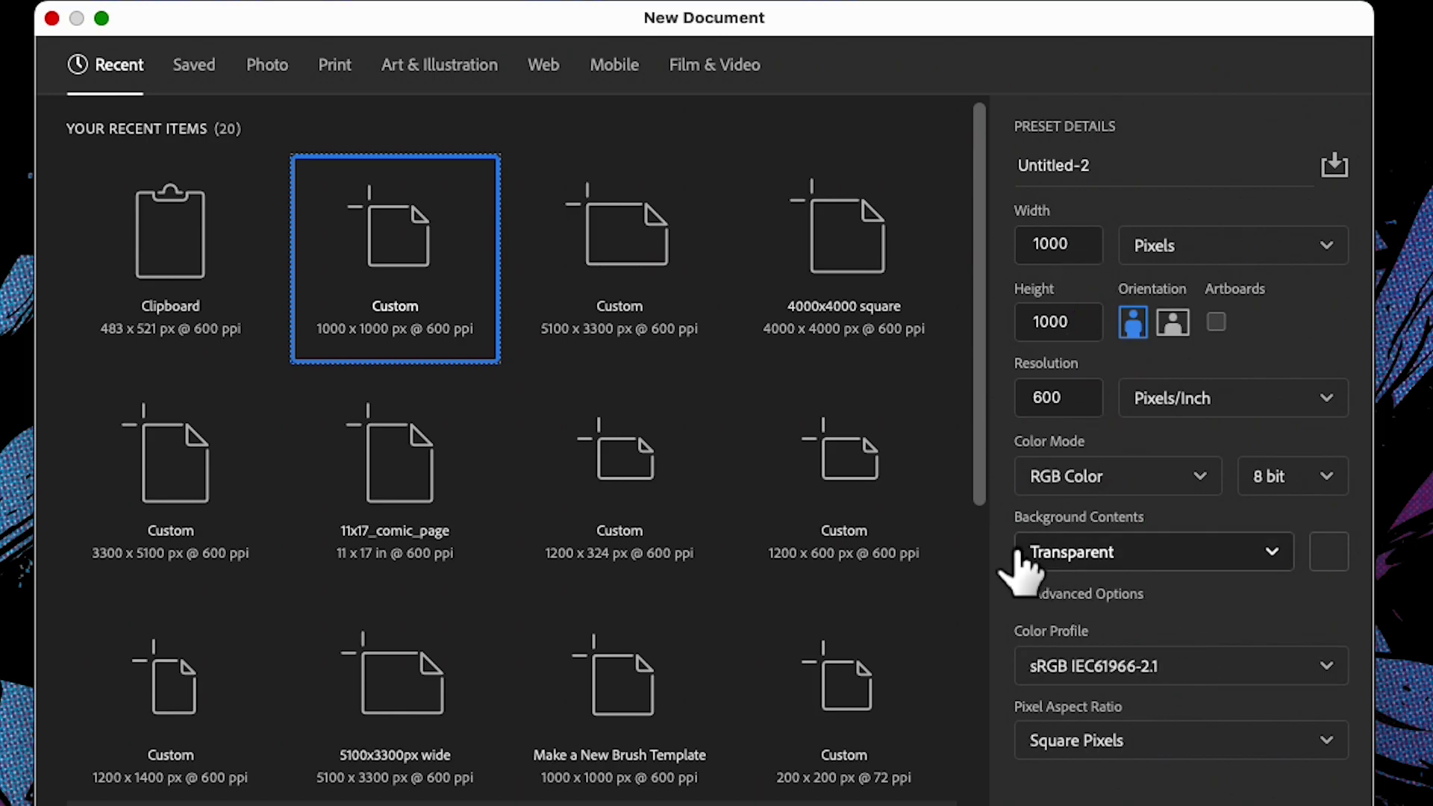
{"action": "left_click", "coordinate": [1069, 554]}
{"action": "left_click", "coordinate": [1112, 718]}
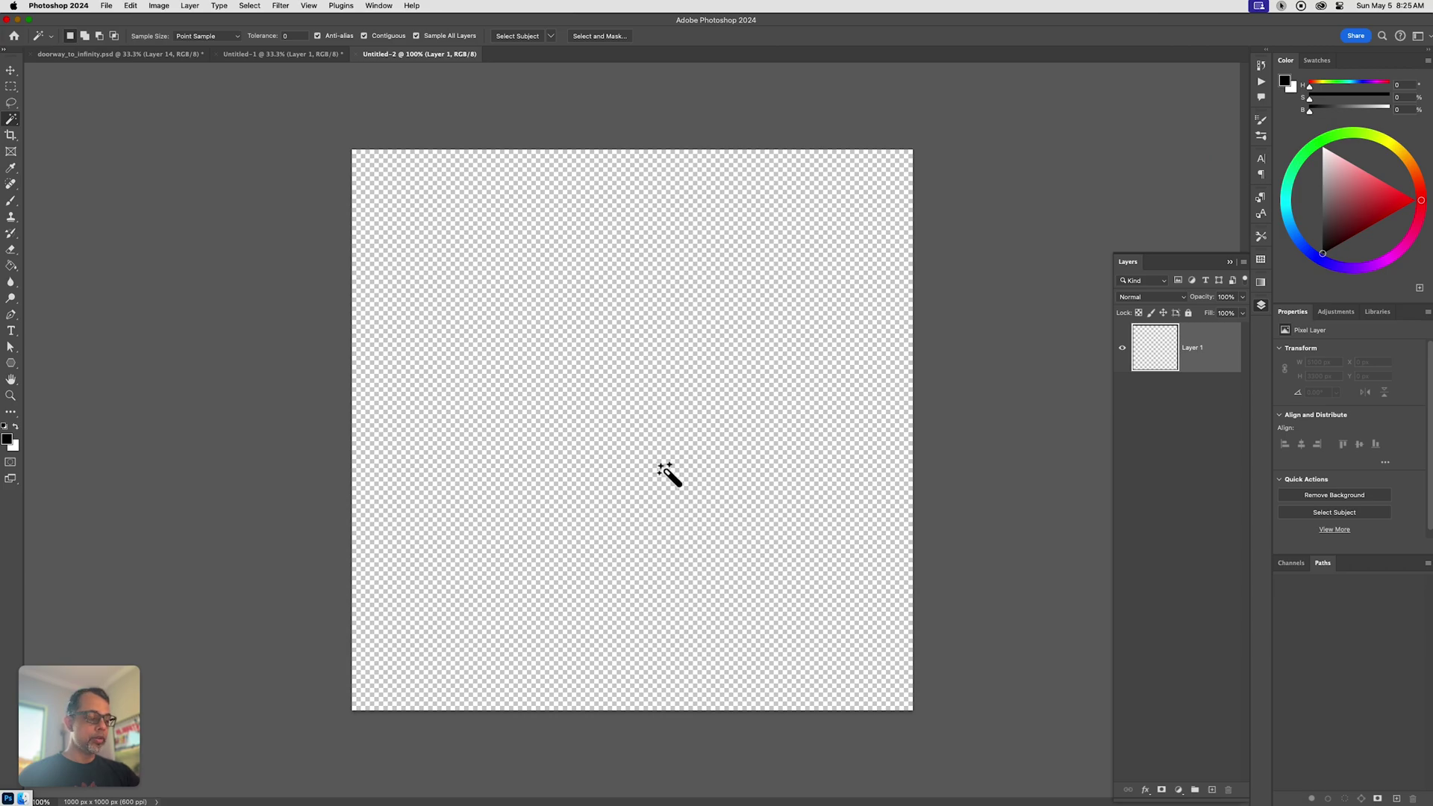
Brush a closed black asteroid outline about 578 x 620 px, and add an empty layer beneath it
{"action": "key", "text": "b"}
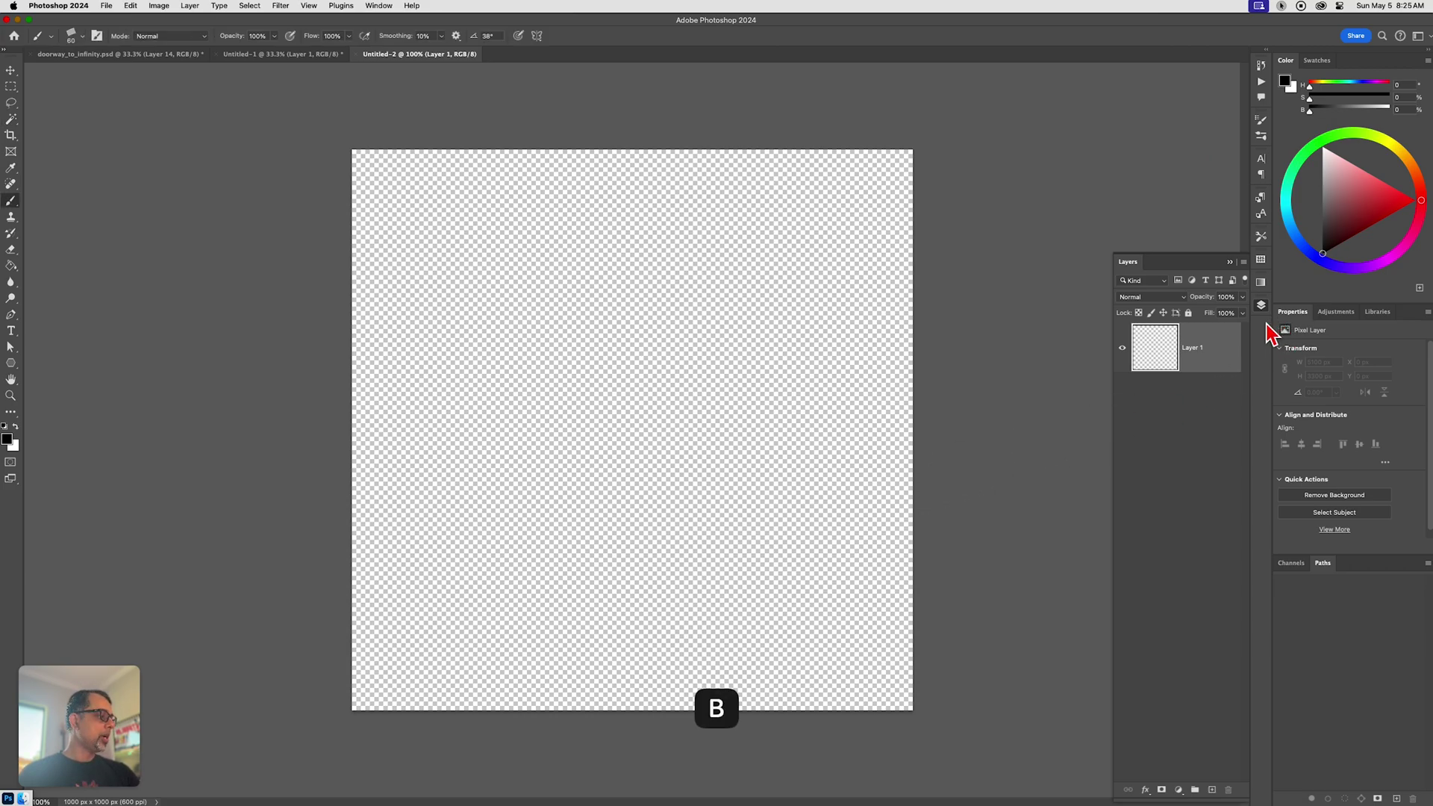
{"action": "mouse_move", "coordinate": [475, 518]}
{"action": "left_mouse_down"}
{"action": "mouse_move", "coordinate": [514, 370]}
{"action": "mouse_move", "coordinate": [764, 267]}
{"action": "mouse_move", "coordinate": [766, 472]}
{"action": "mouse_move", "coordinate": [596, 604]}
{"action": "mouse_move", "coordinate": [507, 575]}
{"action": "mouse_move", "coordinate": [475, 517]}
{"action": "left_mouse_up"}
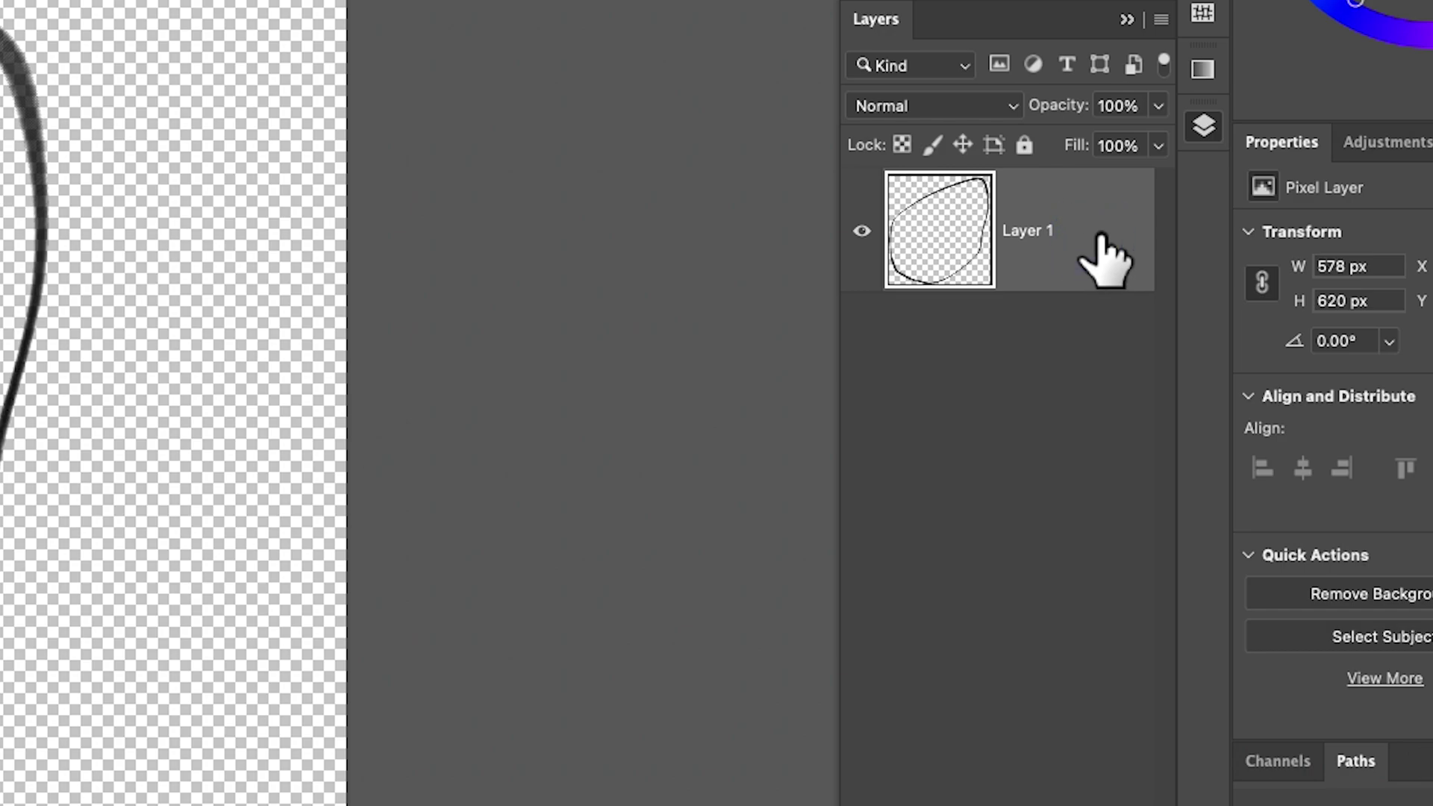
{"action": "key", "text": "alt+shift+super+n"}
{"action": "key", "text": "super+bracketleft"}
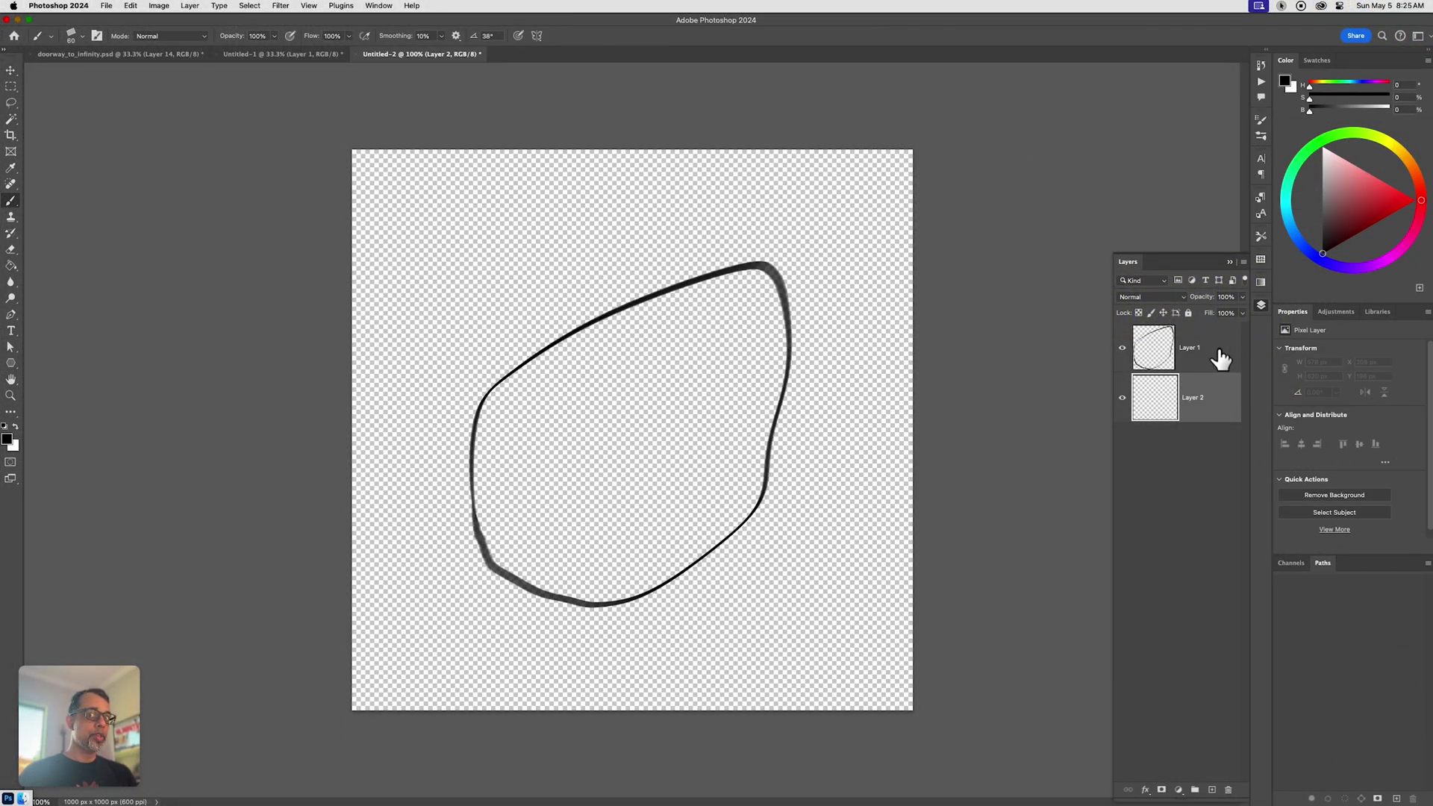
Select the outline's interior using the Magic Wand with tolerance 70, fill it with white on the lower layer, and deselect
{"action": "key", "text": "w"}
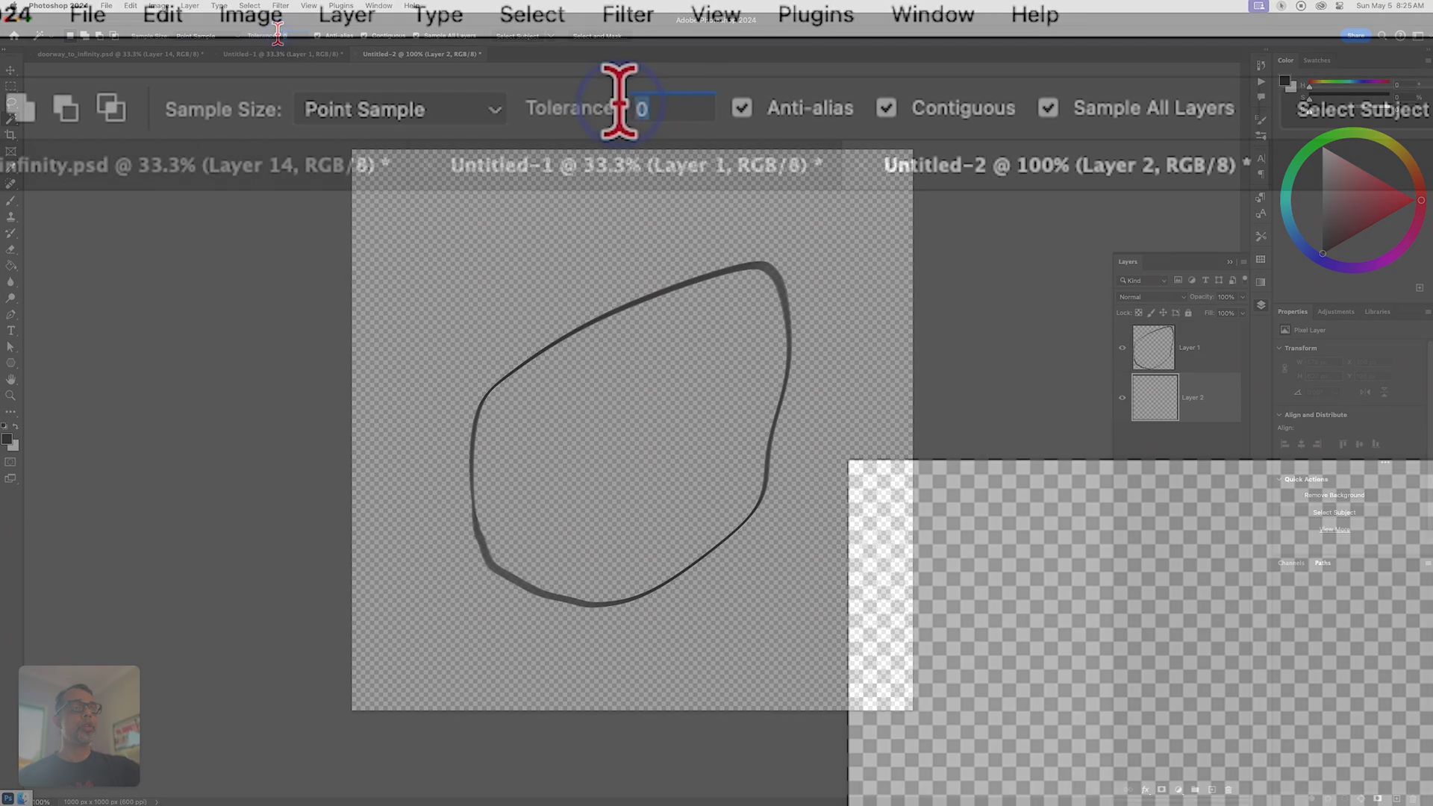
{"action": "left_click", "coordinate": [286, 36]}
{"action": "type", "text": "70"}
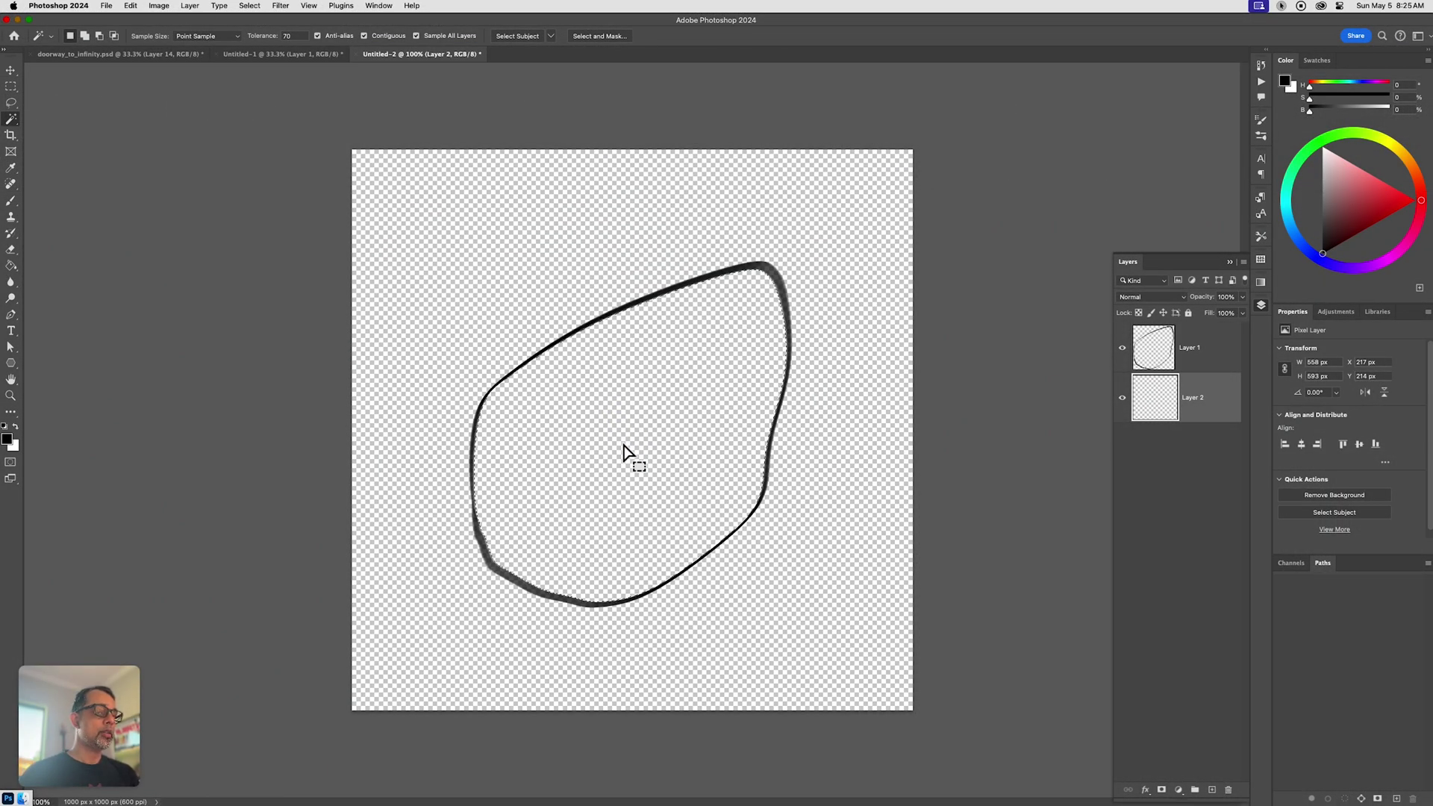
{"action": "key", "text": "x"}
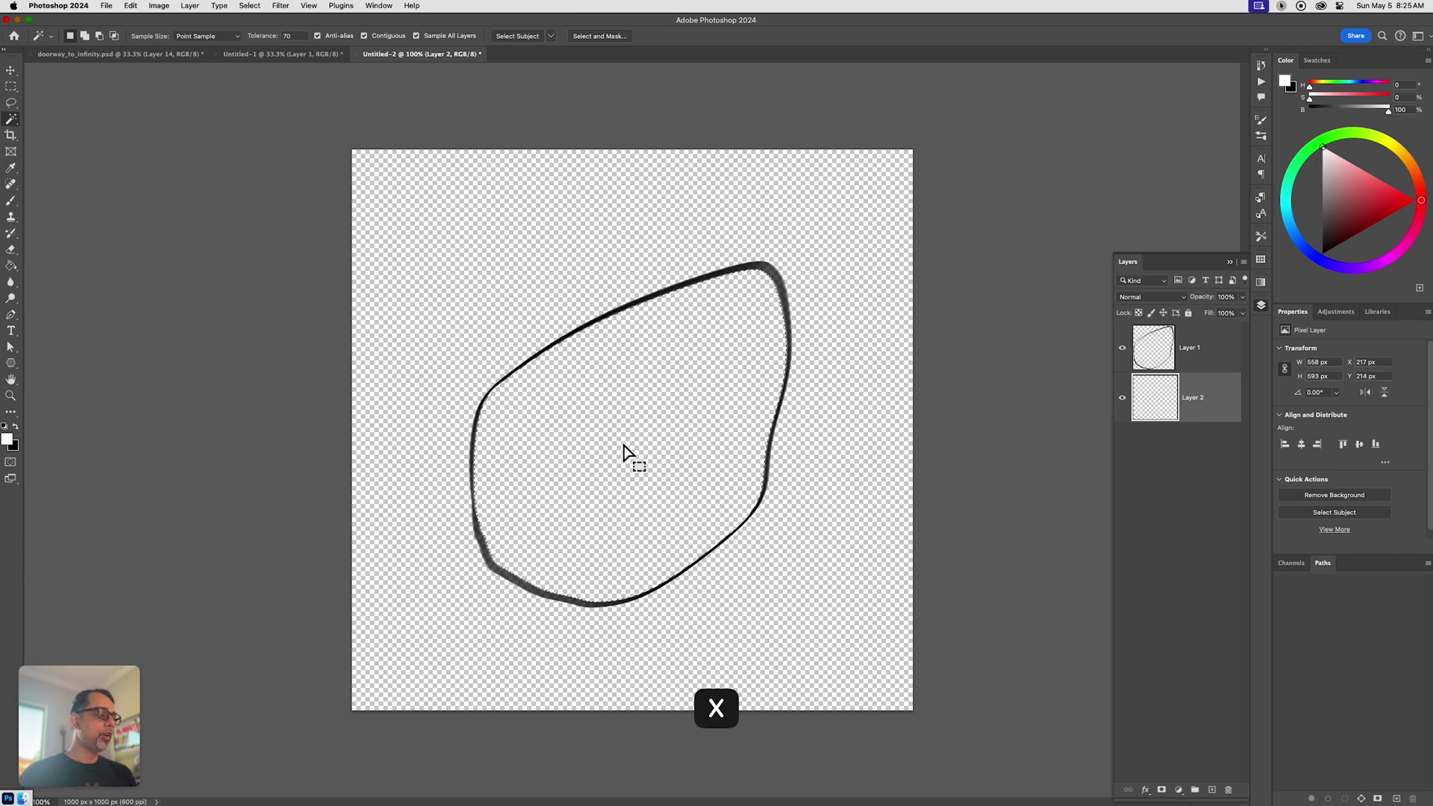
{"action": "key", "text": "alt+BackSpace"}
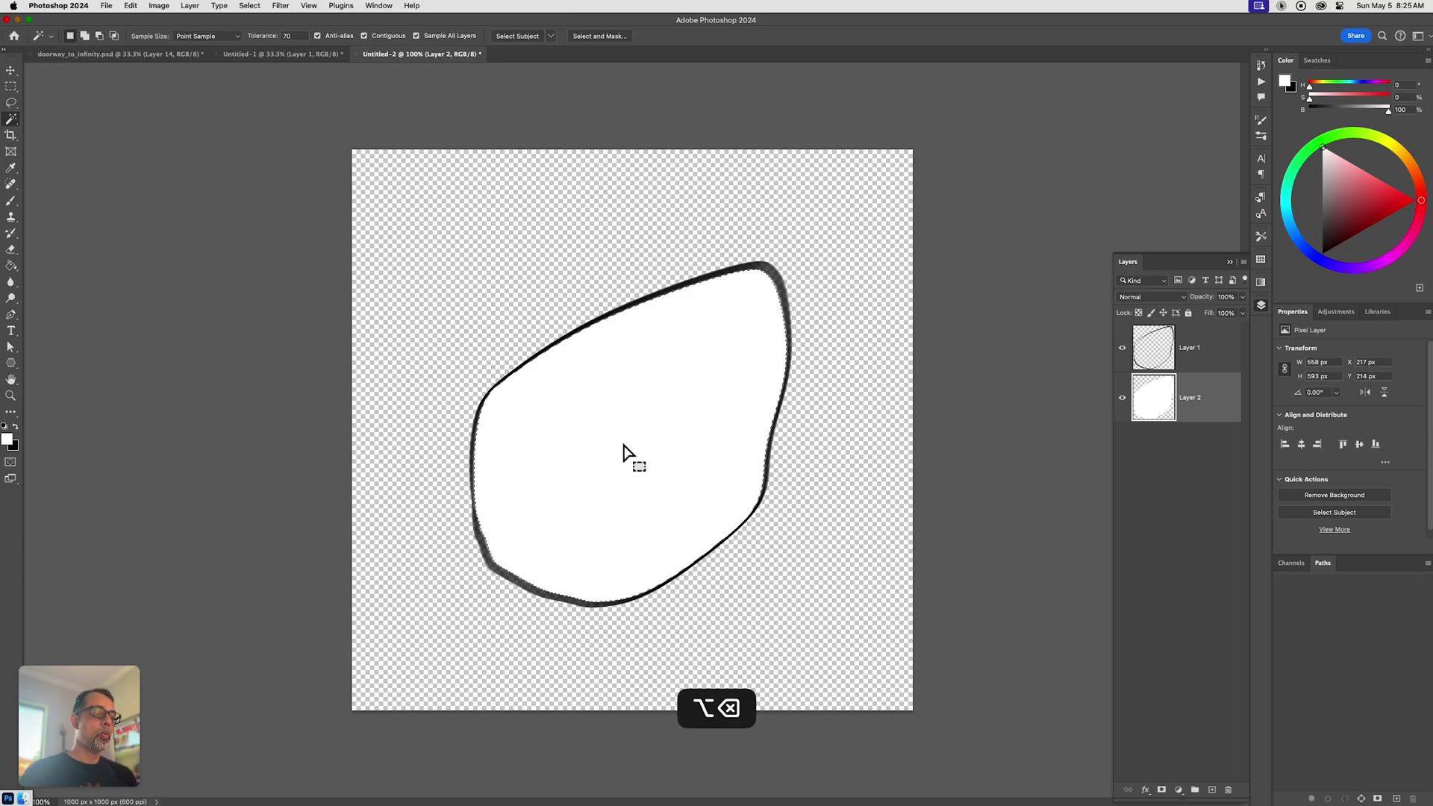
{"action": "key", "text": "super+d"}
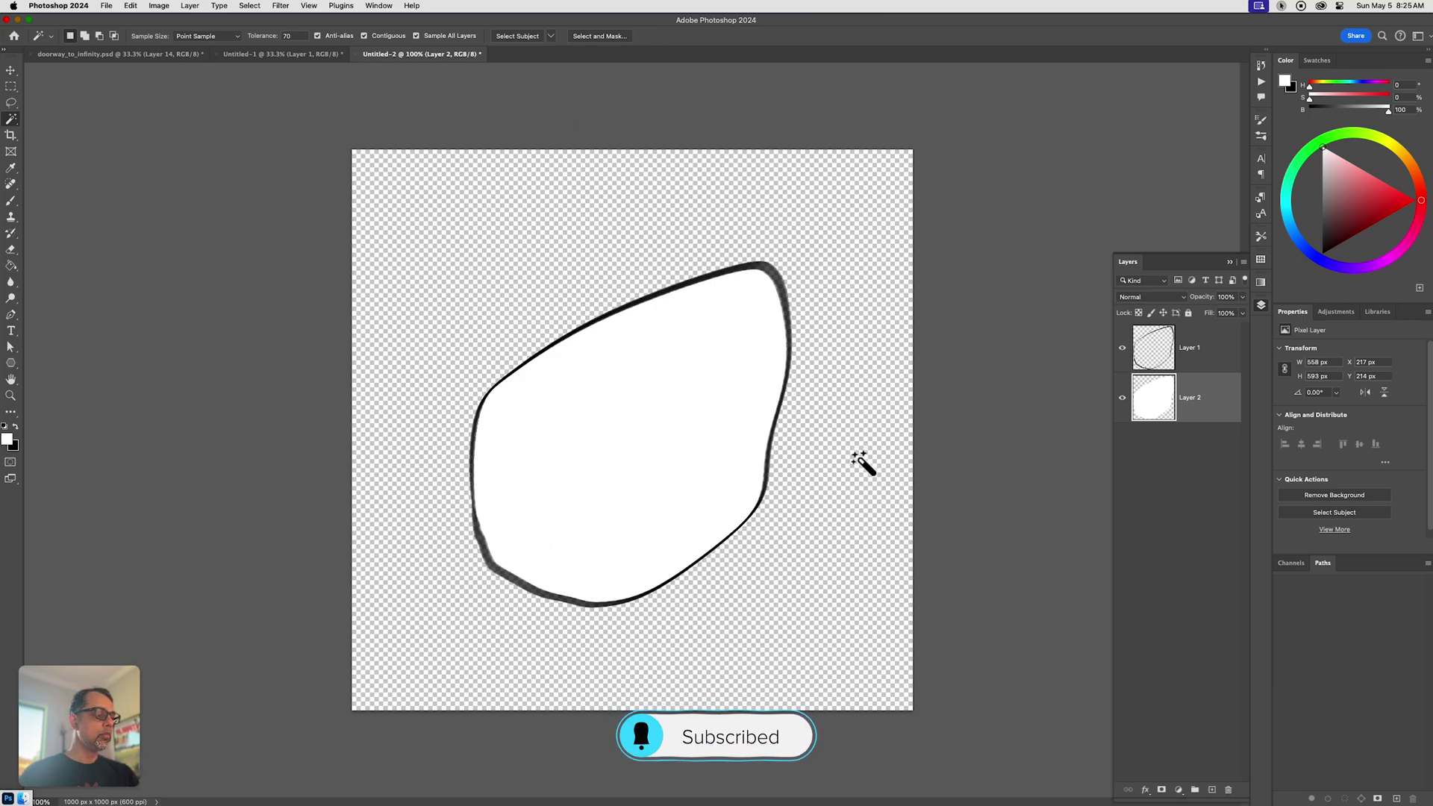
Merge the outline and white fill layers and define the artwork as a pattern named Asteroid
{"action": "left_click", "coordinate": [1201, 347], "text": "shift"}
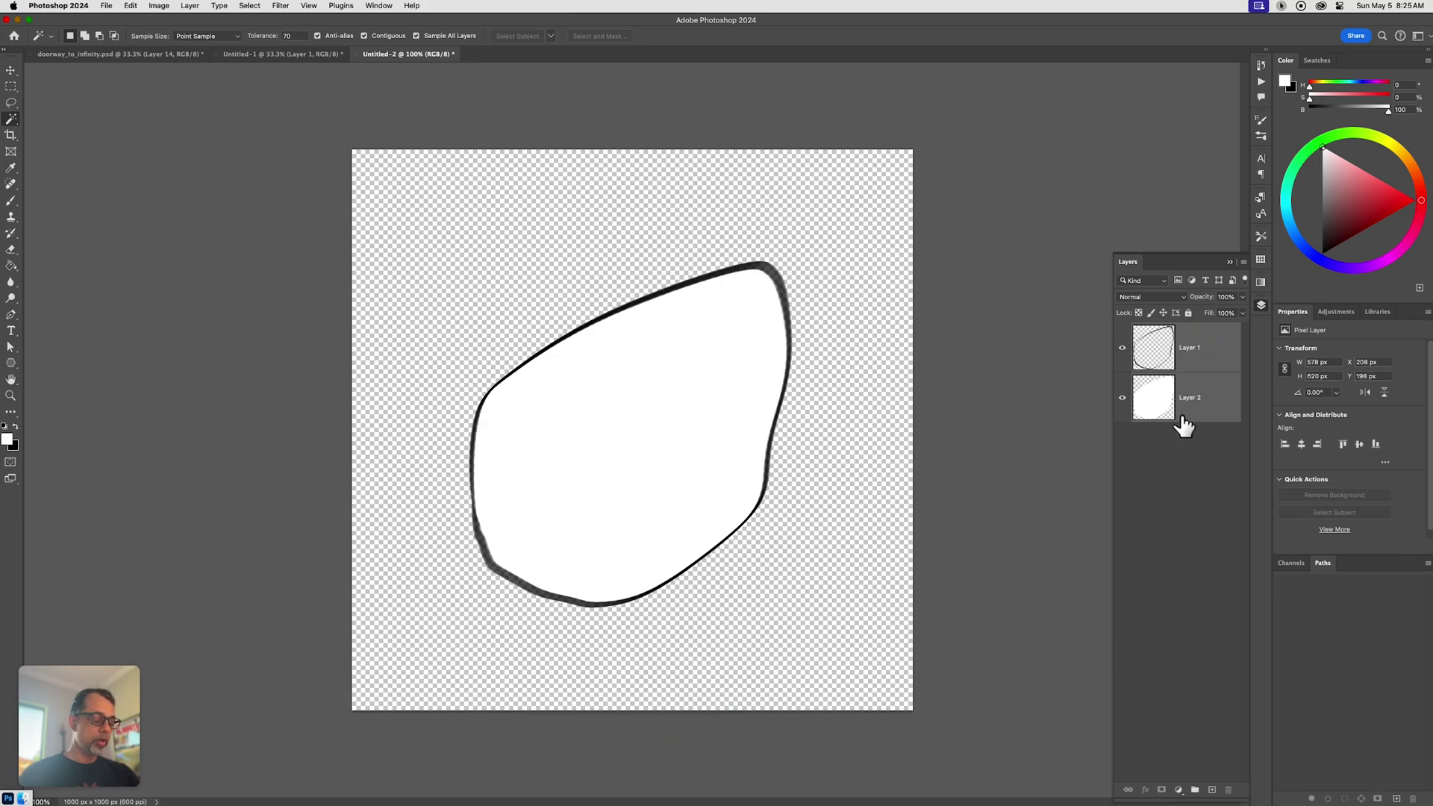
{"action": "key", "text": "super+e"}
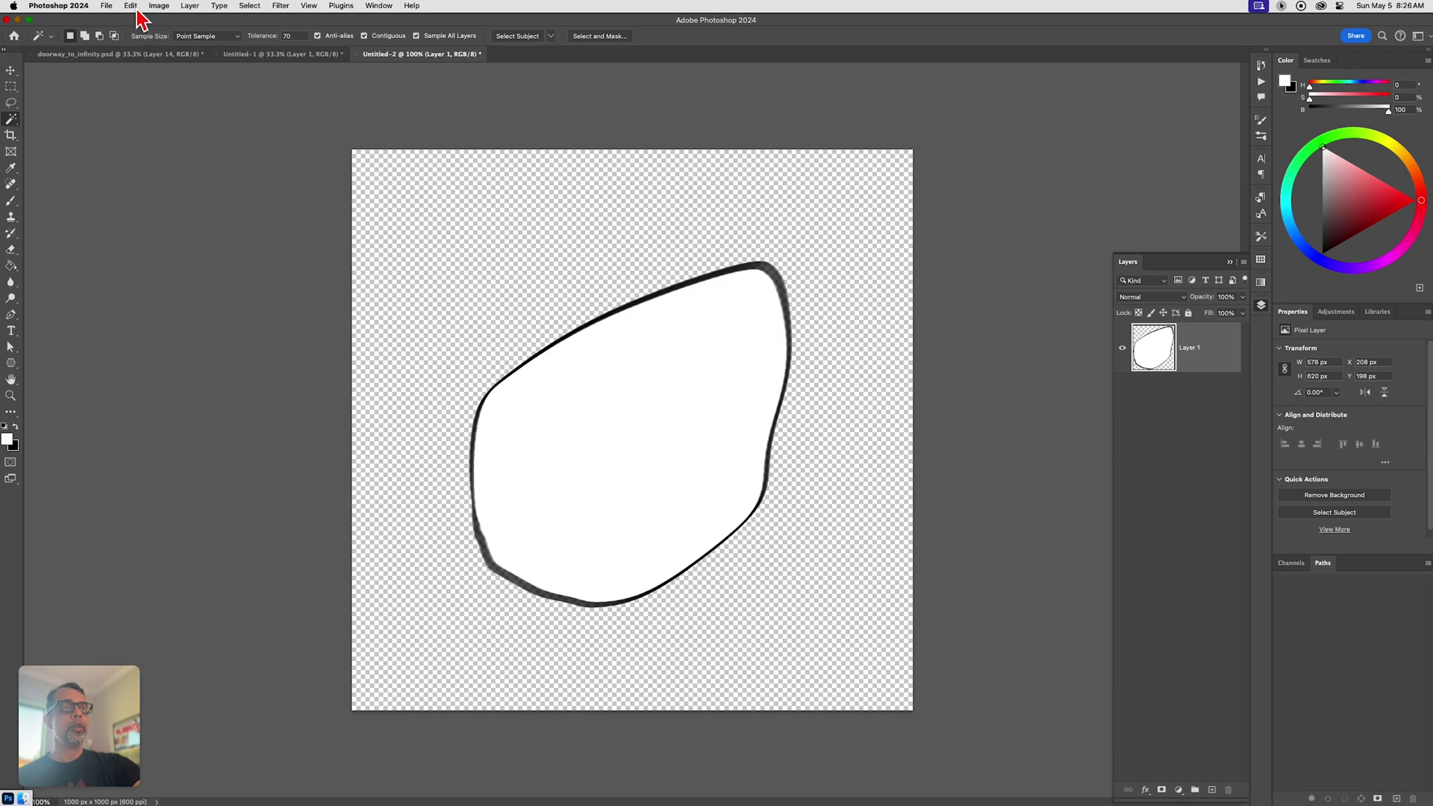
{"action": "left_click", "coordinate": [203, 320]}
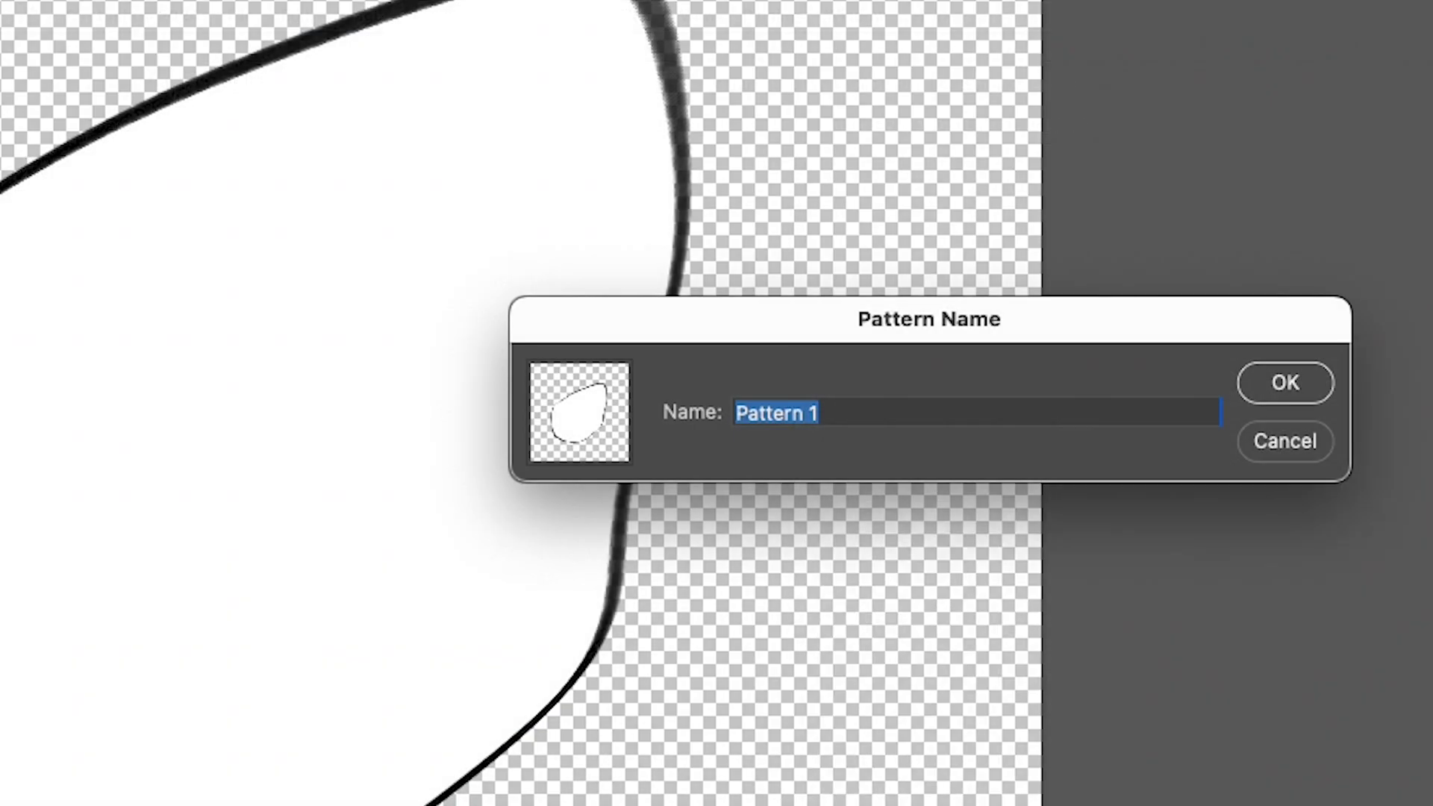
{"action": "left_click", "coordinate": [632, 402]}
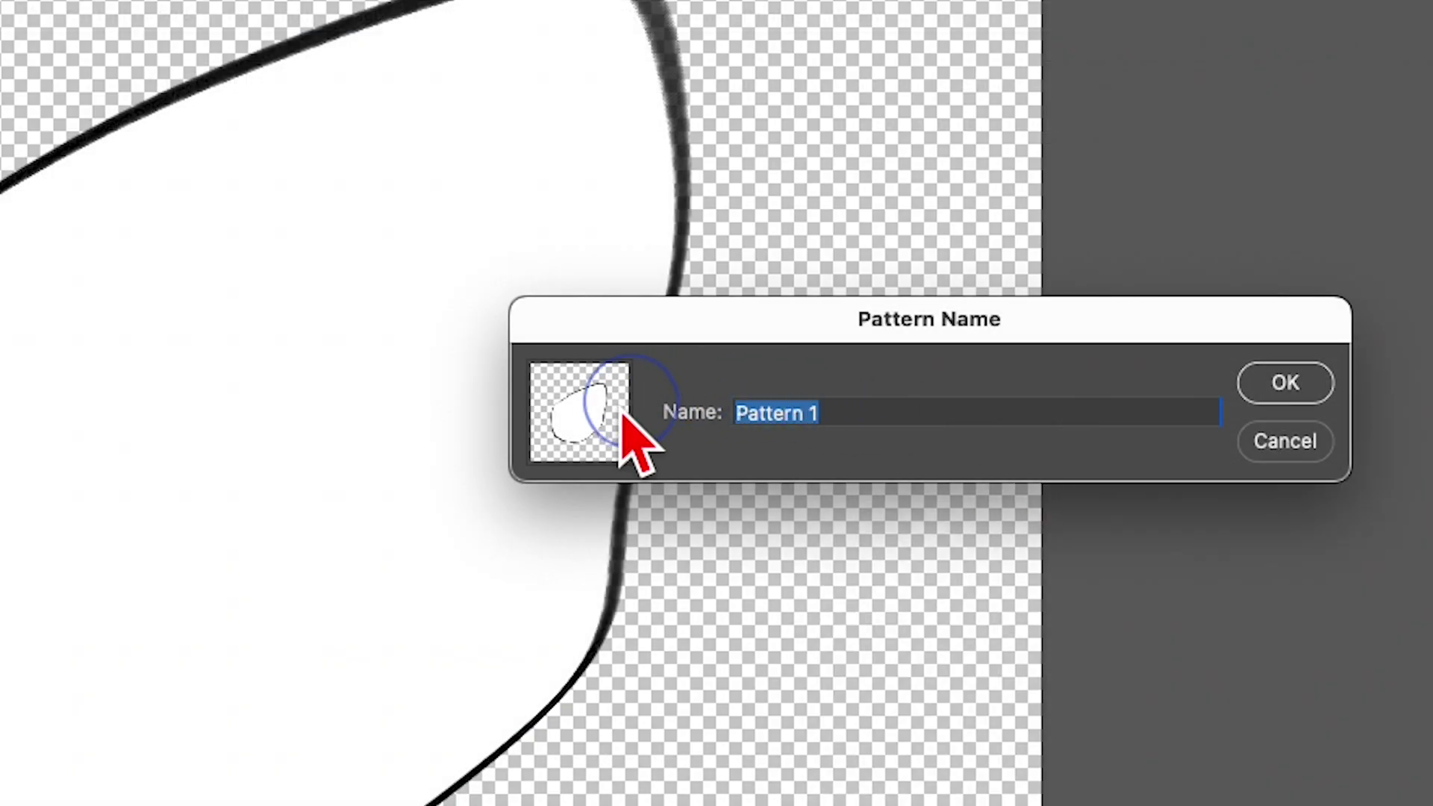
{"action": "type", "text": "Asteroid"}
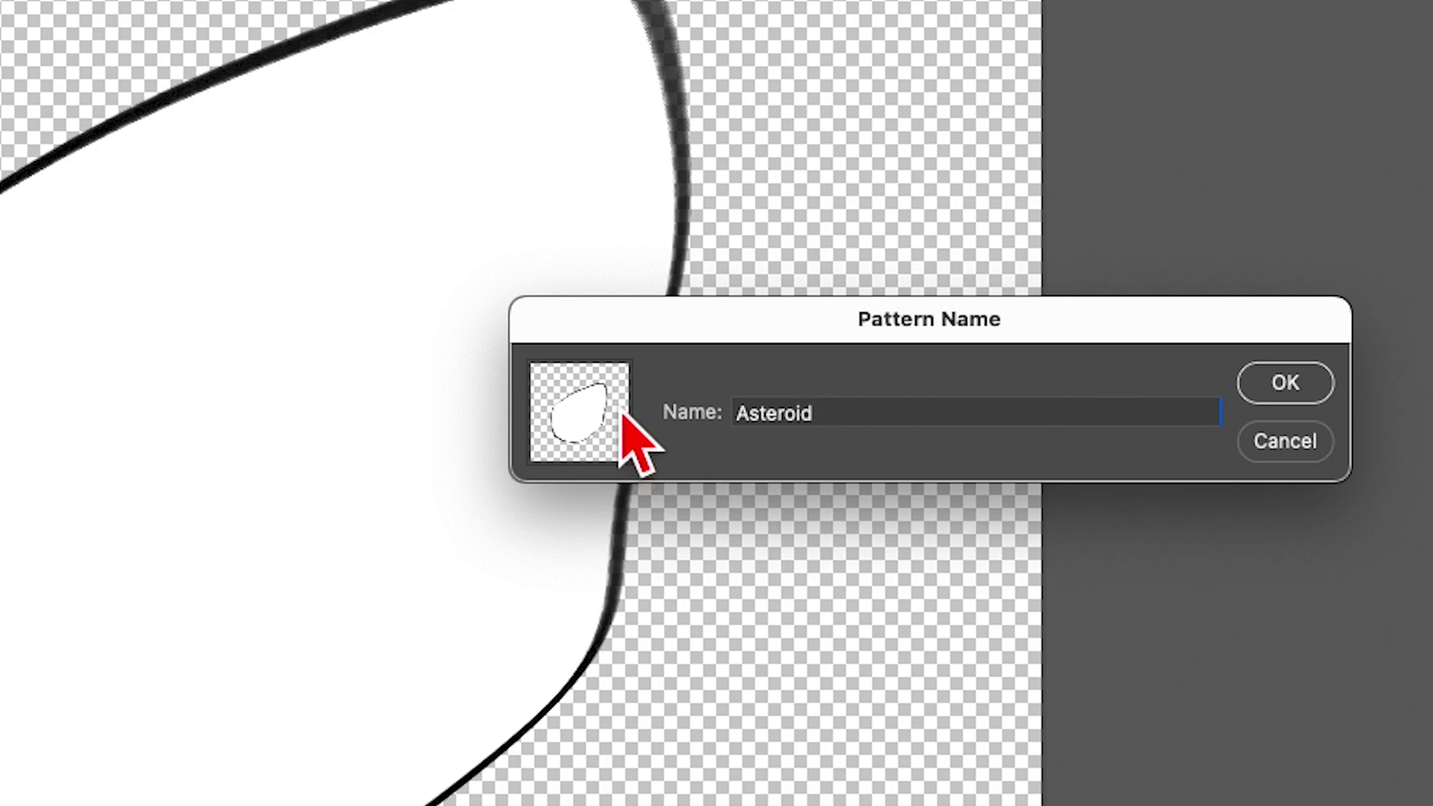
{"action": "key", "text": "Return"}
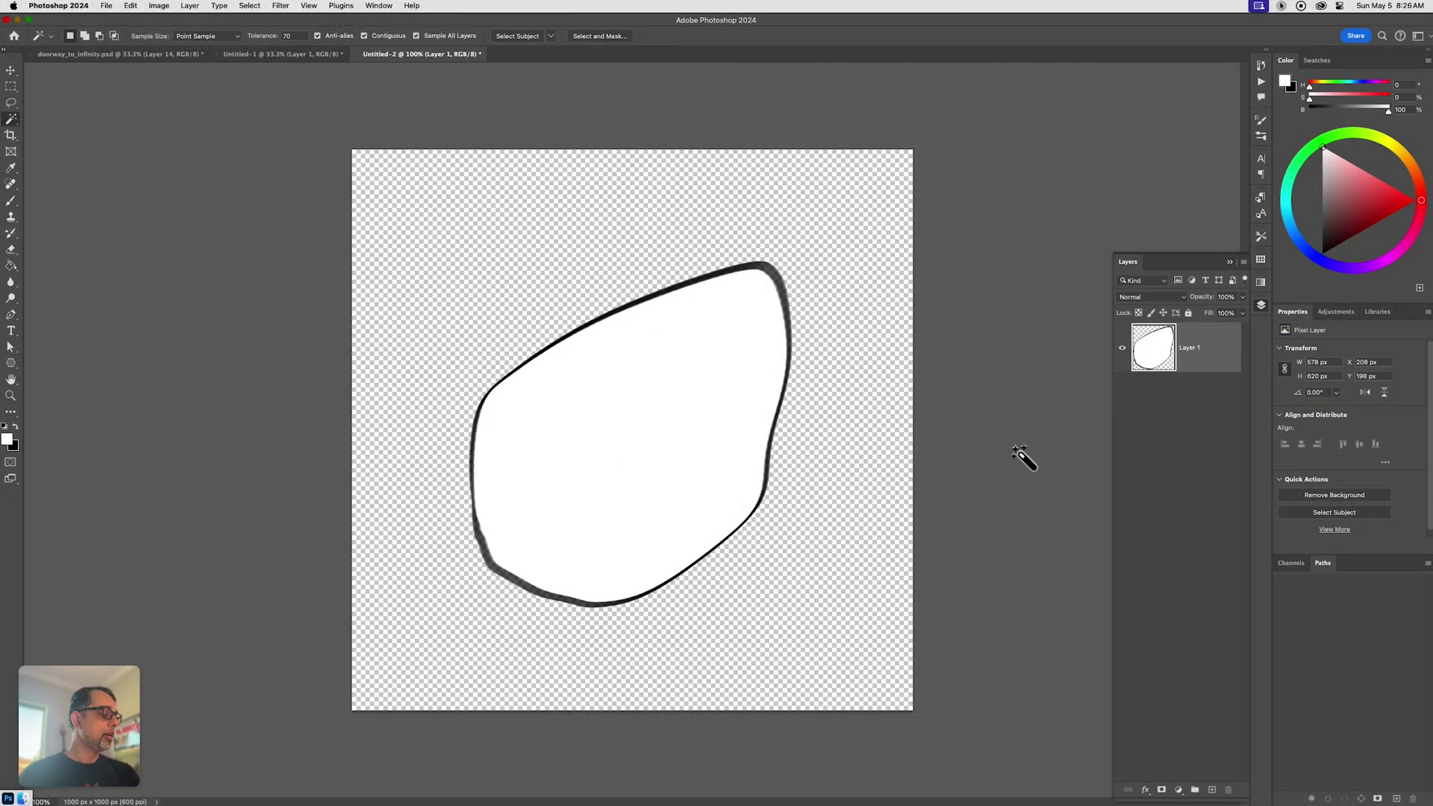
Create a 5100 x 3300 px document at 600 ppi with a white background and add an empty layer to it
{"action": "key", "text": "super+n"}
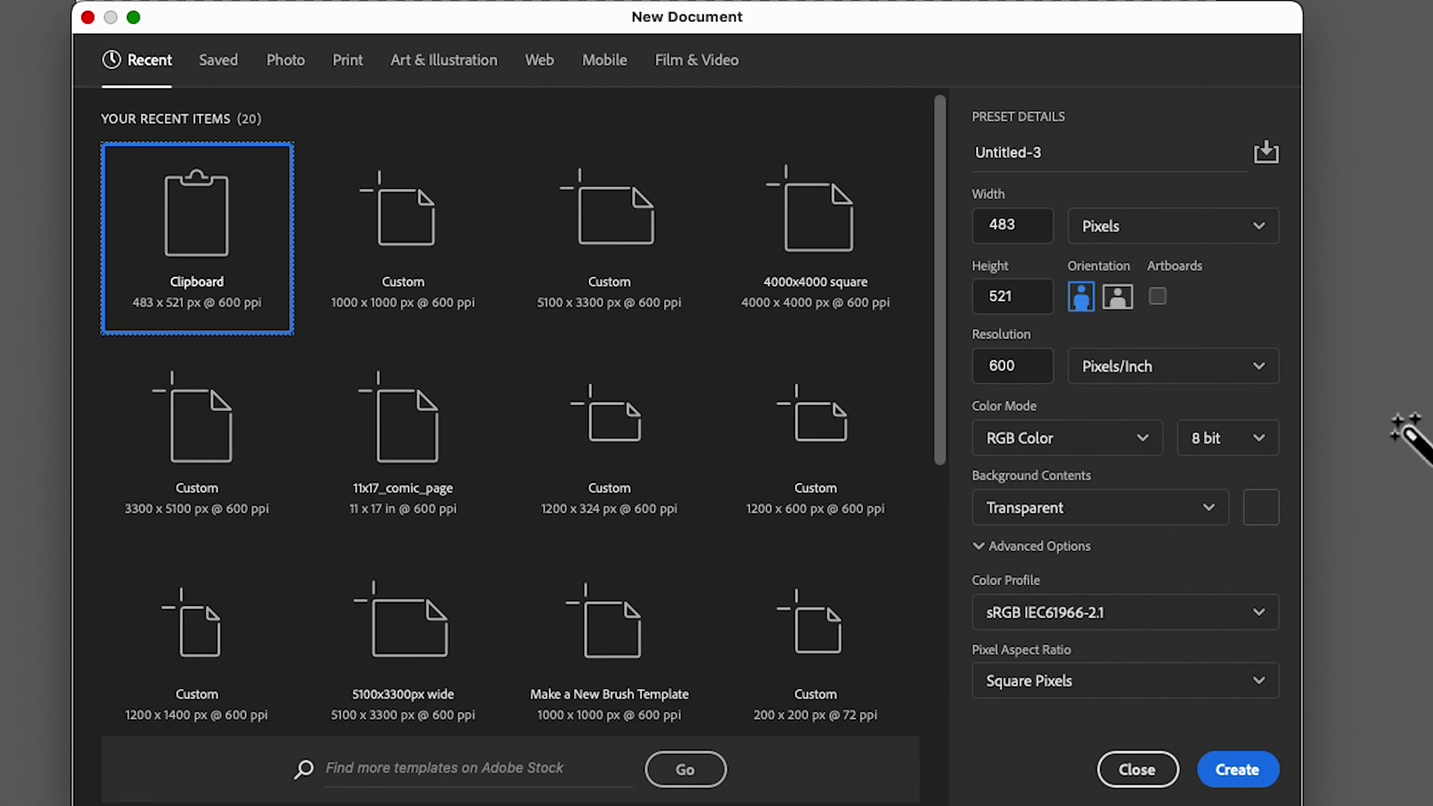
{"action": "left_click", "coordinate": [629, 261]}
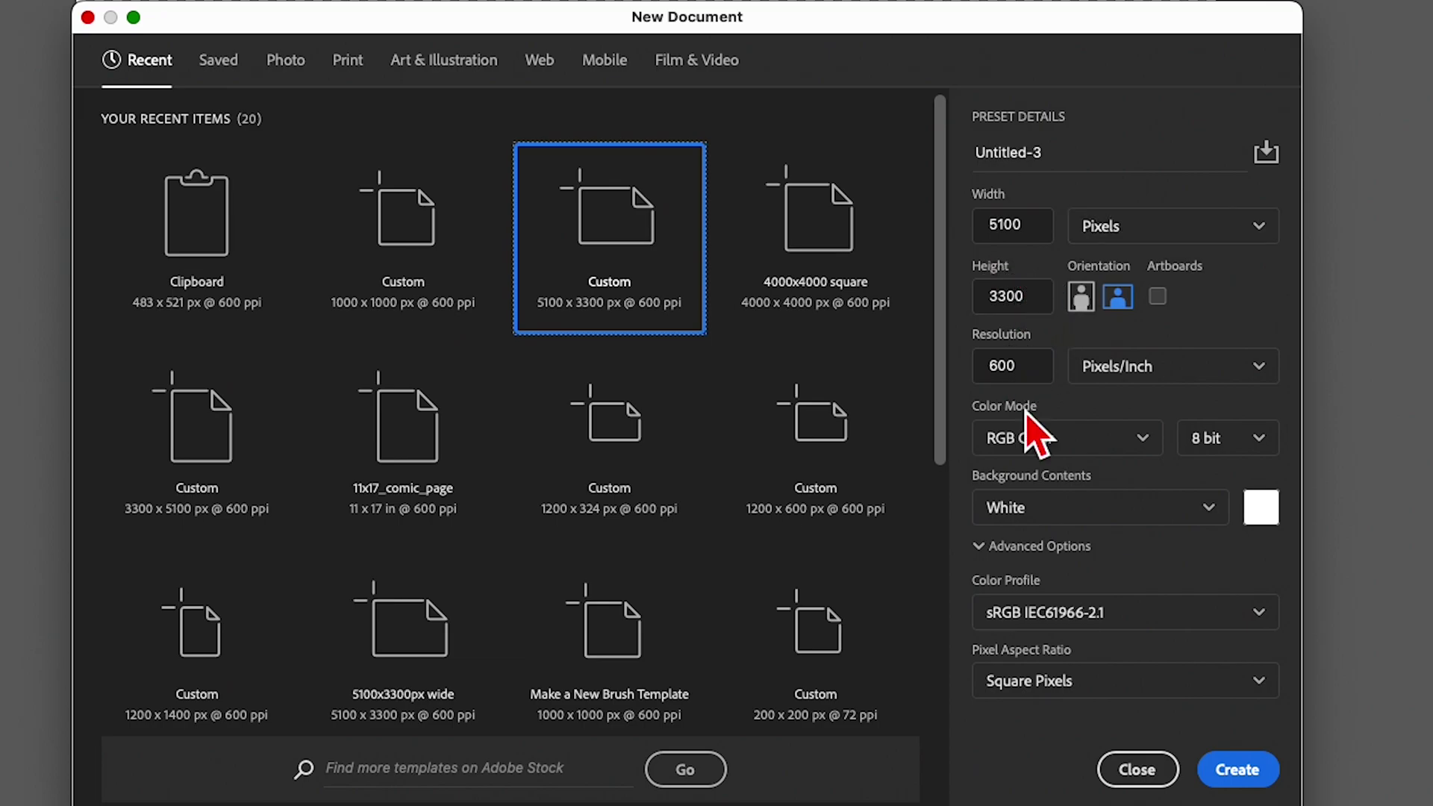
{"action": "left_click", "coordinate": [1231, 769]}
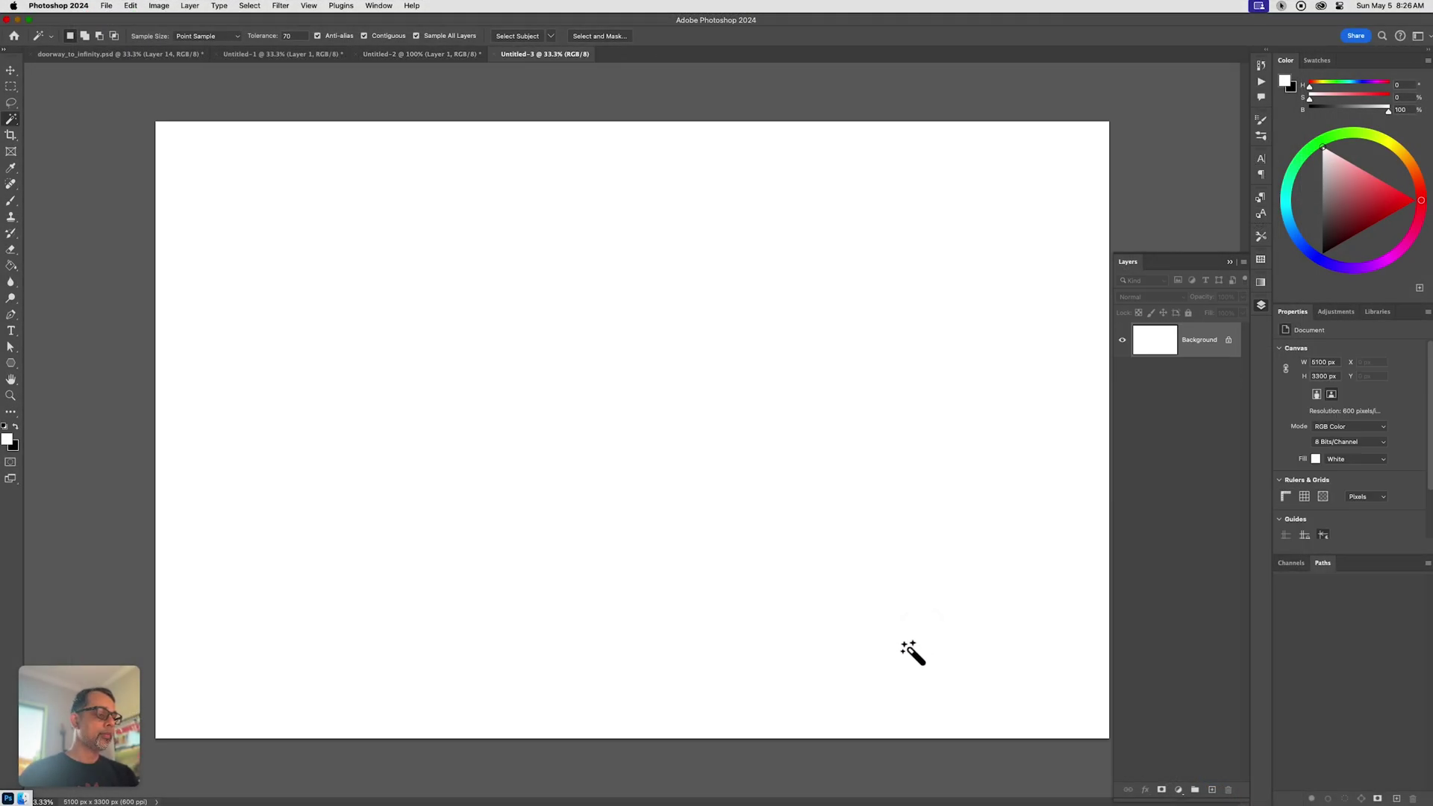
{"action": "key", "text": "alt+shift"}
{"action": "key", "text": "alt+shift+super+n"}
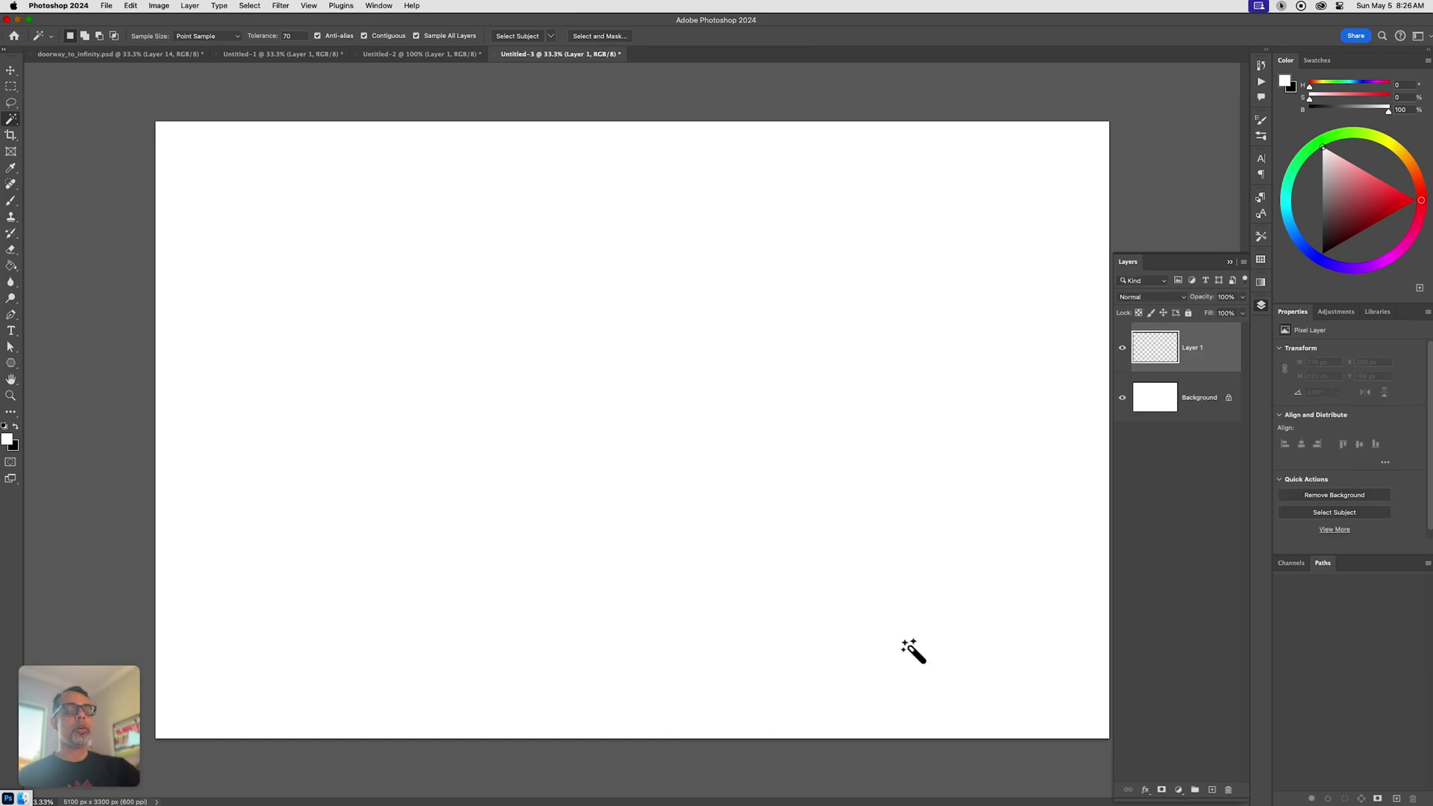
Set up a pattern fill for the empty layer with the Asteroid pattern, shown as large thumbnails, and the Random Fill script at Normal mode, 100% opacity
{"action": "left_click", "coordinate": [132, 6]}
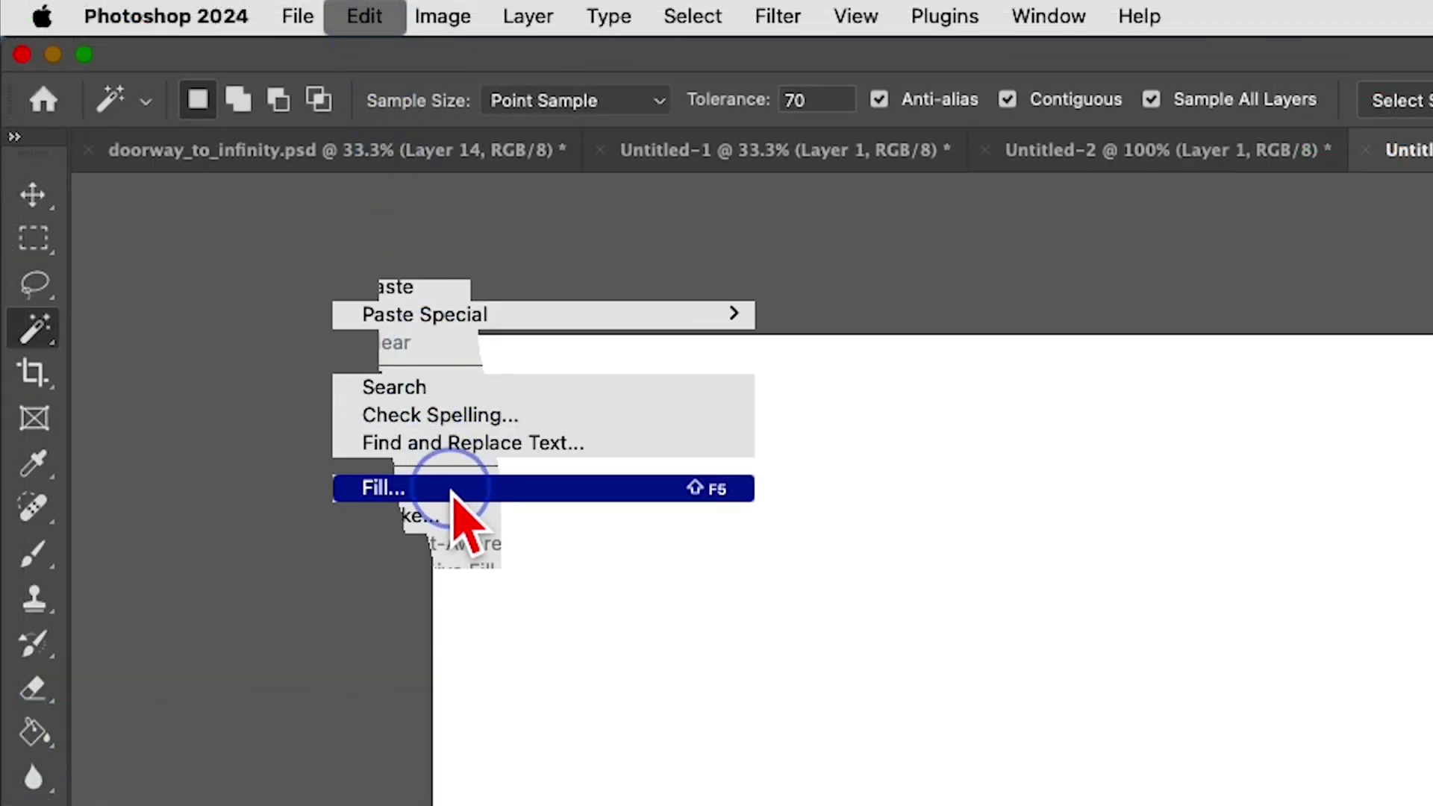
{"action": "left_click", "coordinate": [452, 488]}
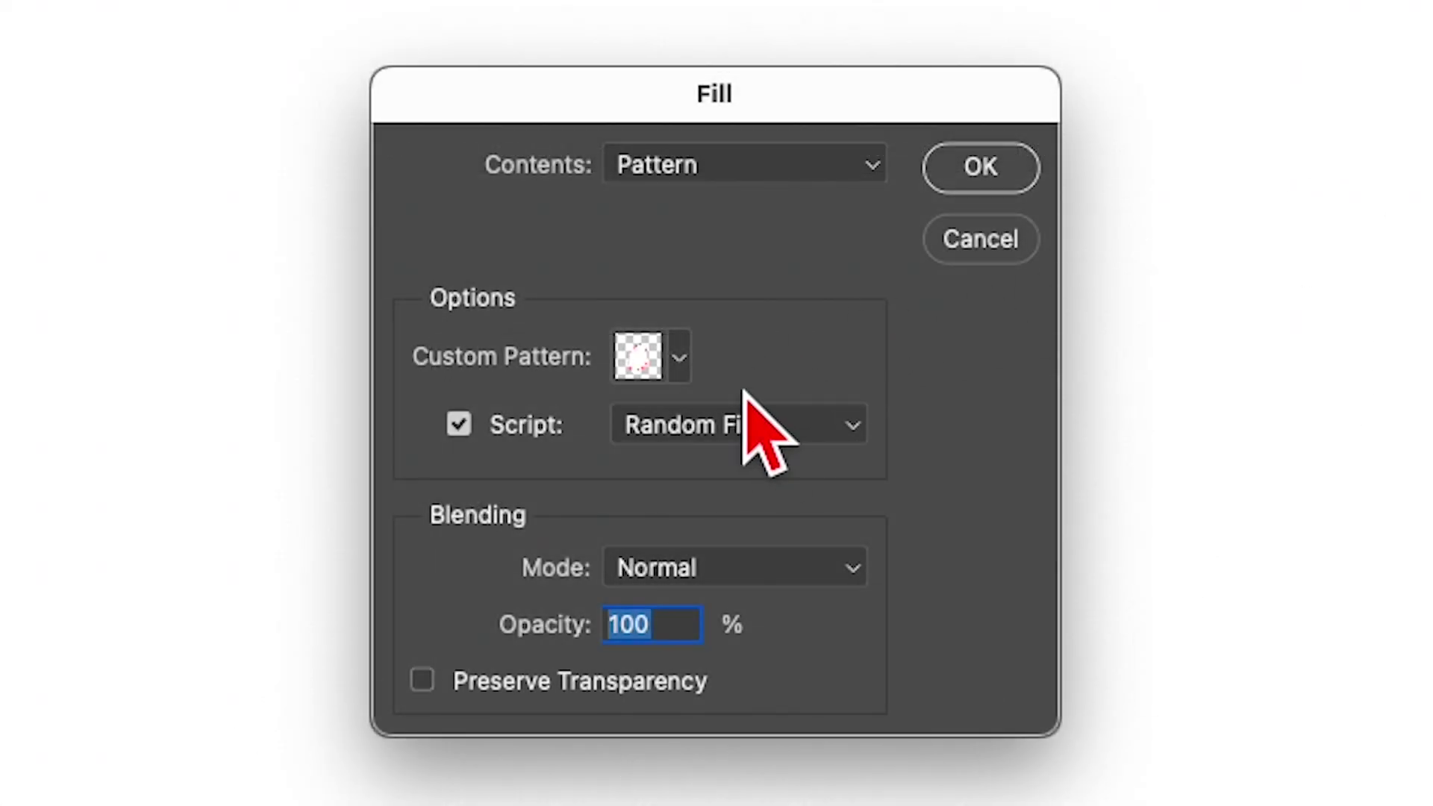
{"action": "left_click", "coordinate": [679, 359]}
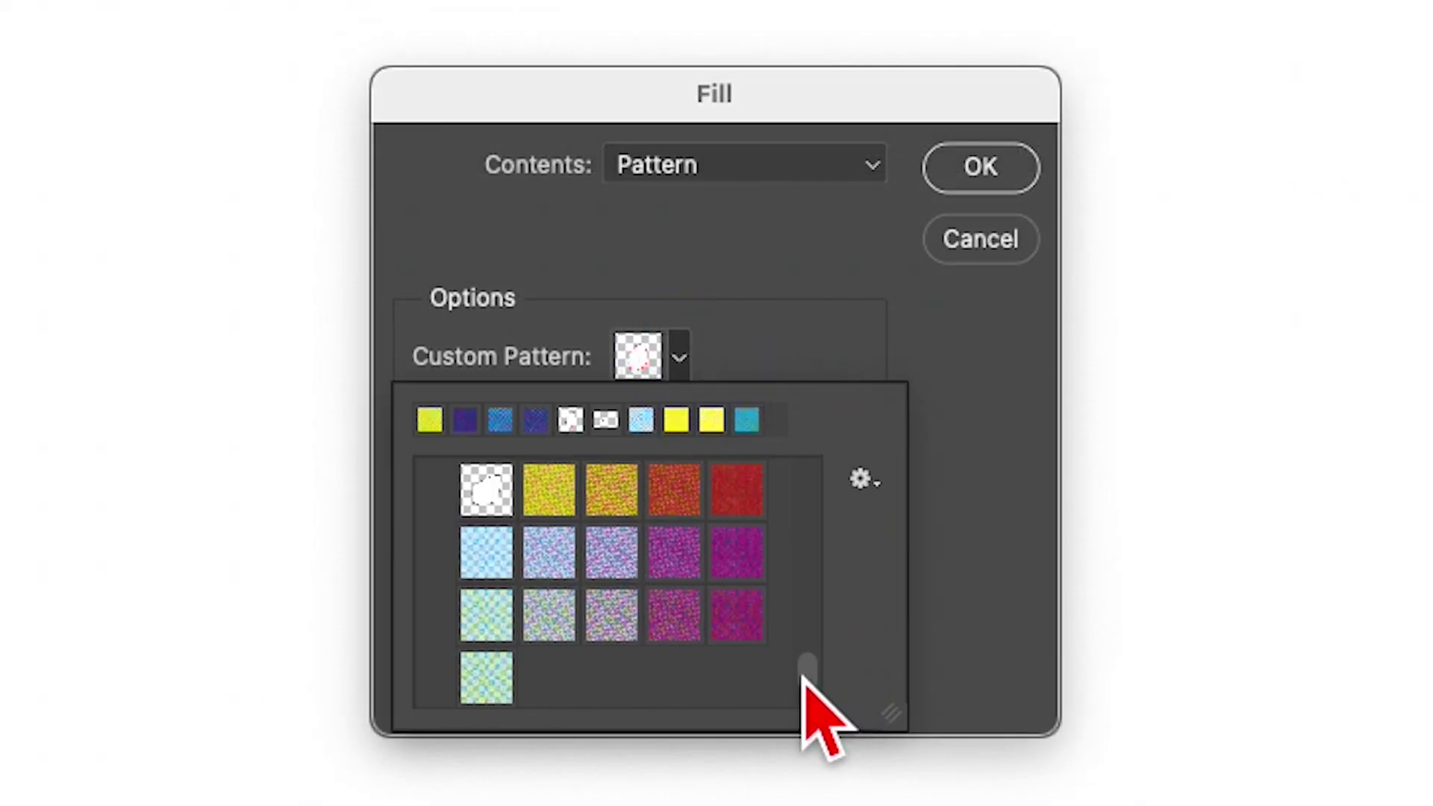
{"action": "left_click", "coordinate": [498, 506]}
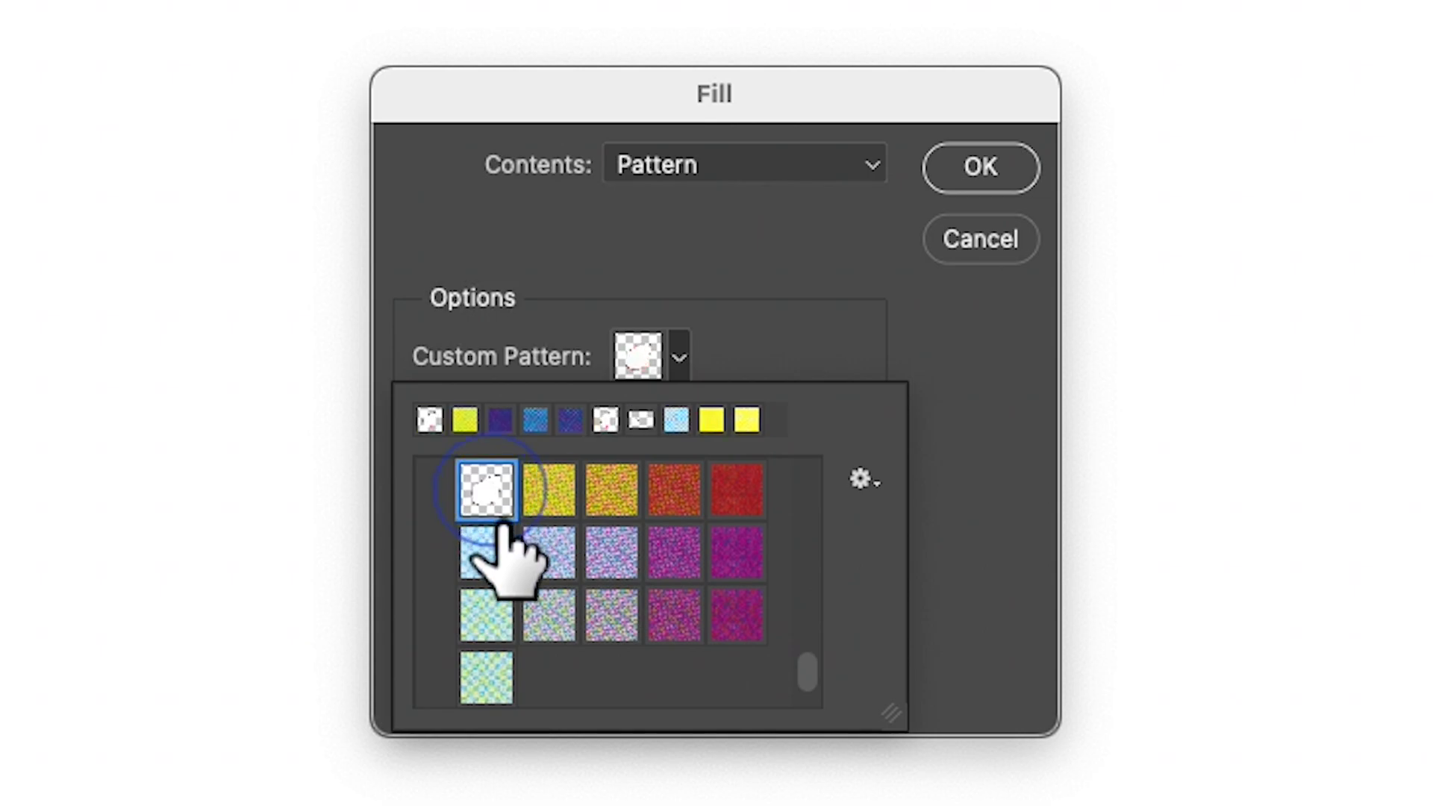
{"action": "left_click", "coordinate": [862, 478]}
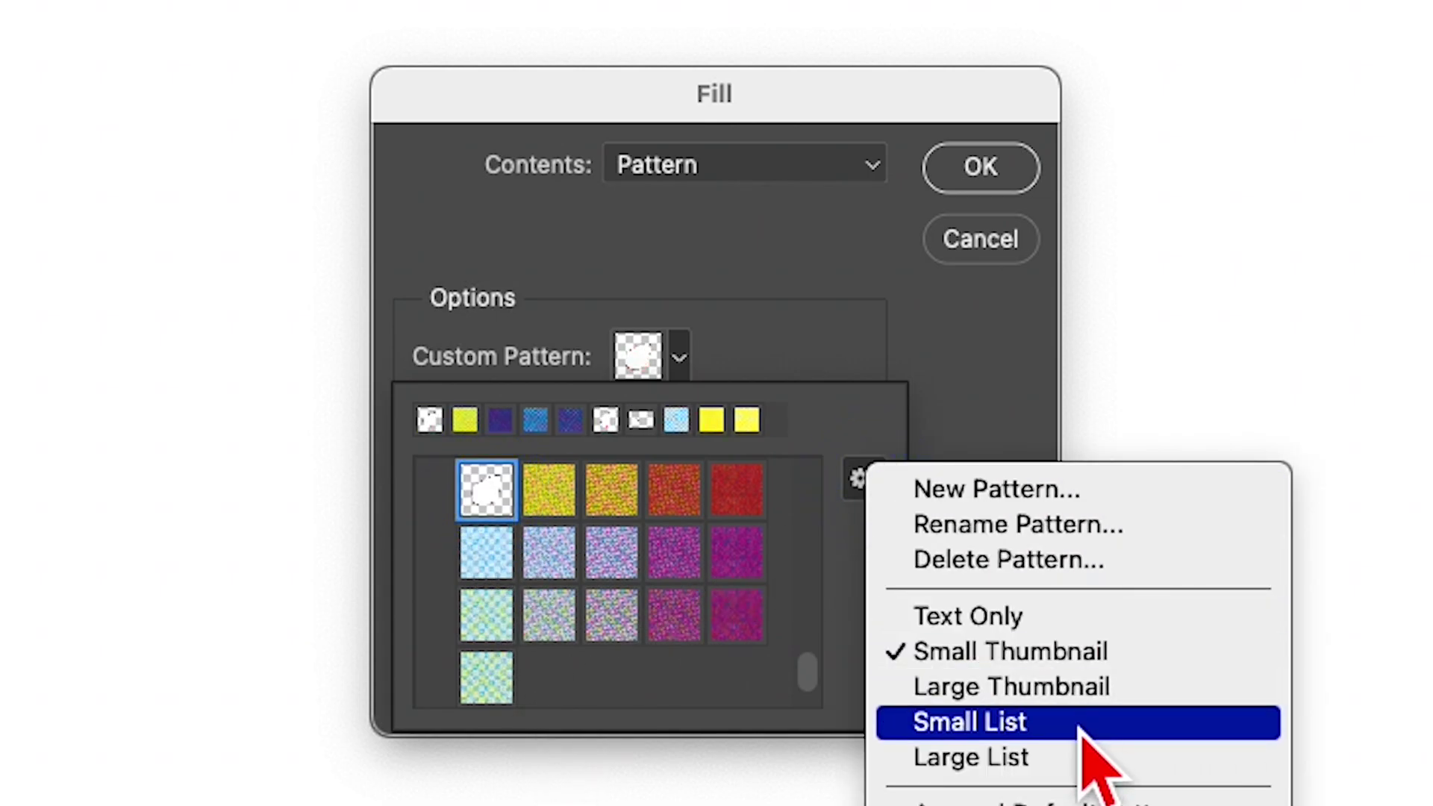
{"action": "left_click", "coordinate": [1089, 686]}
{"action": "left_click_drag", "start_coordinate": [799, 508], "coordinate": [792, 733]}
{"action": "left_click", "coordinate": [657, 504]}
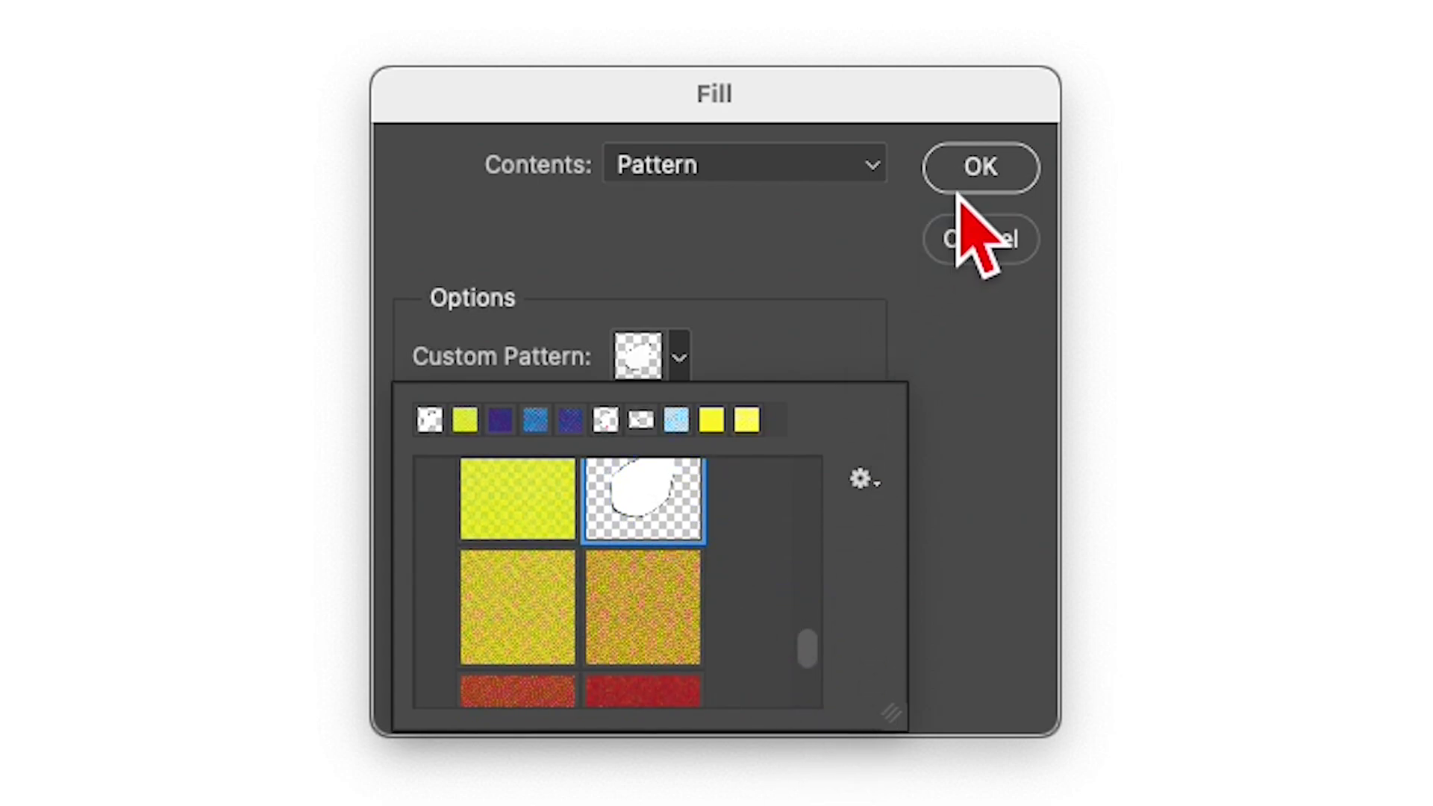
{"action": "left_click", "coordinate": [838, 298]}
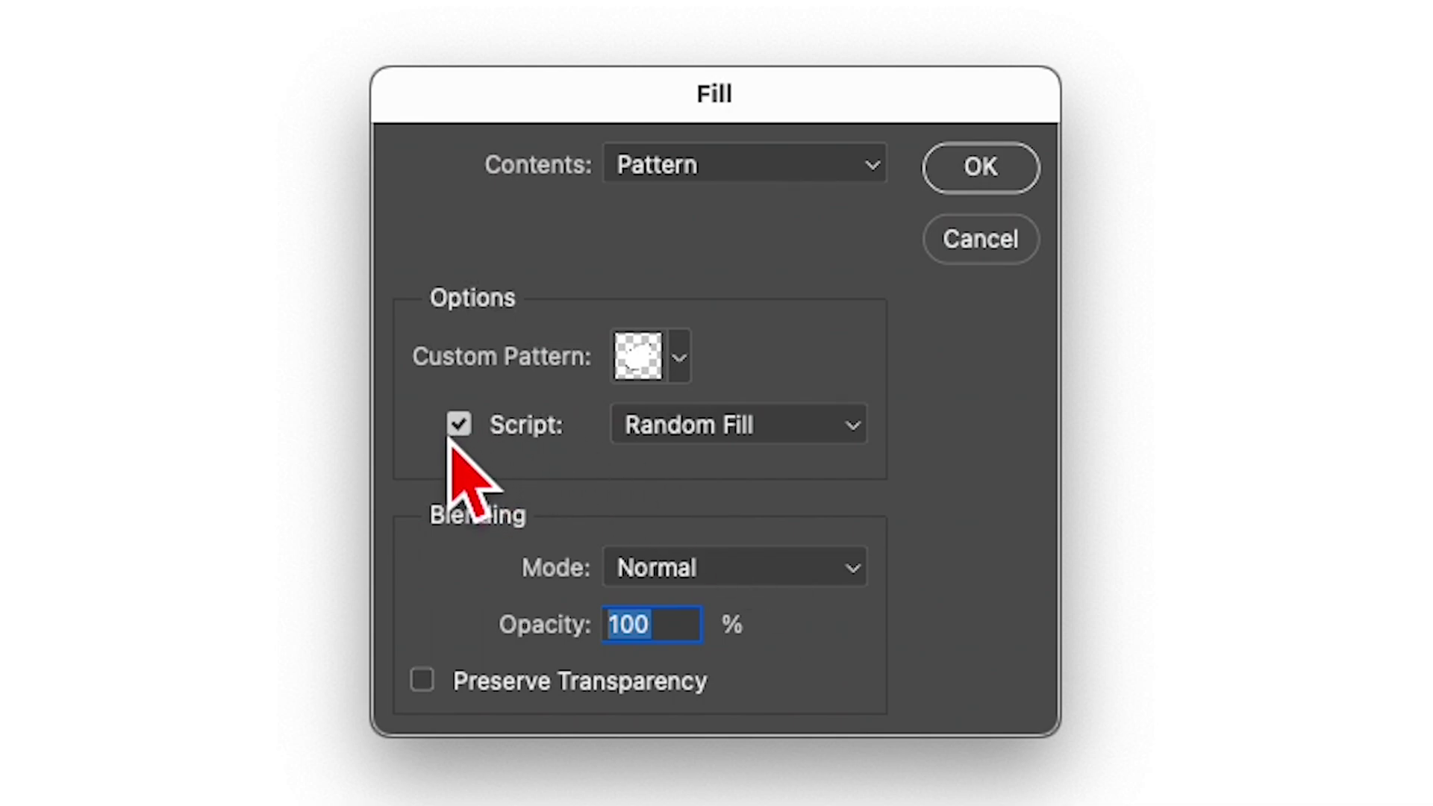
{"action": "left_click", "coordinate": [743, 435]}
{"action": "left_click_drag", "start_coordinate": [742, 437], "coordinate": [793, 424]}
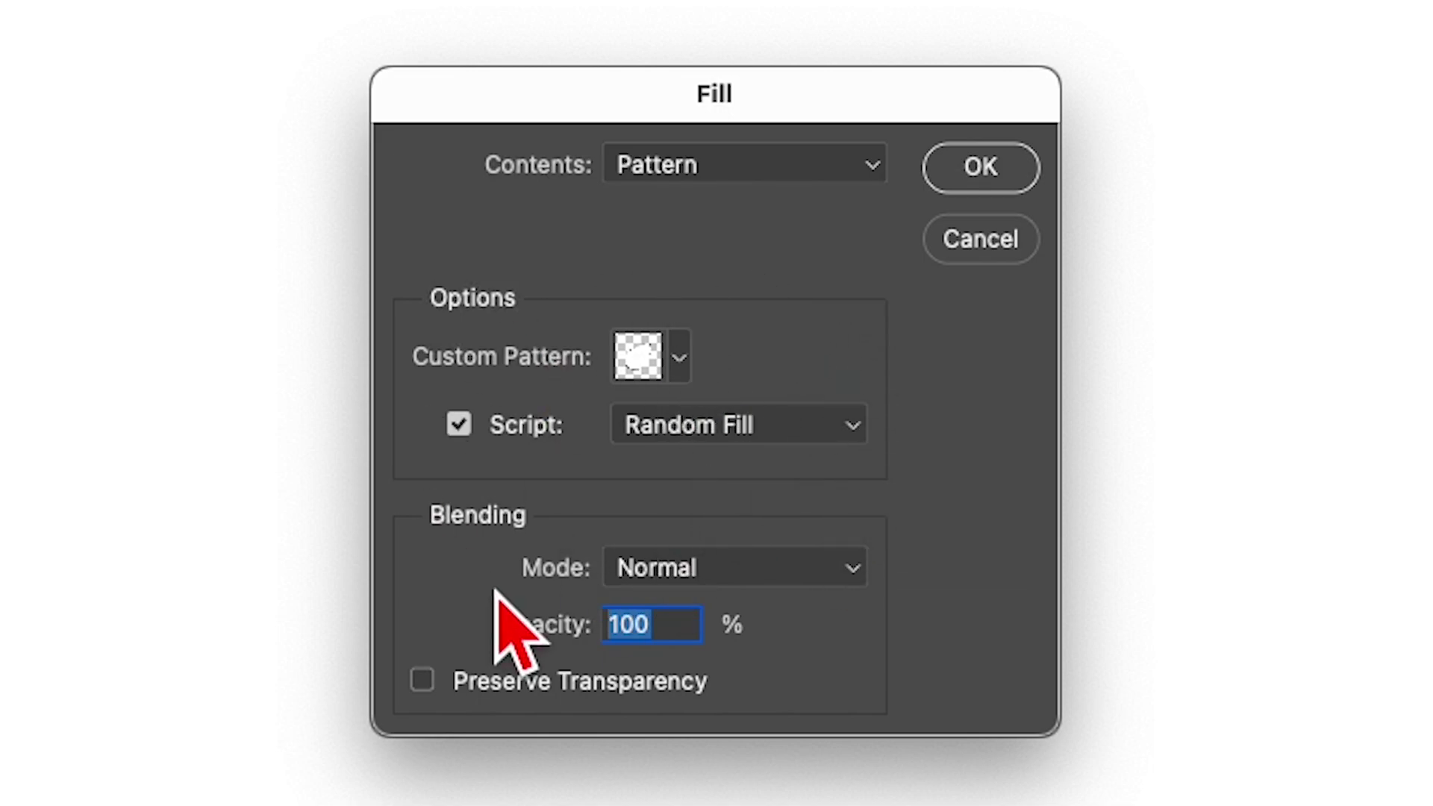
{"action": "left_click", "coordinate": [978, 167]}
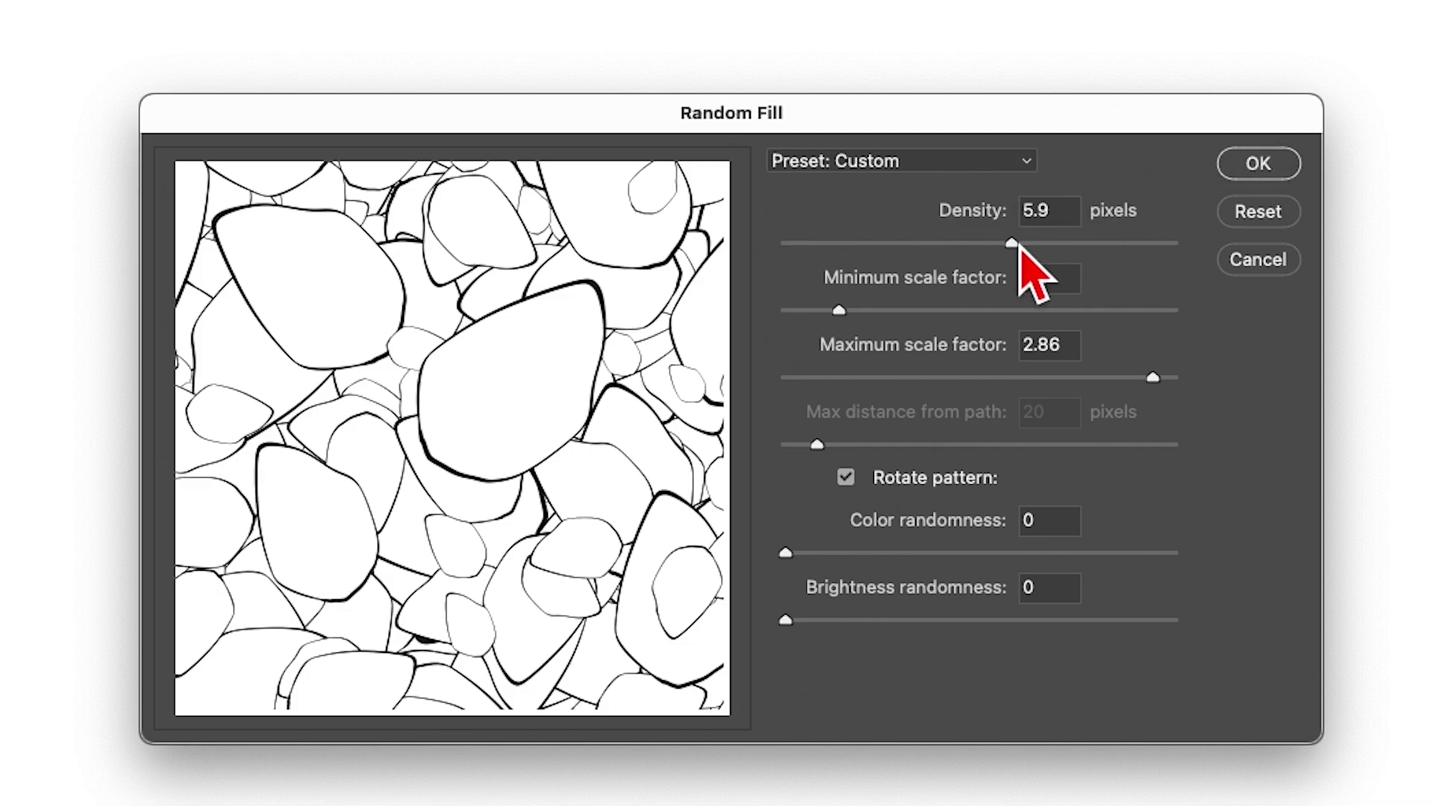
Set the random fill's density to 8.8 pixels and minimum scale factor to 0.2, and apply it to the layer
{"action": "left_click_drag", "start_coordinate": [1011, 242], "coordinate": [1123, 245]}
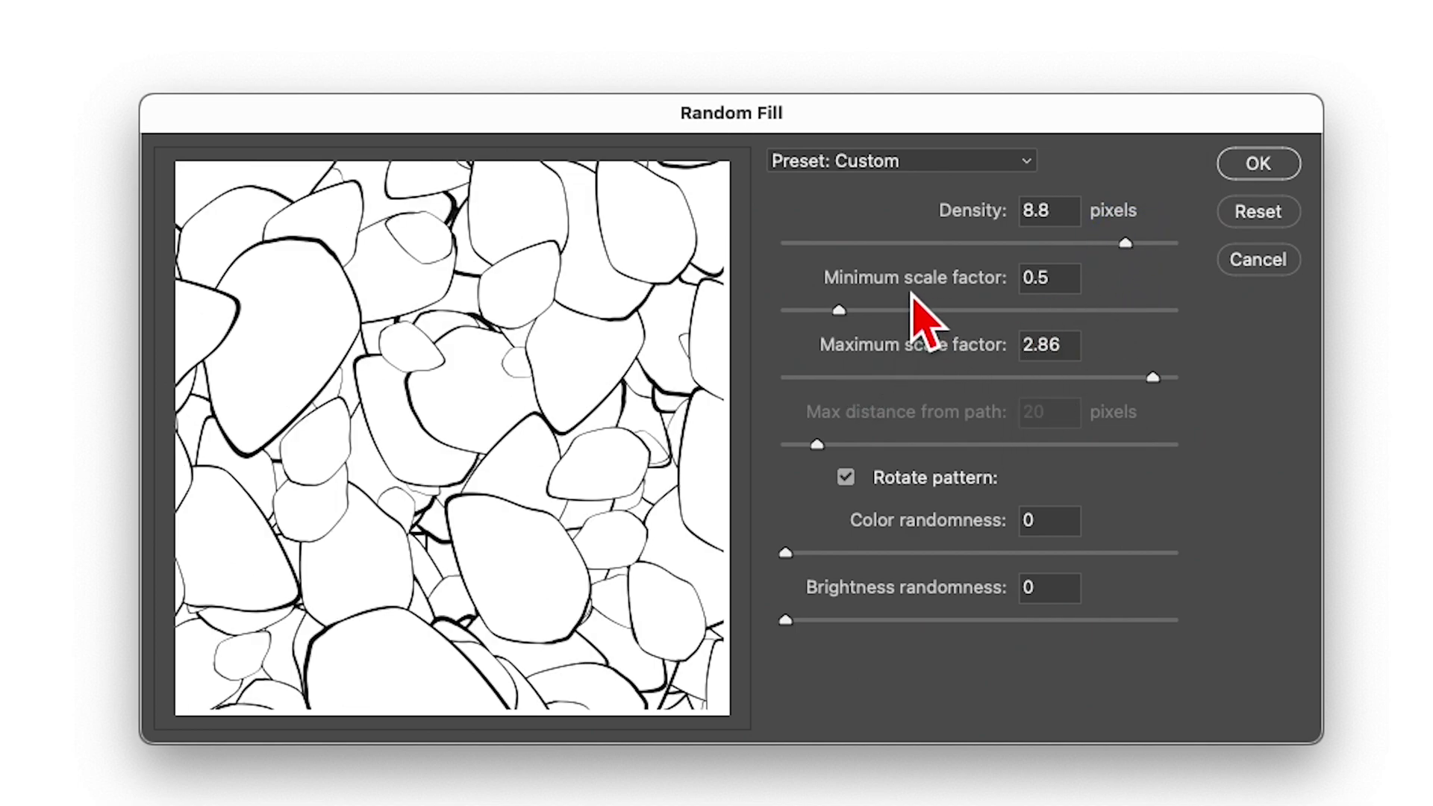
{"action": "left_click_drag", "start_coordinate": [839, 311], "coordinate": [799, 311]}
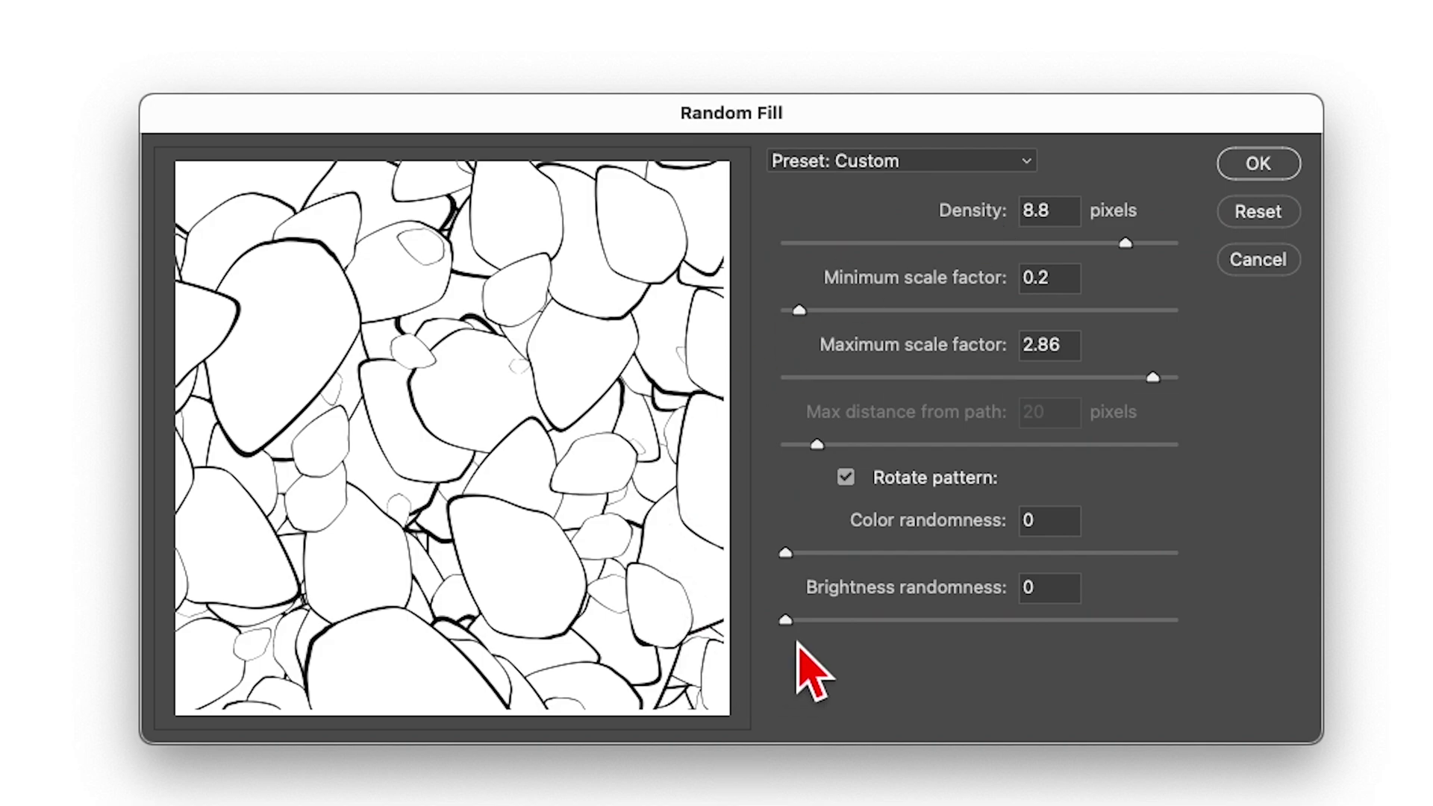
{"action": "left_click", "coordinate": [1261, 166]}
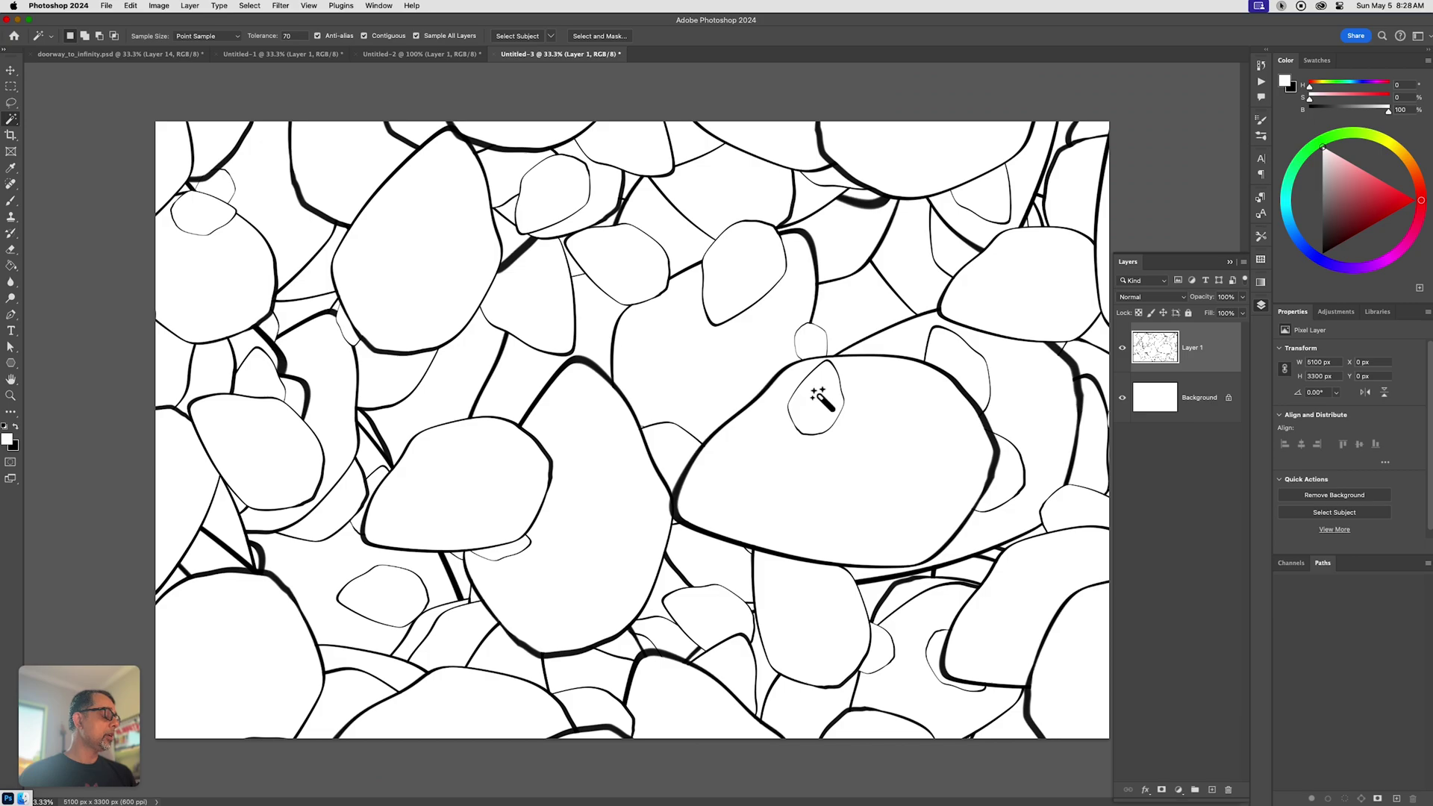
Select the black outlines of all the asteroids and fill the selection with black on a new layer
{"action": "key", "text": "super+minus"}
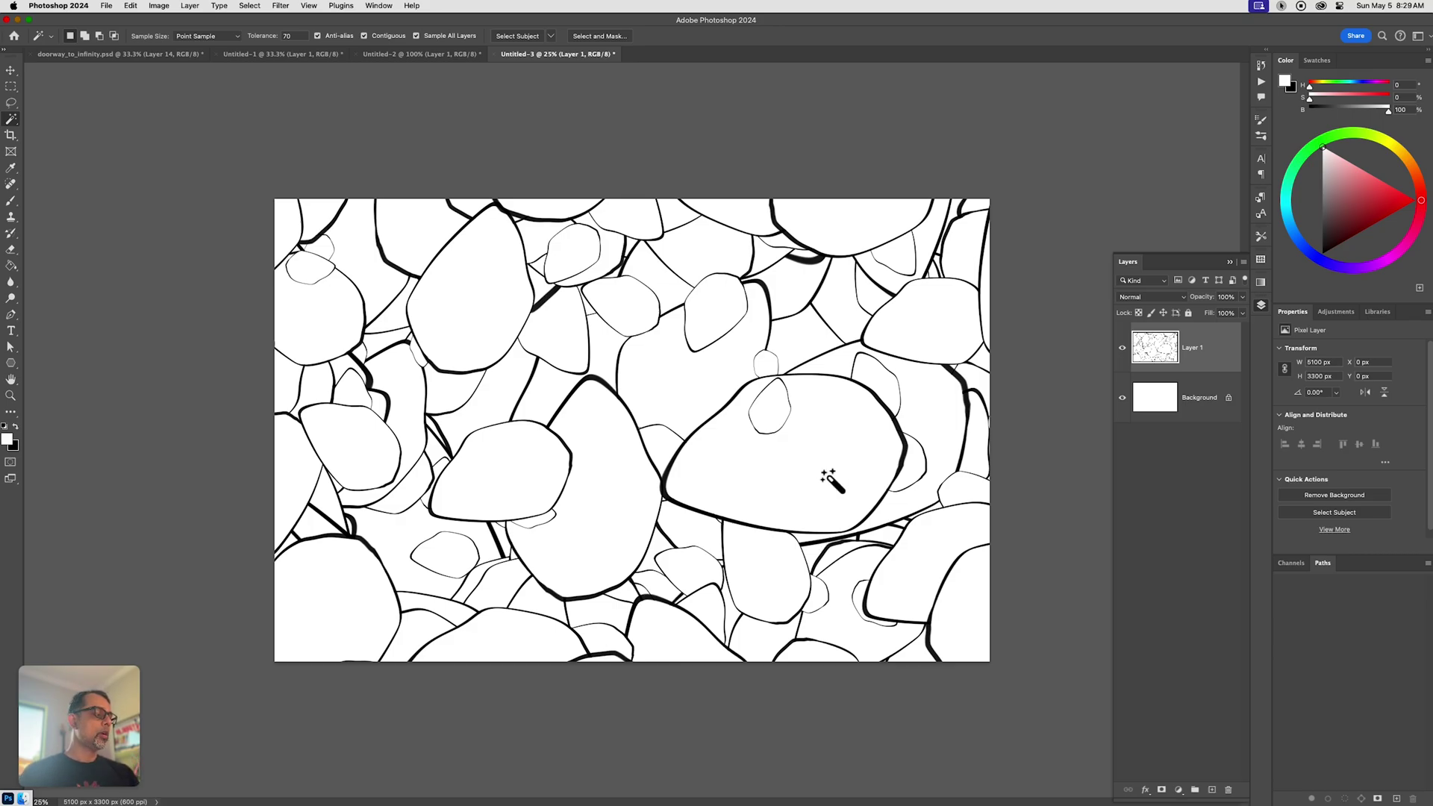
{"action": "left_click", "coordinate": [783, 453]}
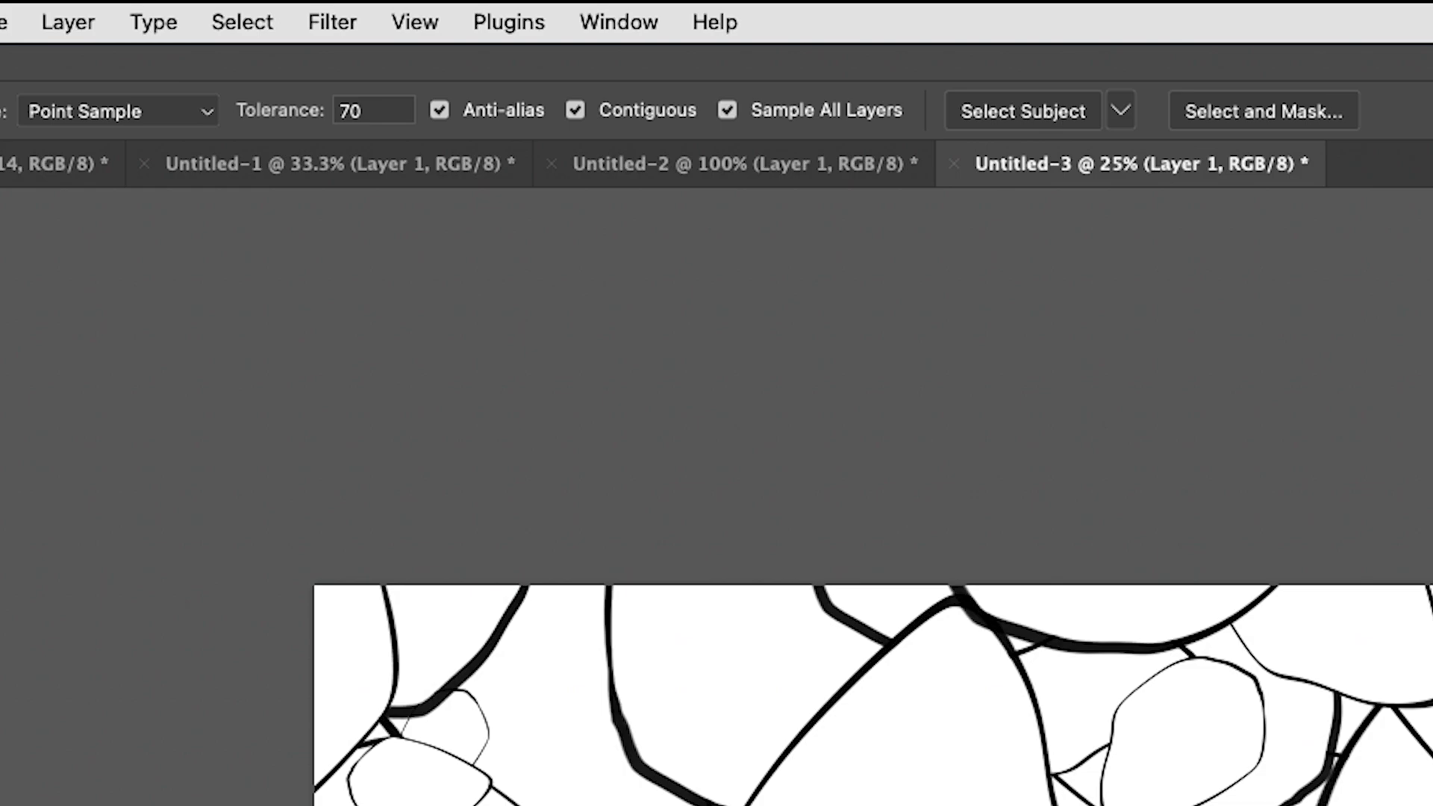
{"action": "left_click", "coordinate": [254, 27]}
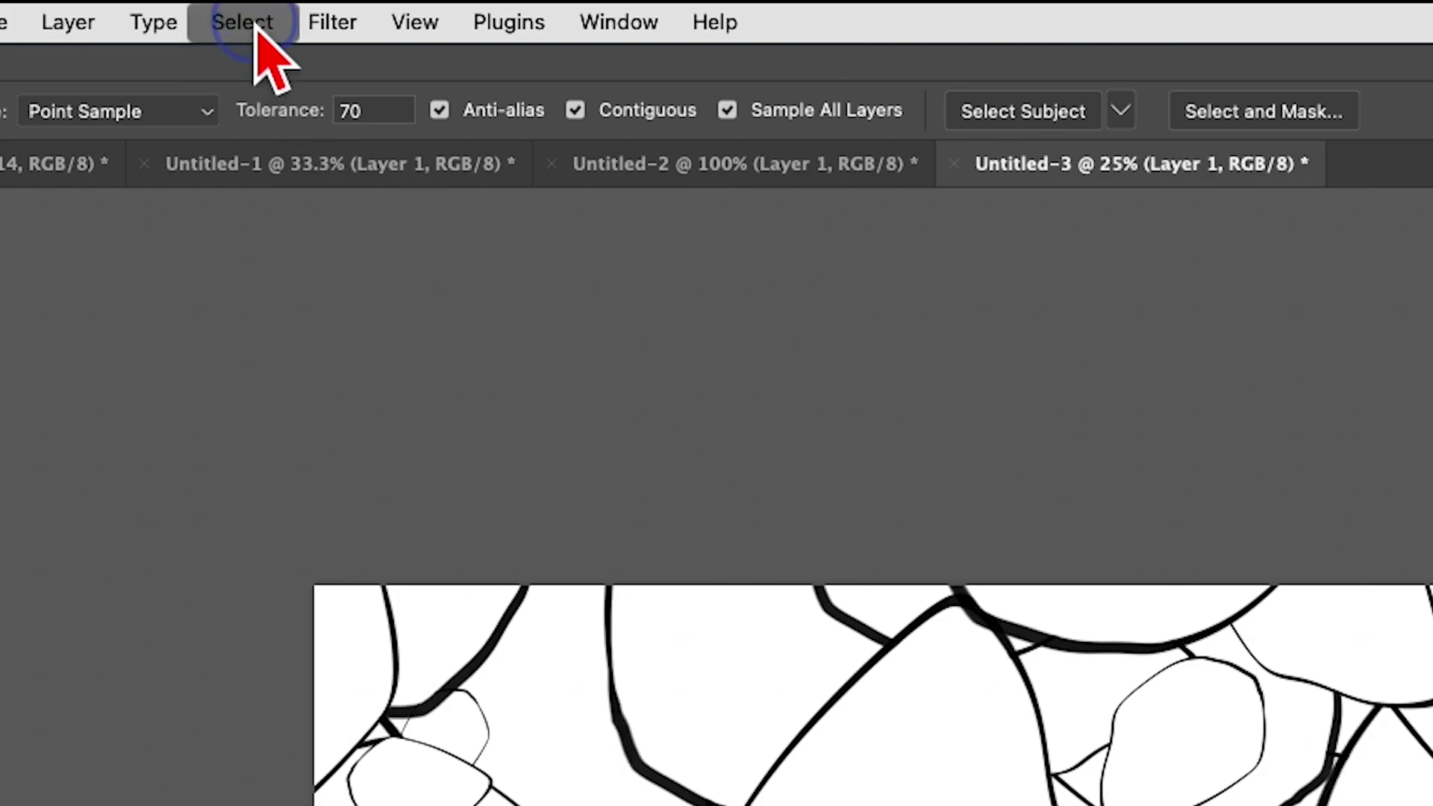
{"action": "left_click_drag", "start_coordinate": [256, 36], "coordinate": [397, 579]}
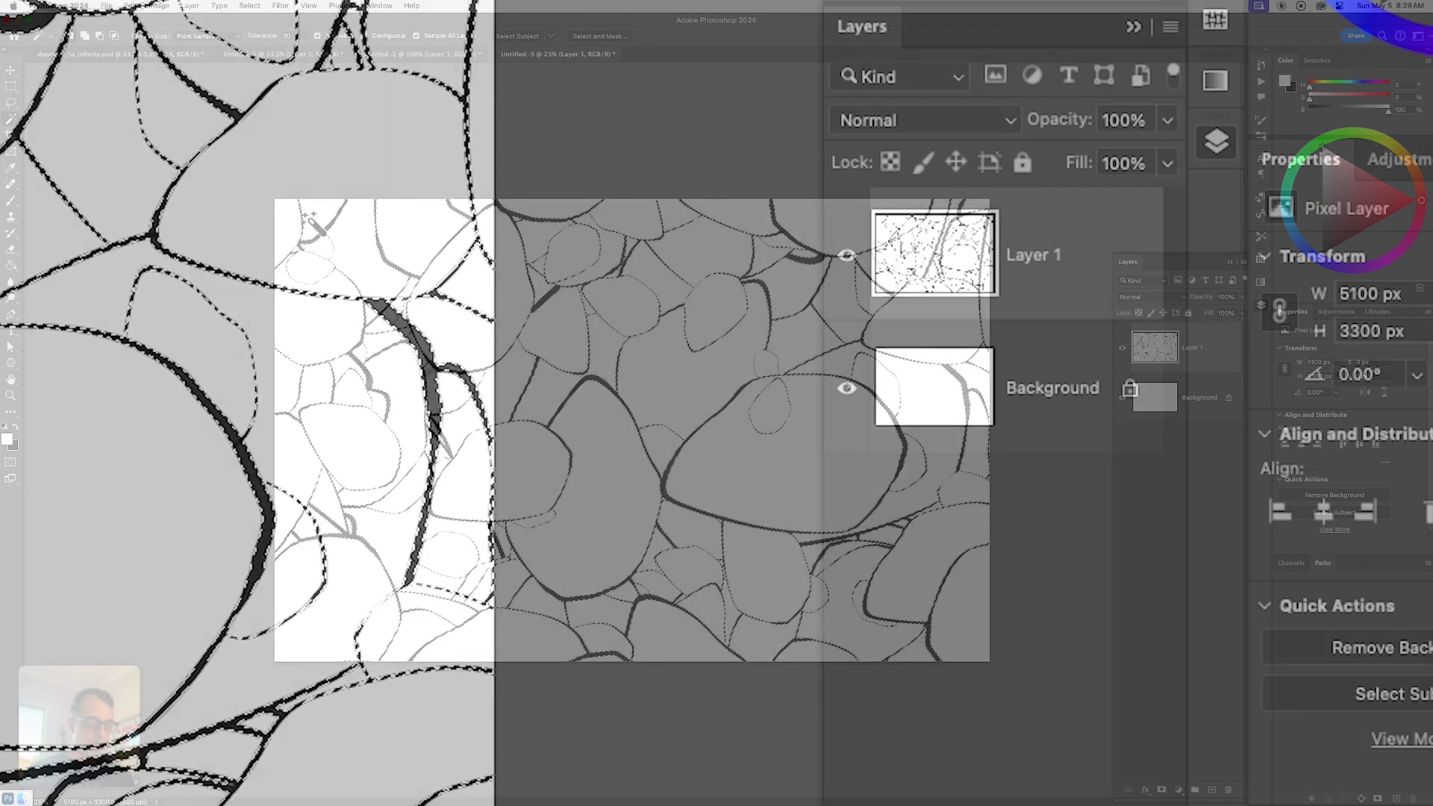
{"action": "key", "text": "super+alt+shift+n"}
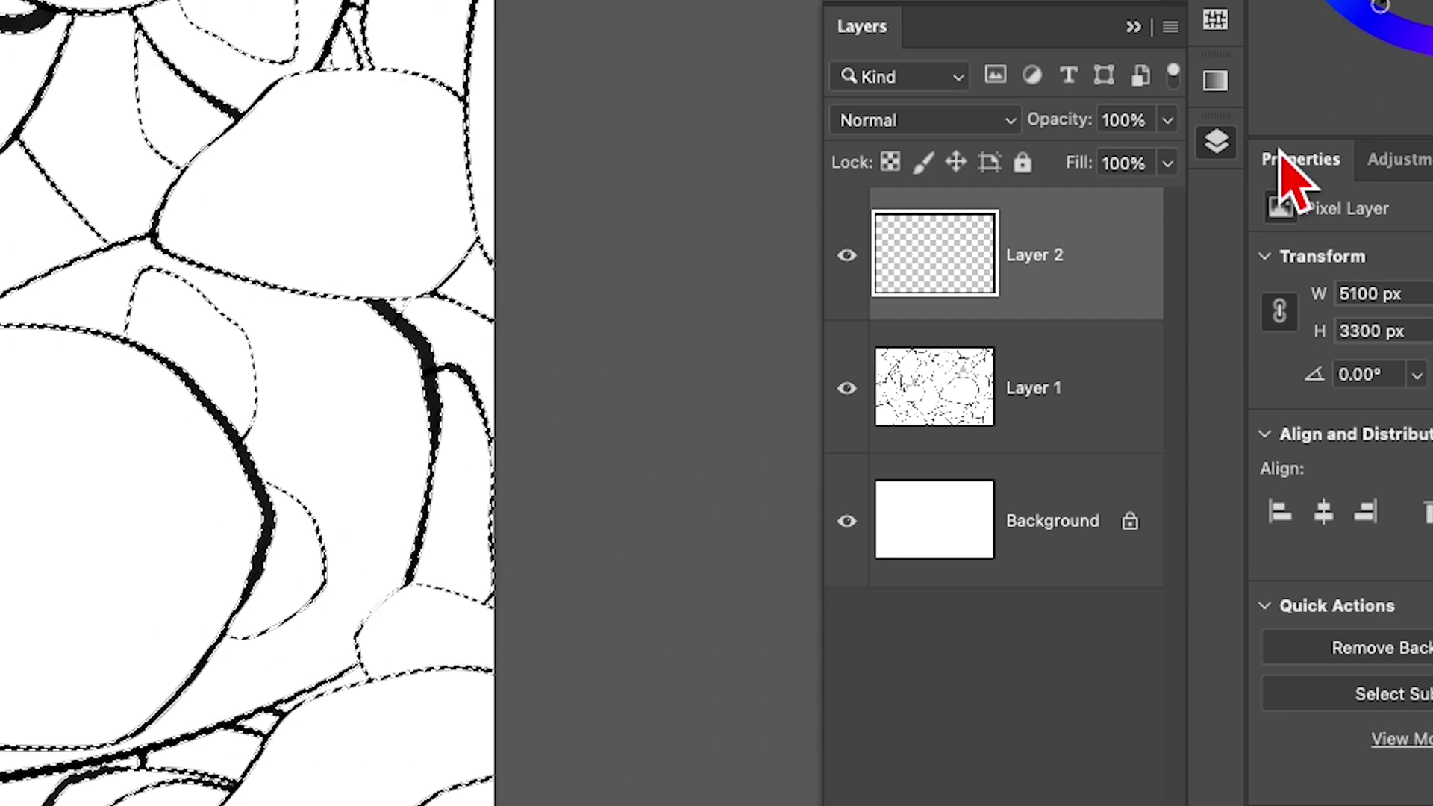
{"action": "key", "text": "alt+BackSpace"}
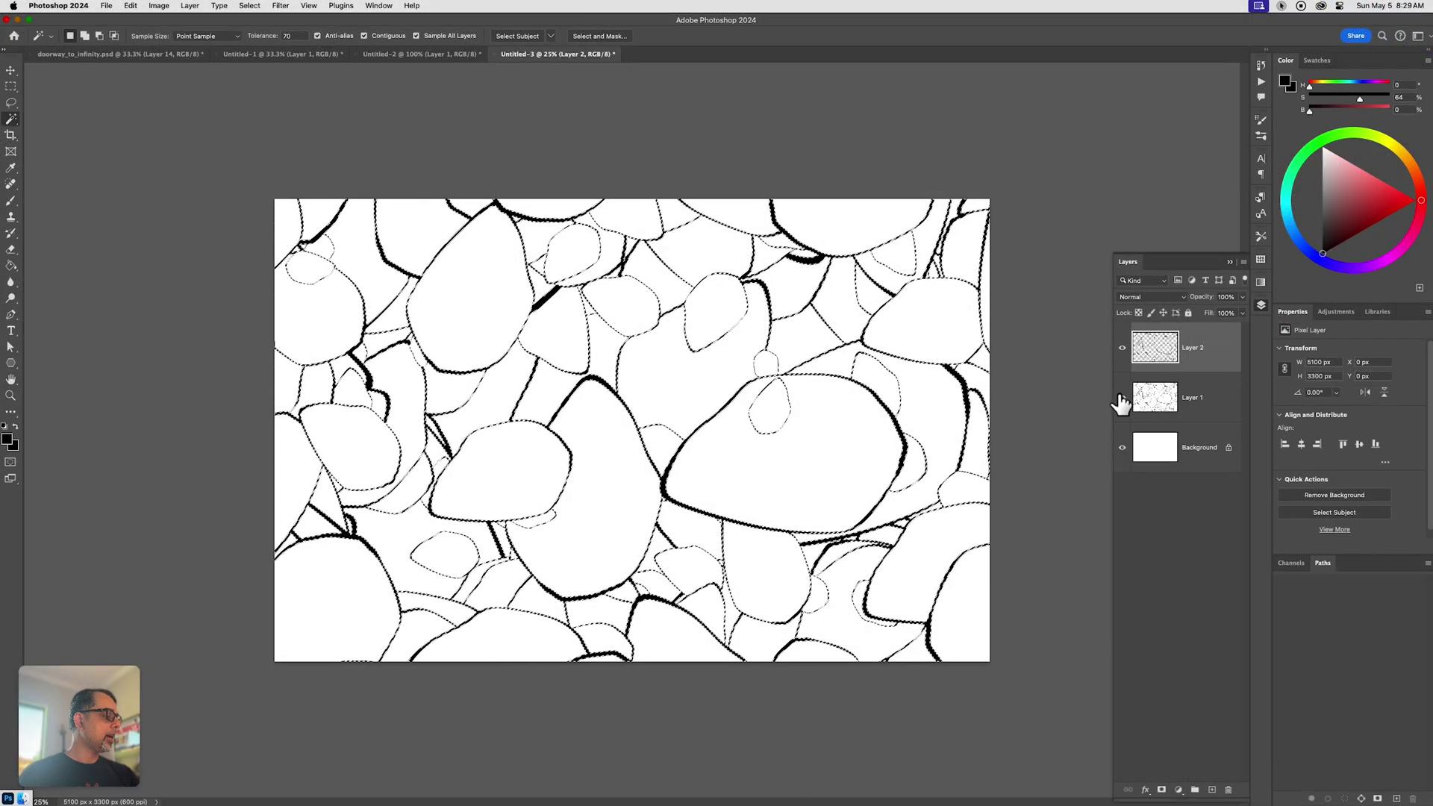
Hide Layer 1, clear the selection, and toggle the Background's visibility to check the isolated line art
{"action": "left_click", "coordinate": [1122, 398]}
{"action": "key", "text": "super+d"}
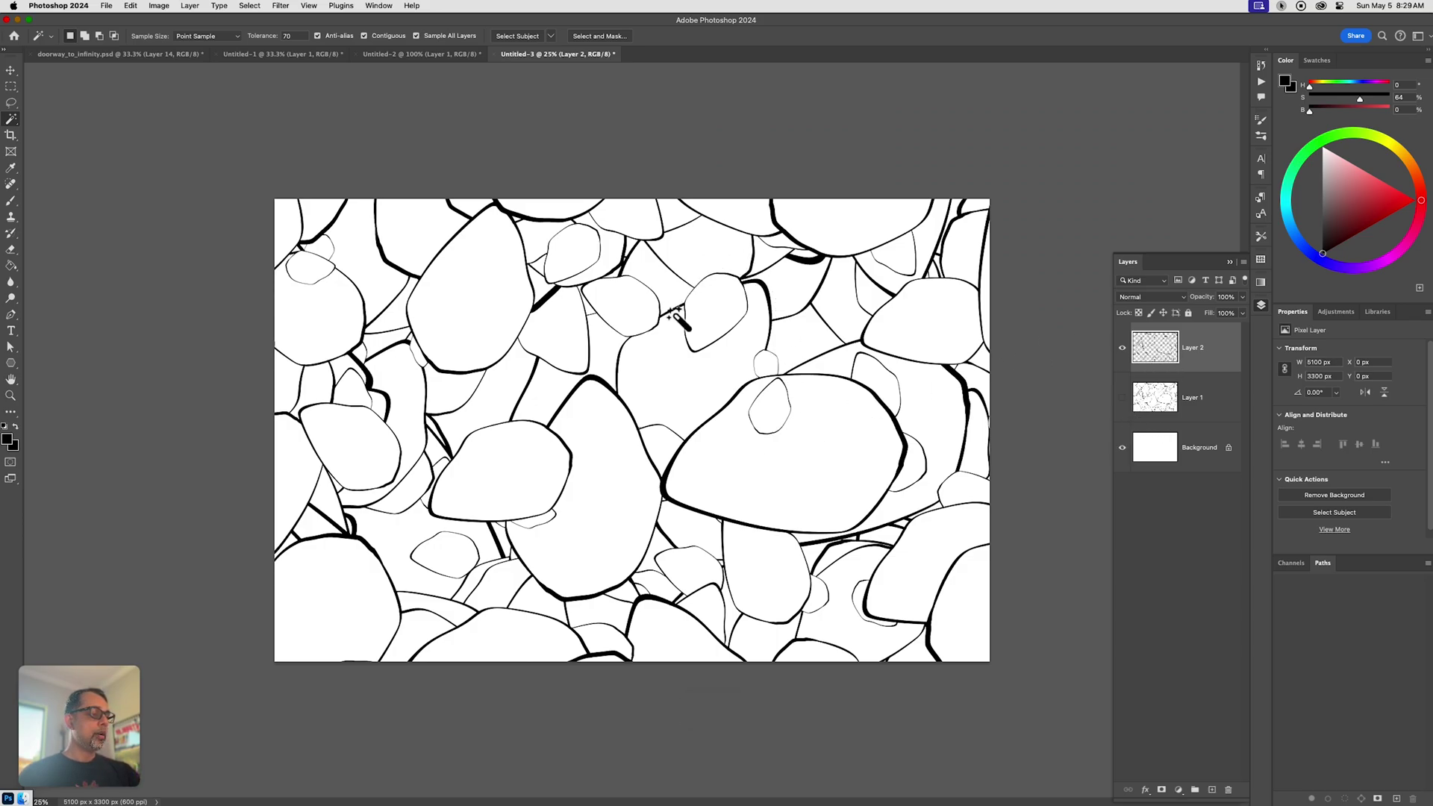
{"action": "left_click", "coordinate": [1121, 449]}
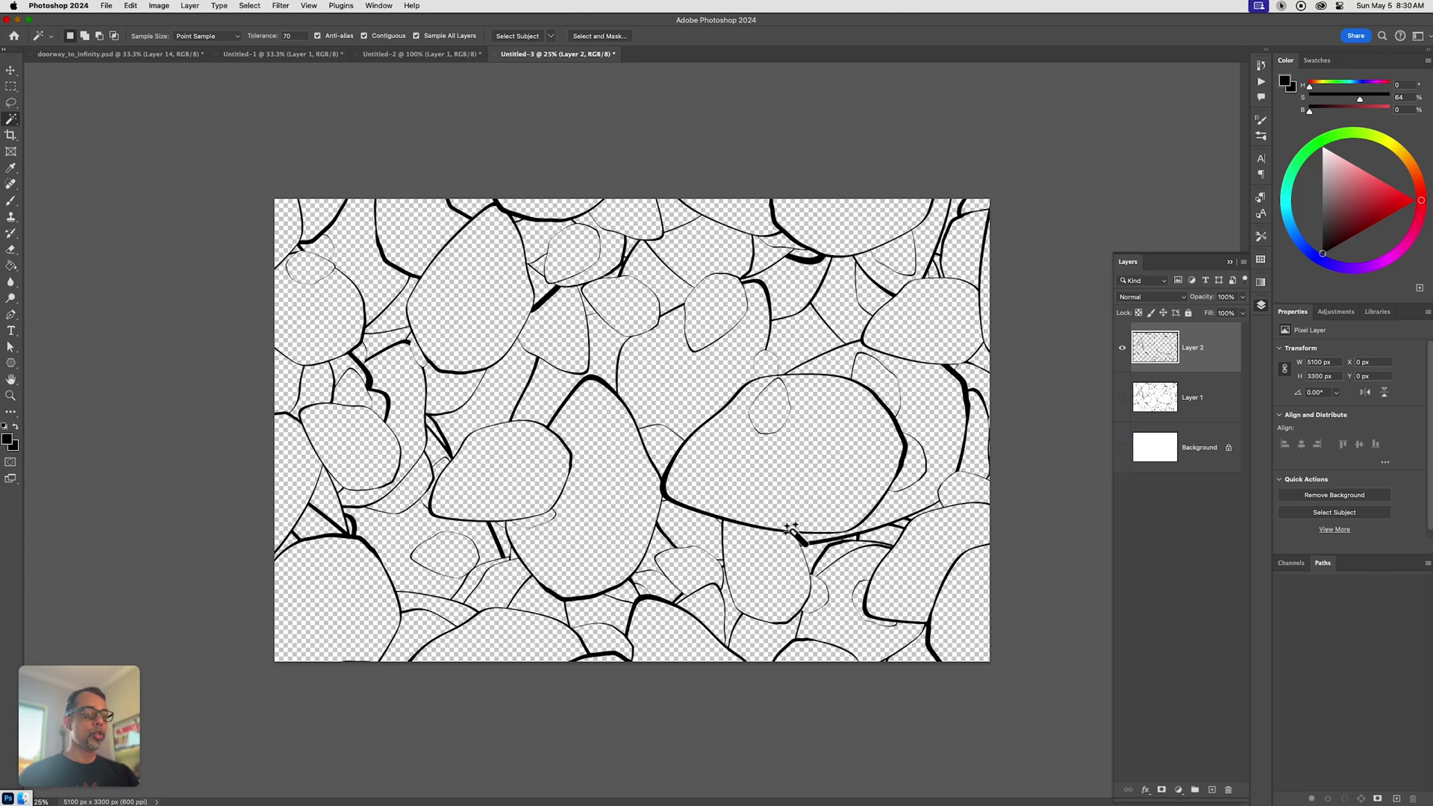
{"action": "left_click", "coordinate": [1122, 447]}
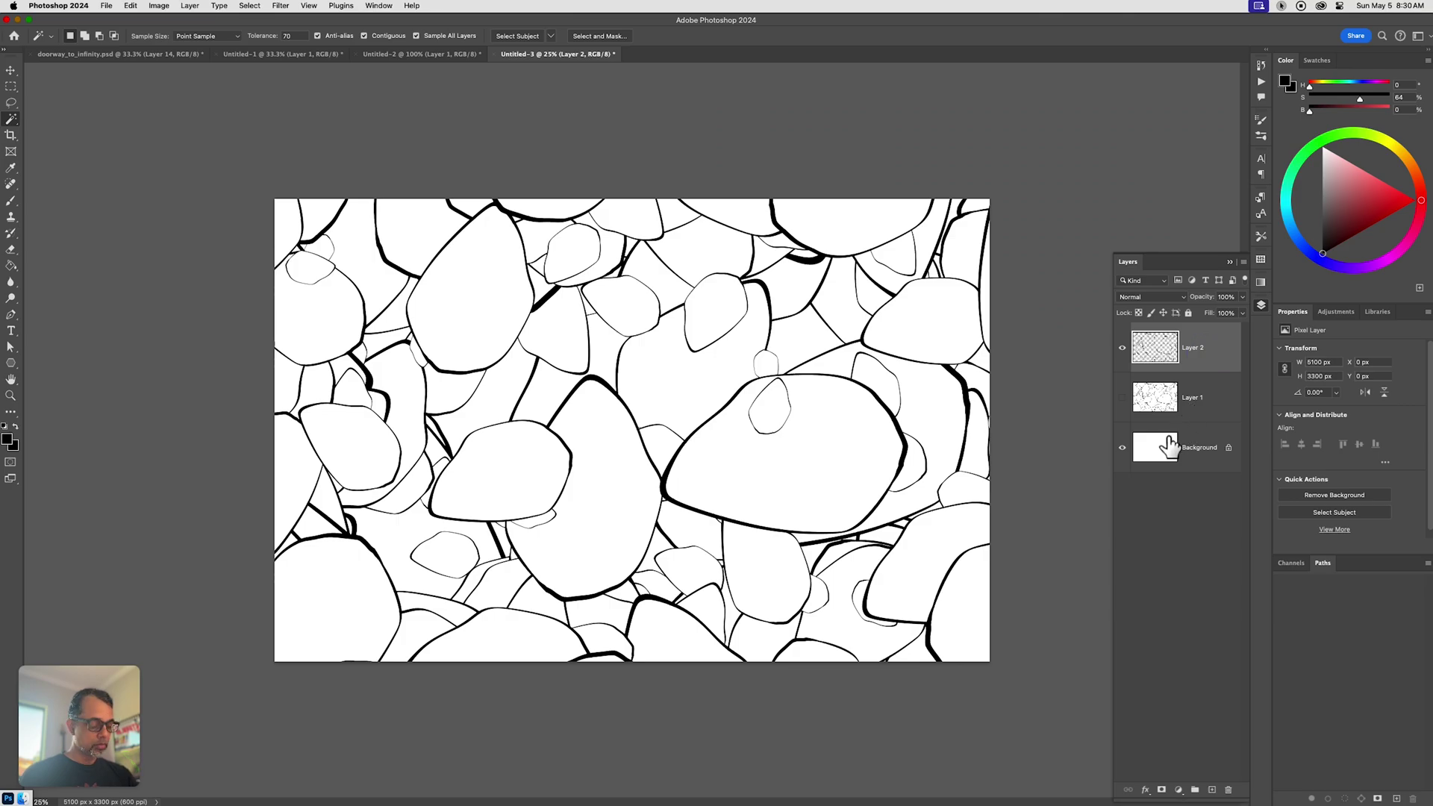
Add a layer beneath Layer 2 and brush curved black contour lines across the asteroid left of the artwork's center
{"action": "key", "text": "alt+shift+super+n"}
{"action": "left_click_drag", "start_coordinate": [1209, 361], "coordinate": [1210, 410]}
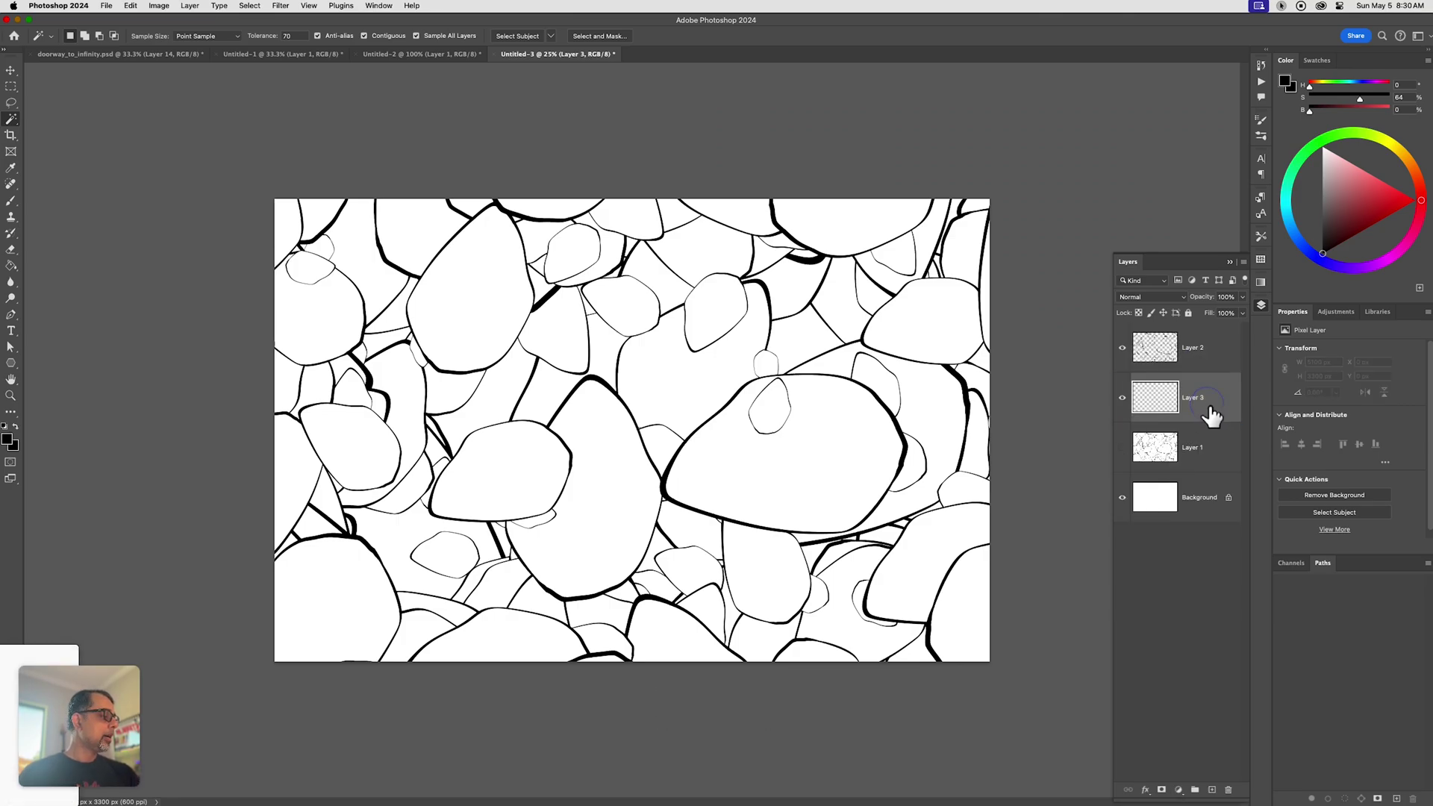
{"action": "key", "text": "b"}
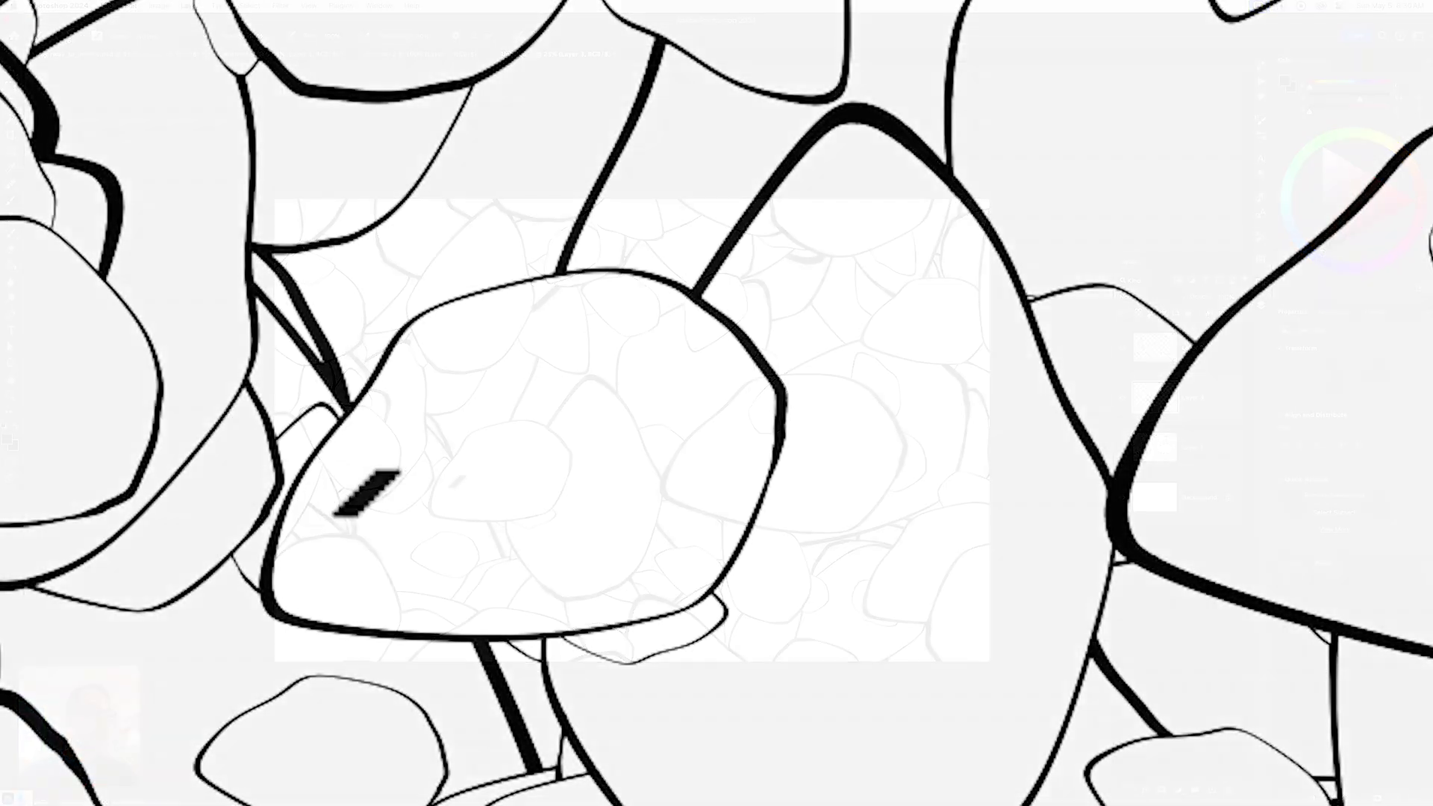
{"action": "left_click_drag", "start_coordinate": [448, 485], "coordinate": [558, 454]}
{"action": "left_click_drag", "start_coordinate": [342, 422], "coordinate": [695, 362]}
{"action": "left_click_drag", "start_coordinate": [424, 396], "coordinate": [695, 352]}
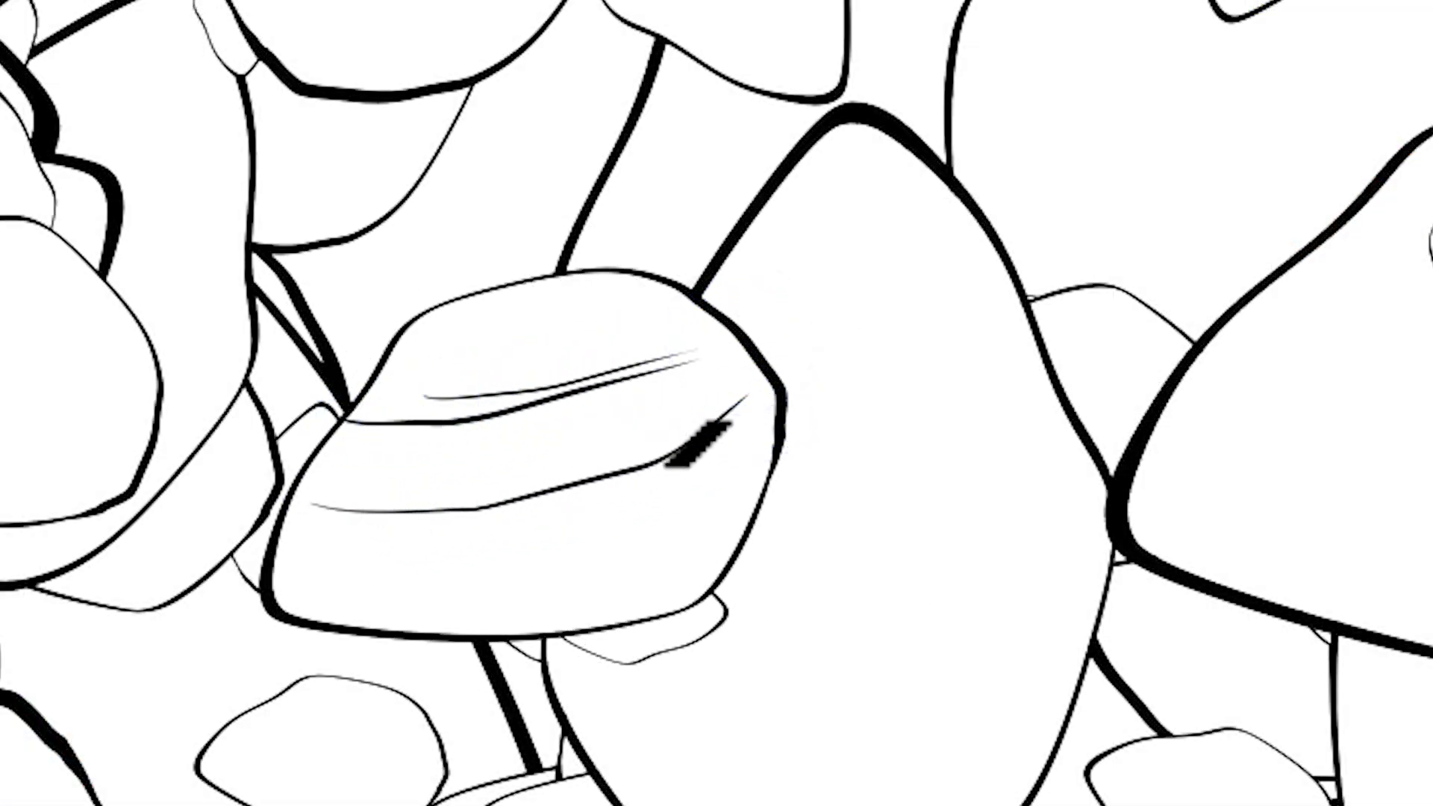
{"action": "left_click_drag", "start_coordinate": [698, 444], "coordinate": [384, 517]}
{"action": "left_click_drag", "start_coordinate": [283, 524], "coordinate": [701, 475]}
{"action": "left_click_drag", "start_coordinate": [354, 564], "coordinate": [768, 423]}
{"action": "mouse_move", "coordinate": [644, 498]}
{"action": "left_mouse_down"}
{"action": "mouse_move", "coordinate": [773, 432]}
{"action": "mouse_move", "coordinate": [774, 445]}
{"action": "left_mouse_up"}
{"action": "left_click_drag", "start_coordinate": [317, 545], "coordinate": [441, 534]}
{"action": "left_click_drag", "start_coordinate": [368, 575], "coordinate": [578, 565]}
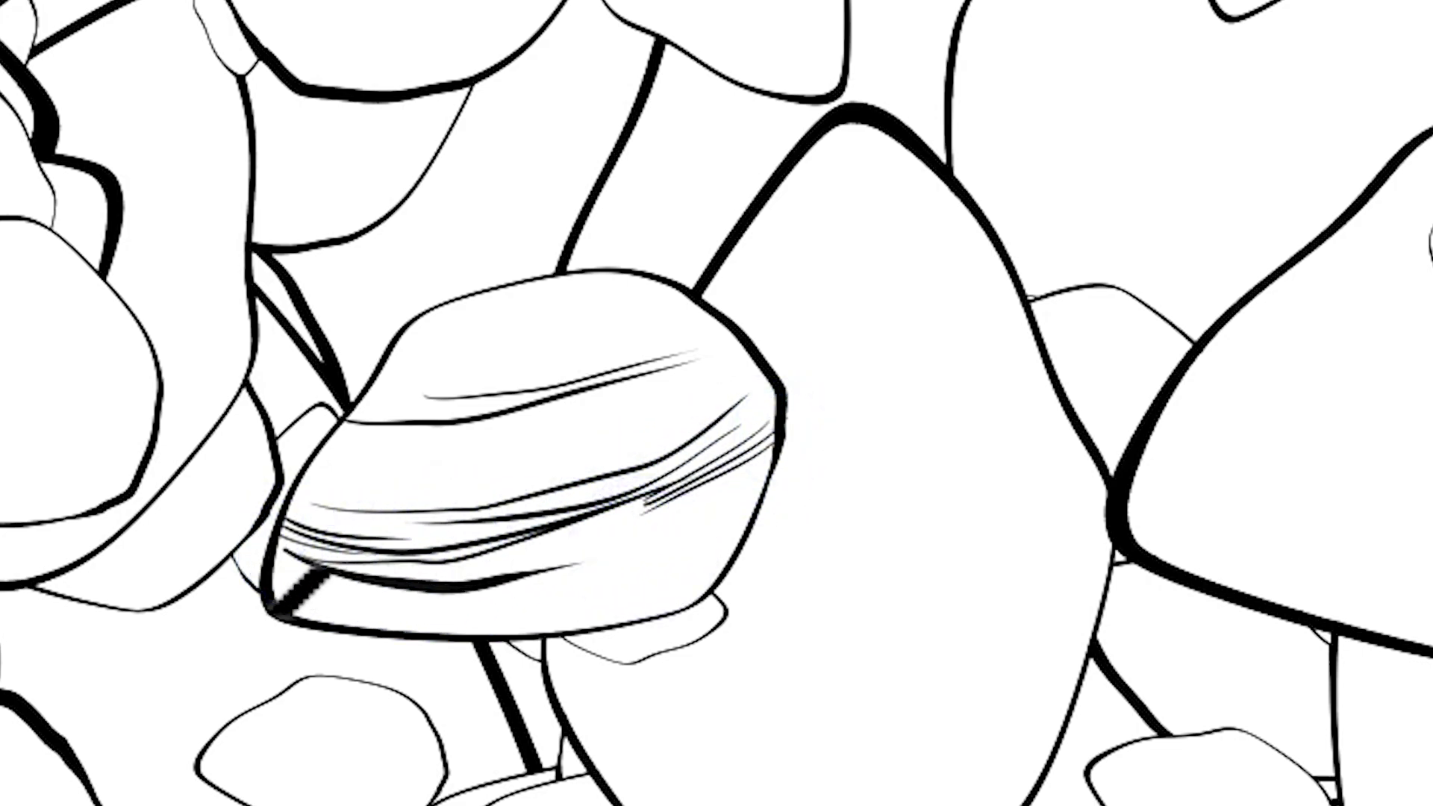
Add small pit marks to the upper part of the hatched asteroid and more shading strokes along its lower contour
{"action": "left_click_drag", "start_coordinate": [462, 467], "coordinate": [496, 457]}
{"action": "left_click", "coordinate": [506, 331]}
{"action": "left_click", "coordinate": [531, 314]}
{"action": "left_click", "coordinate": [558, 308]}
{"action": "left_click", "coordinate": [689, 382]}
{"action": "left_click", "coordinate": [710, 365]}
{"action": "left_click", "coordinate": [711, 354]}
{"action": "left_click", "coordinate": [705, 345]}
{"action": "mouse_move", "coordinate": [435, 370]}
{"action": "left_mouse_down"}
{"action": "mouse_move", "coordinate": [450, 369]}
{"action": "mouse_move", "coordinate": [440, 386]}
{"action": "left_mouse_up"}
{"action": "left_click_drag", "start_coordinate": [448, 574], "coordinate": [597, 537]}
{"action": "mouse_move", "coordinate": [658, 496]}
{"action": "left_mouse_down"}
{"action": "mouse_move", "coordinate": [502, 569]}
{"action": "mouse_move", "coordinate": [659, 512]}
{"action": "left_mouse_up"}
{"action": "left_click_drag", "start_coordinate": [697, 466], "coordinate": [470, 616]}
Fill the hatched asteroid's underside with black and toggle Layer 3's visibility to check the shading
{"action": "key", "text": "g"}
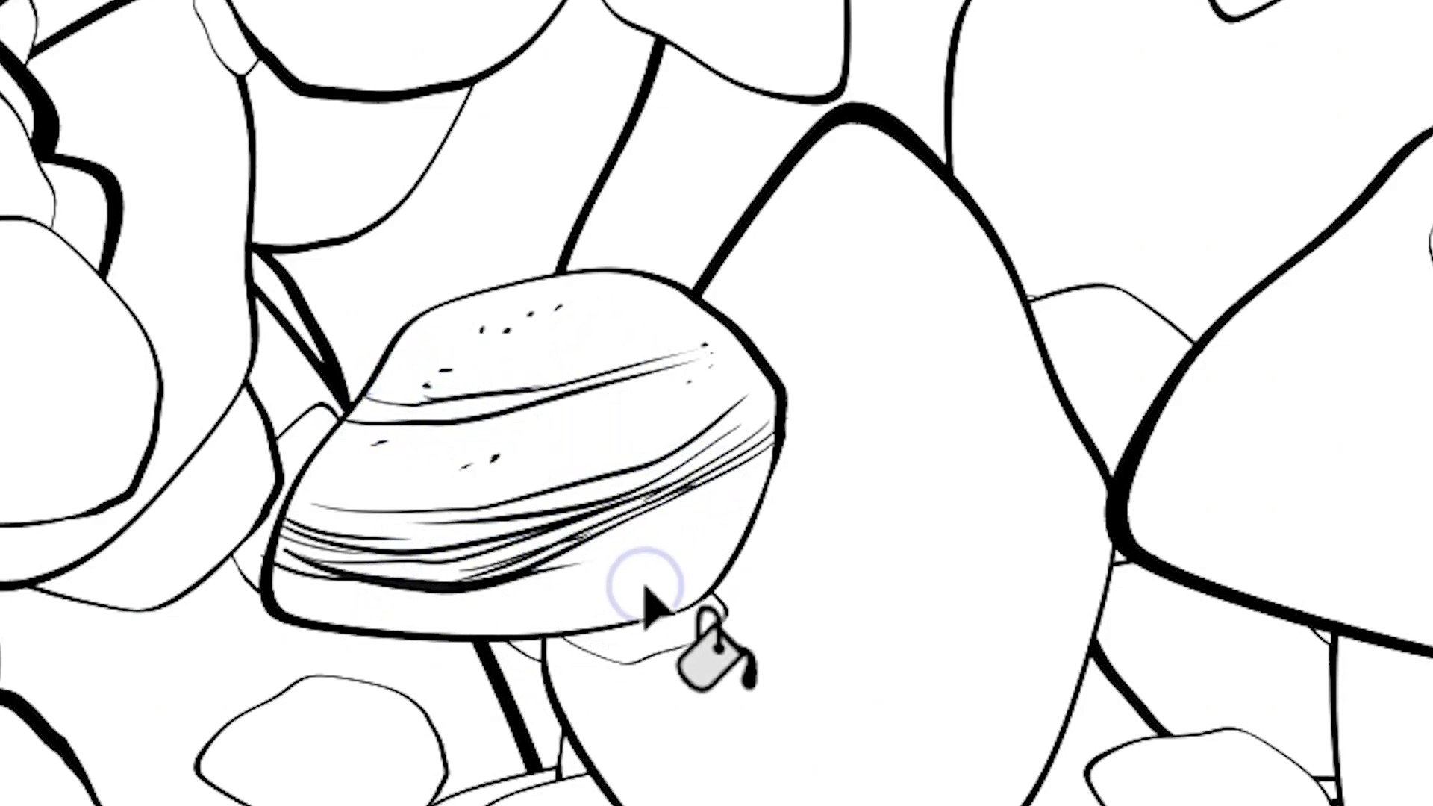
{"action": "left_click", "coordinate": [642, 591]}
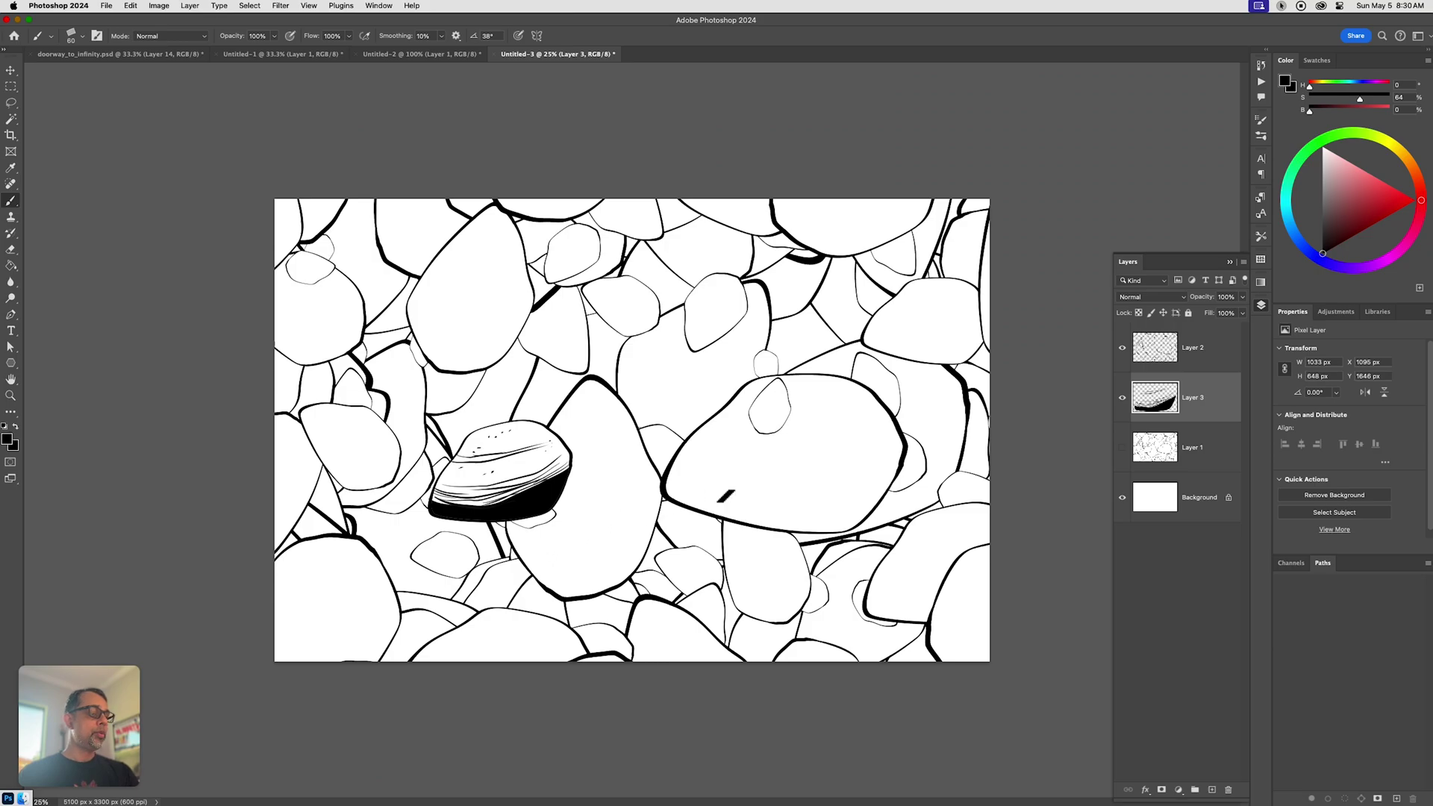
{"action": "left_click", "coordinate": [1122, 397]}
{"action": "left_click", "coordinate": [1122, 399]}
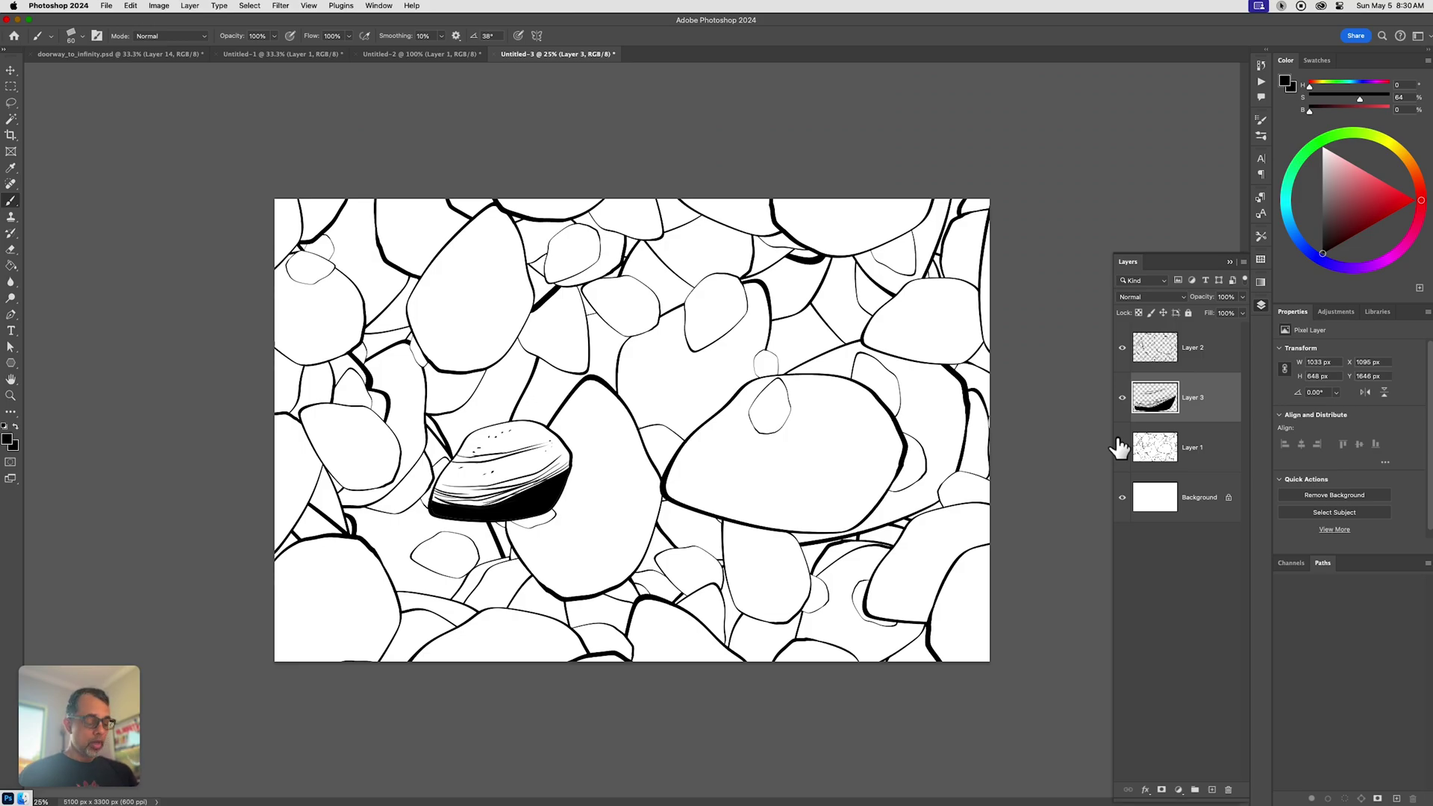
Fill scattered gaps between the asteroids with black using the Paint Bucket across the whole artwork
{"action": "key", "text": "g"}
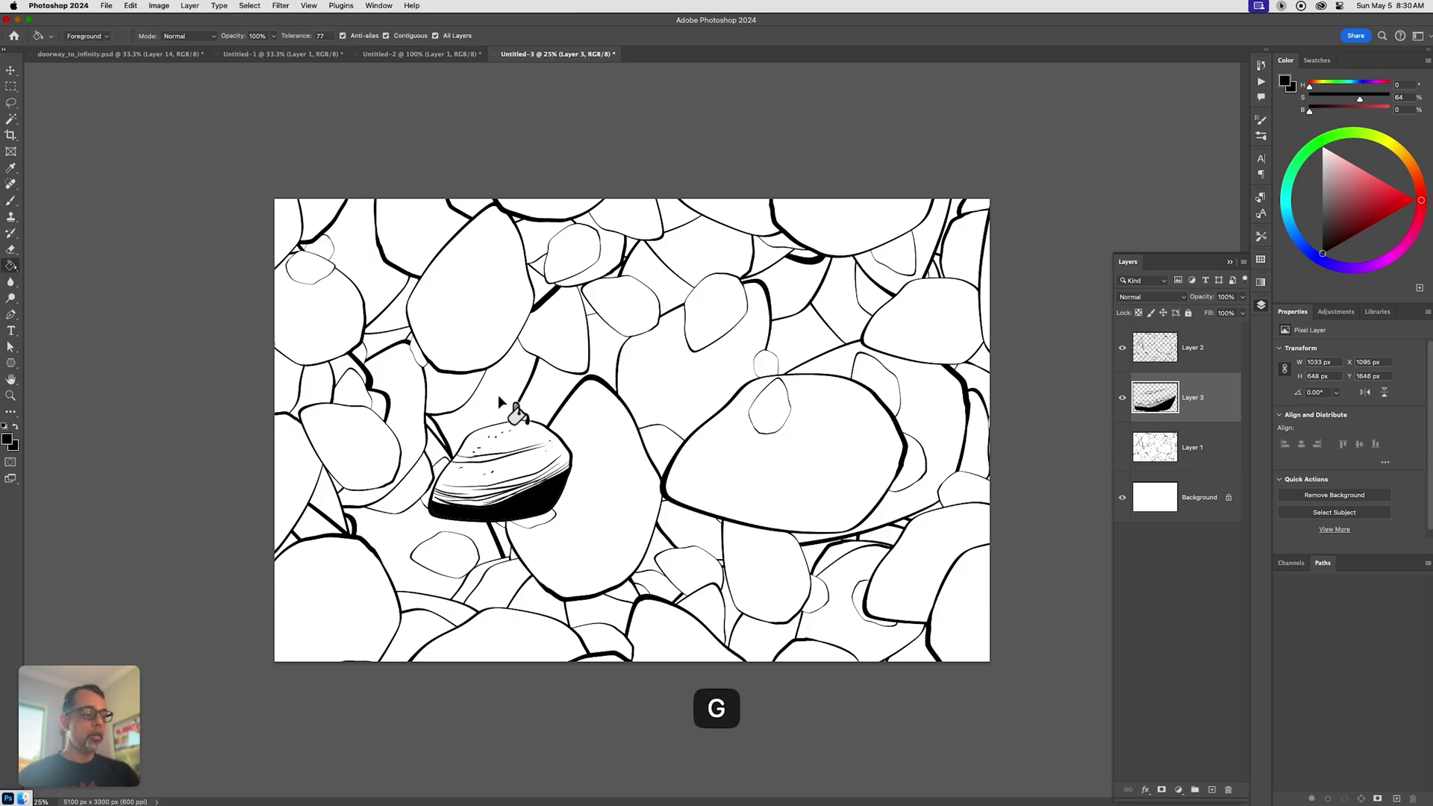
{"action": "left_click", "coordinate": [499, 399]}
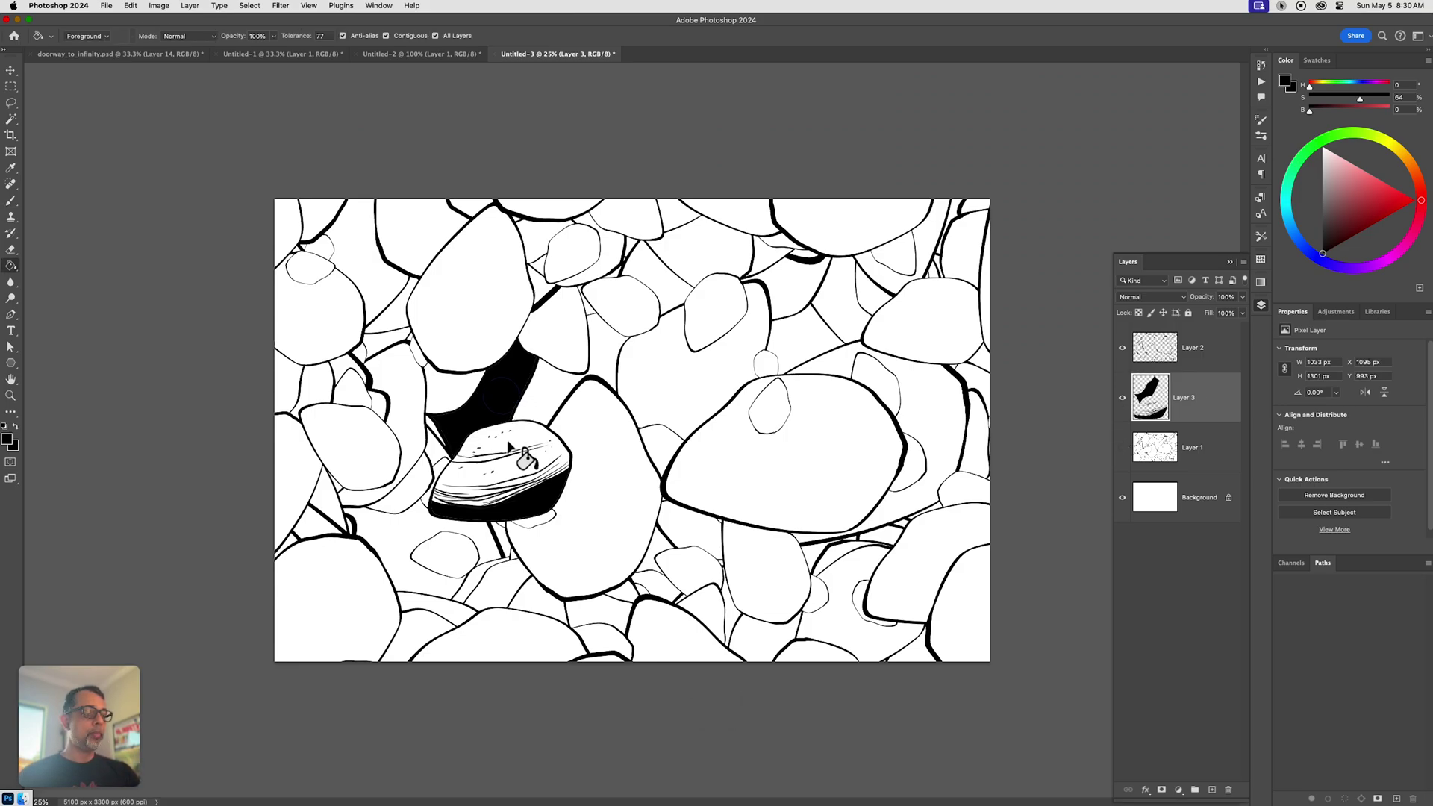
{"action": "left_click", "coordinate": [803, 298]}
{"action": "left_click", "coordinate": [806, 344]}
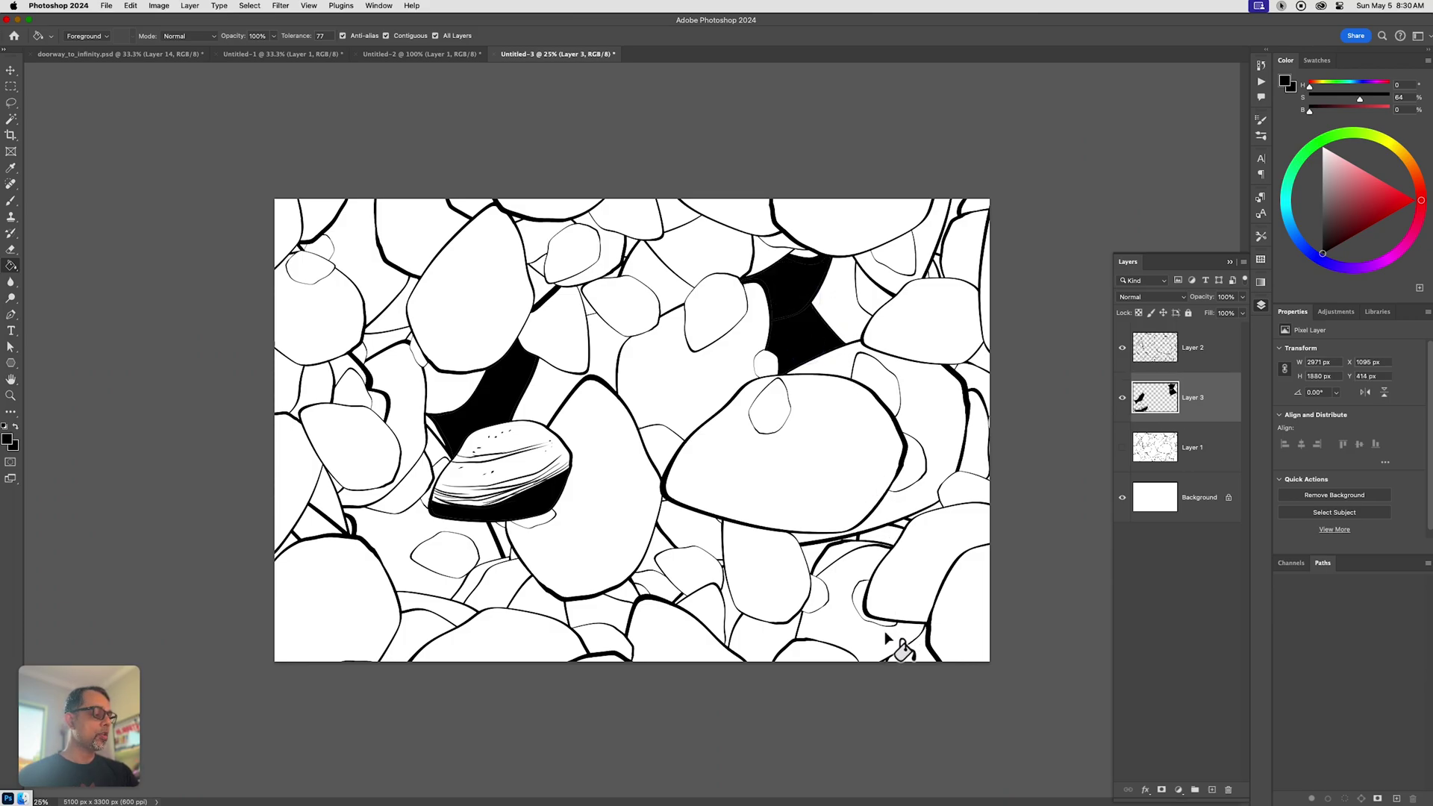
{"action": "left_click", "coordinate": [765, 654]}
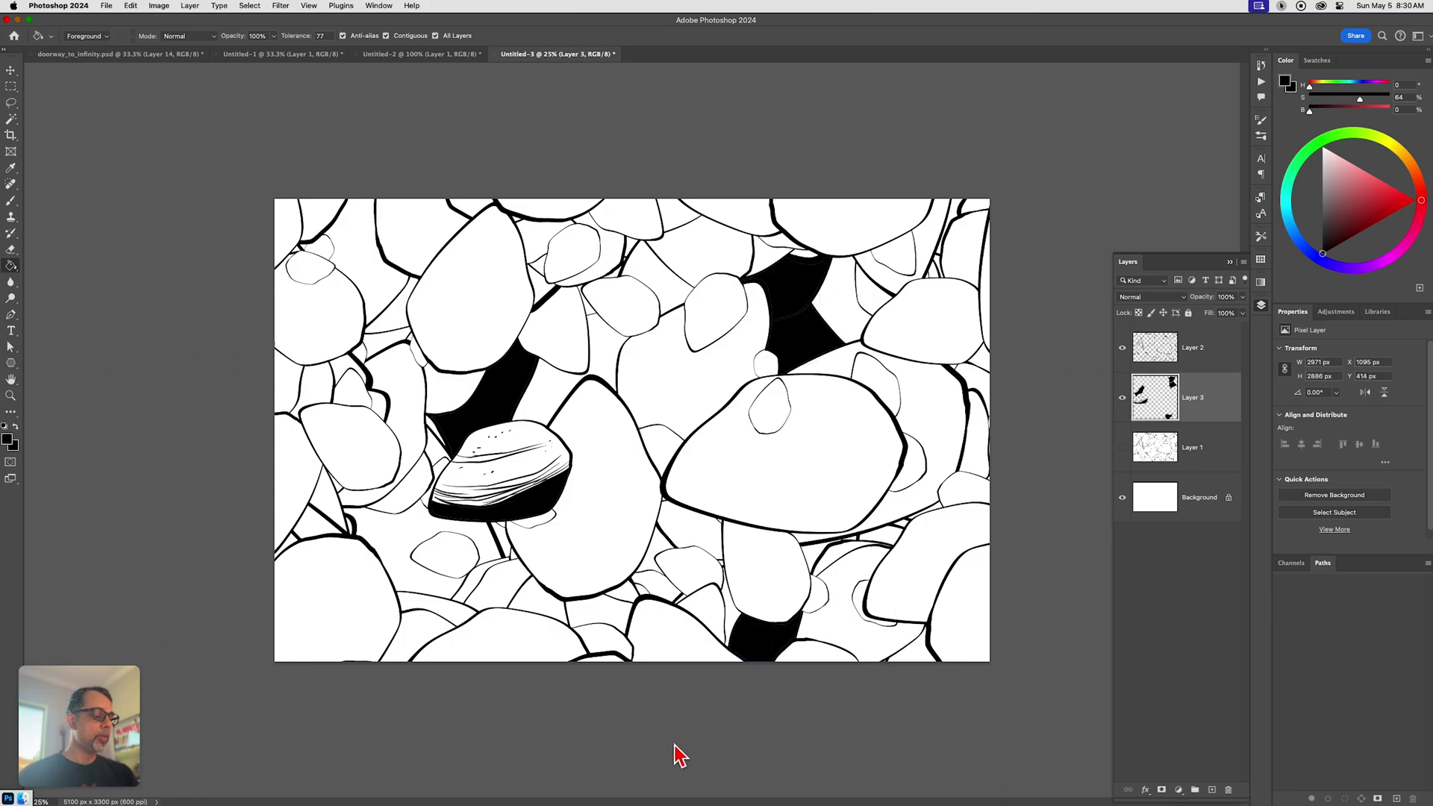
{"action": "left_click", "coordinate": [597, 612]}
{"action": "left_click", "coordinate": [429, 585]}
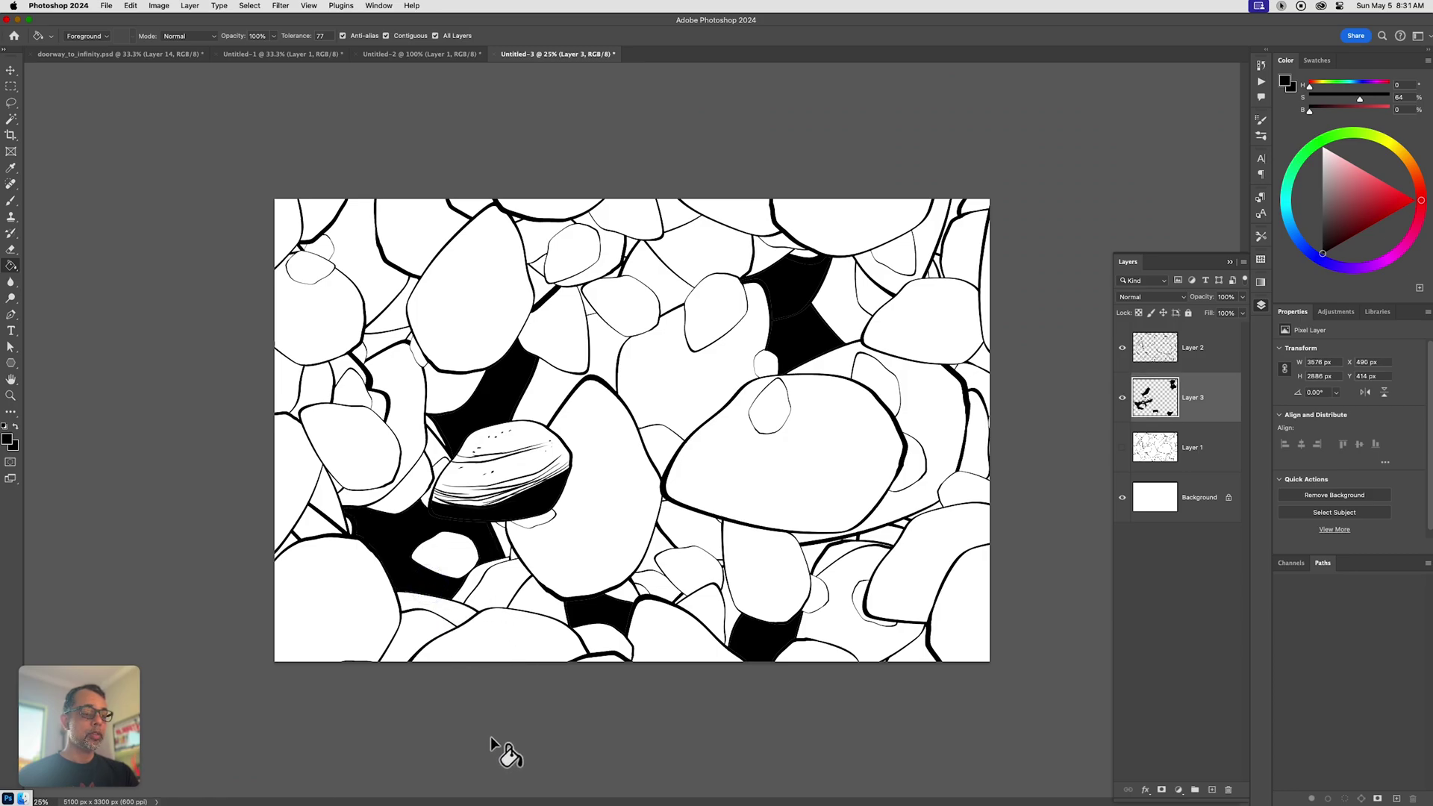
{"action": "left_click", "coordinate": [296, 378]}
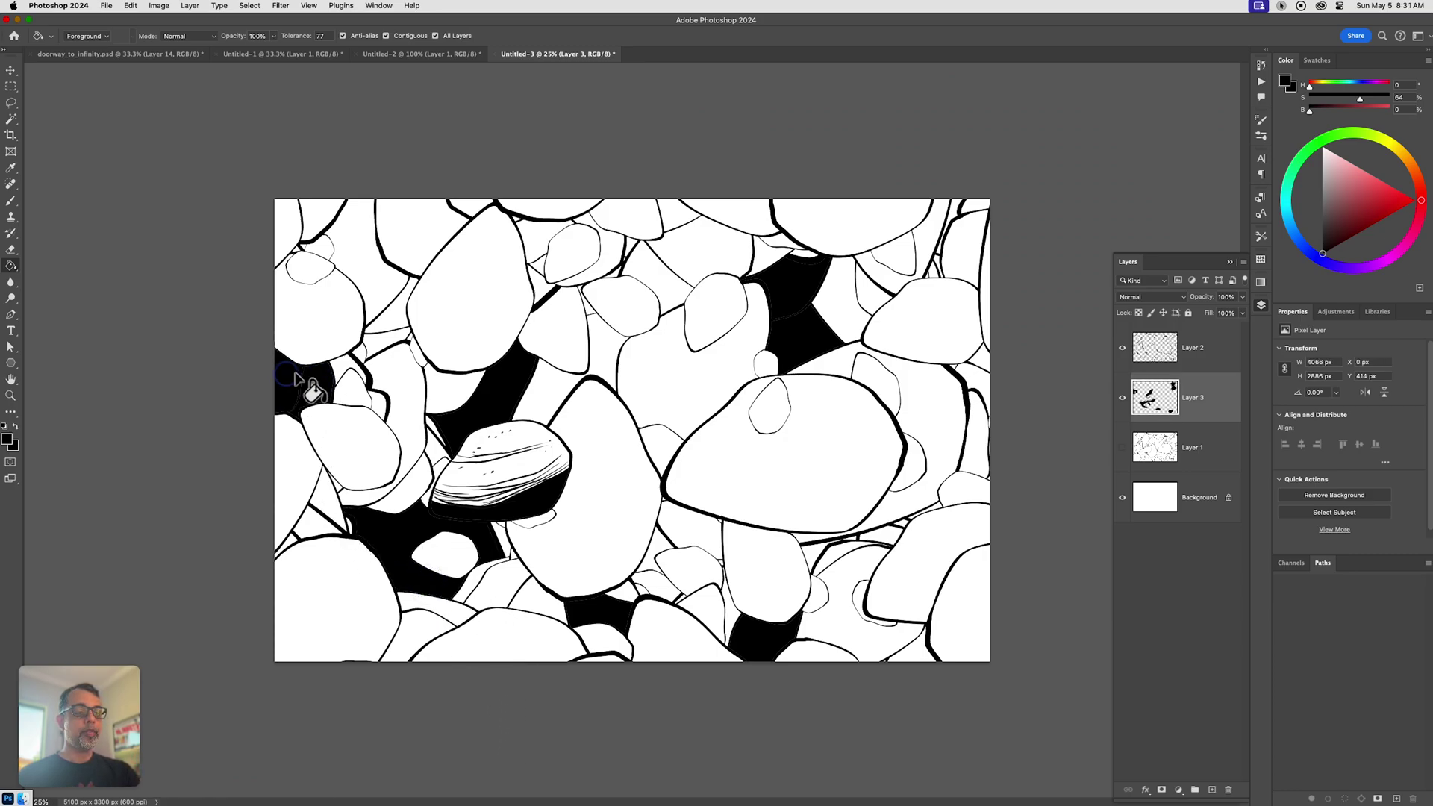
{"action": "left_click", "coordinate": [425, 223]}
{"action": "left_click", "coordinate": [923, 242]}
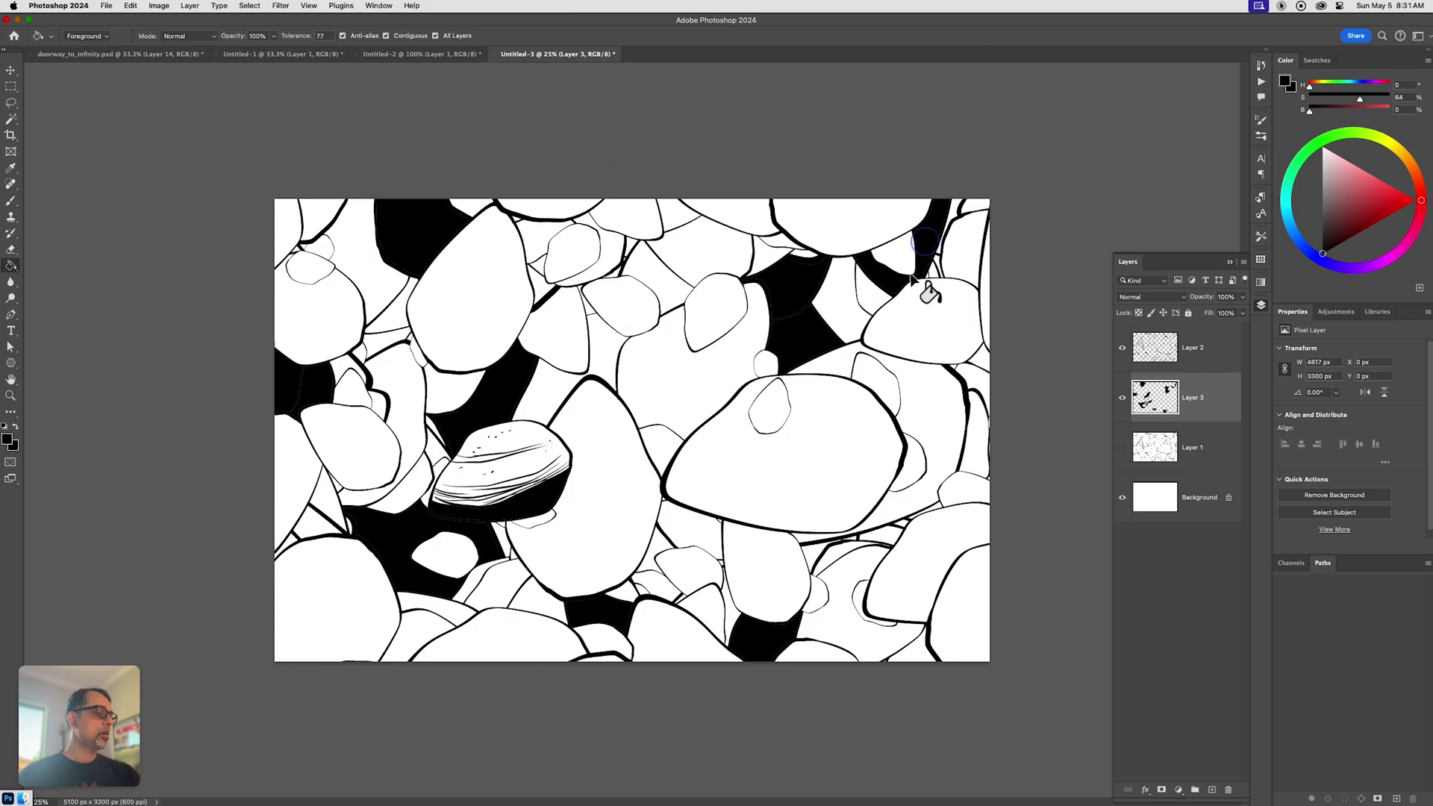
{"action": "left_click", "coordinate": [958, 266]}
{"action": "left_click", "coordinate": [979, 365]}
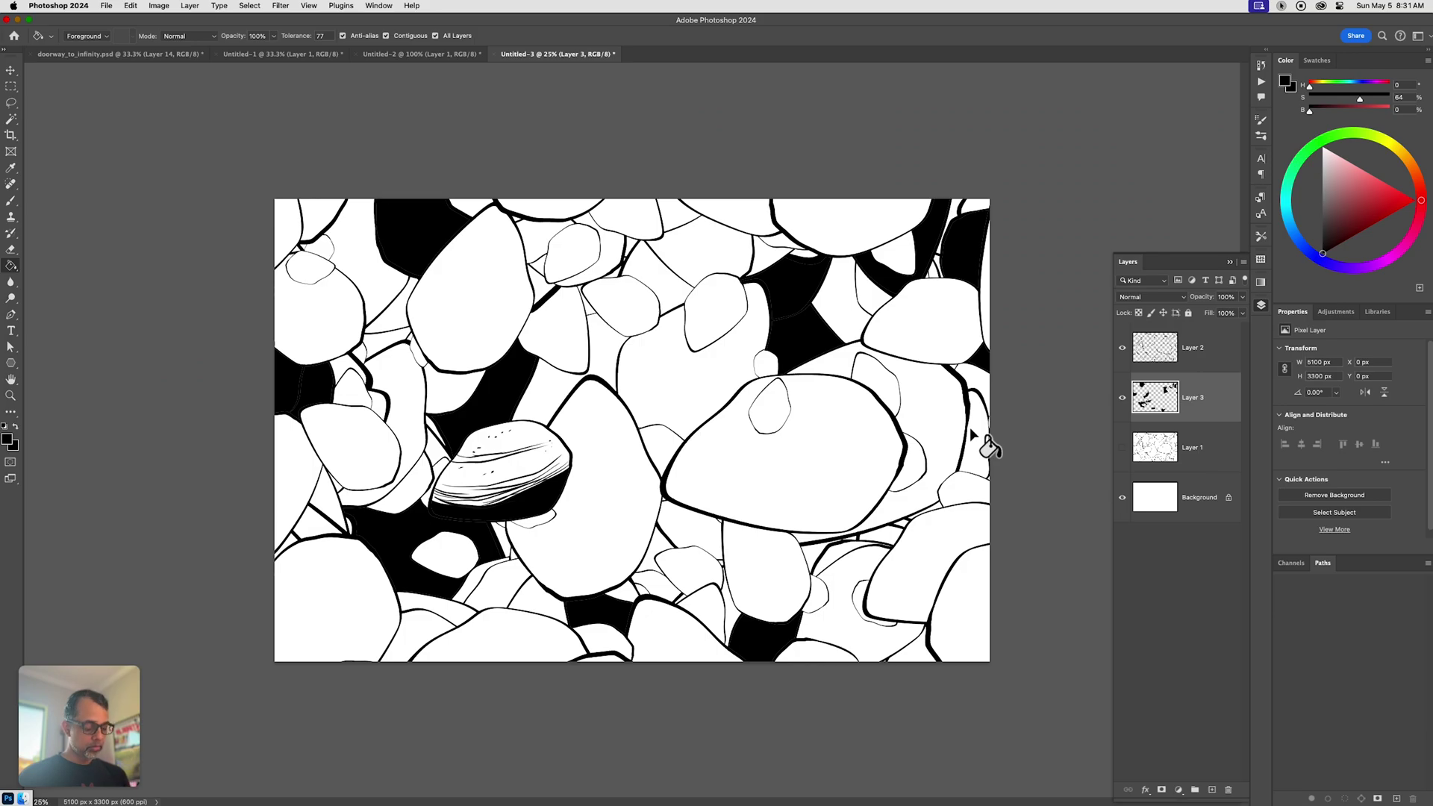
Brush curved contour lines and small marks on the small upright asteroid above the large central one, with a black shadow along its lower edge
{"action": "key", "text": "b"}
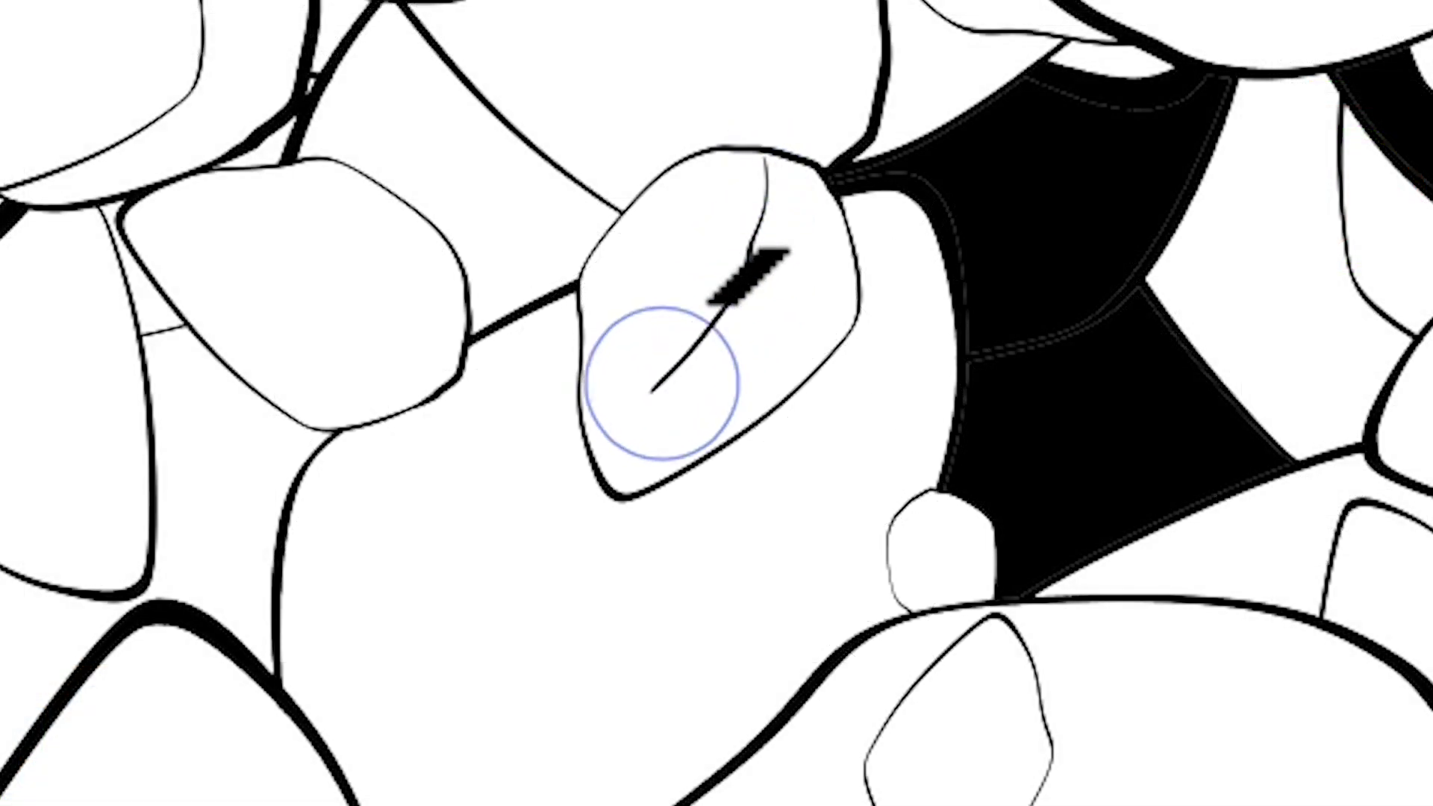
{"action": "mouse_move", "coordinate": [793, 186]}
{"action": "left_mouse_down"}
{"action": "mouse_move", "coordinate": [625, 431]}
{"action": "mouse_move", "coordinate": [786, 304]}
{"action": "mouse_move", "coordinate": [626, 451]}
{"action": "left_mouse_up"}
{"action": "mouse_move", "coordinate": [843, 231]}
{"action": "left_mouse_down"}
{"action": "mouse_move", "coordinate": [743, 373]}
{"action": "mouse_move", "coordinate": [608, 473]}
{"action": "mouse_move", "coordinate": [813, 242]}
{"action": "mouse_move", "coordinate": [797, 282]}
{"action": "mouse_move", "coordinate": [834, 261]}
{"action": "mouse_move", "coordinate": [682, 422]}
{"action": "left_mouse_up"}
{"action": "left_click_drag", "start_coordinate": [840, 256], "coordinate": [621, 461]}
{"action": "left_click_drag", "start_coordinate": [795, 332], "coordinate": [621, 470]}
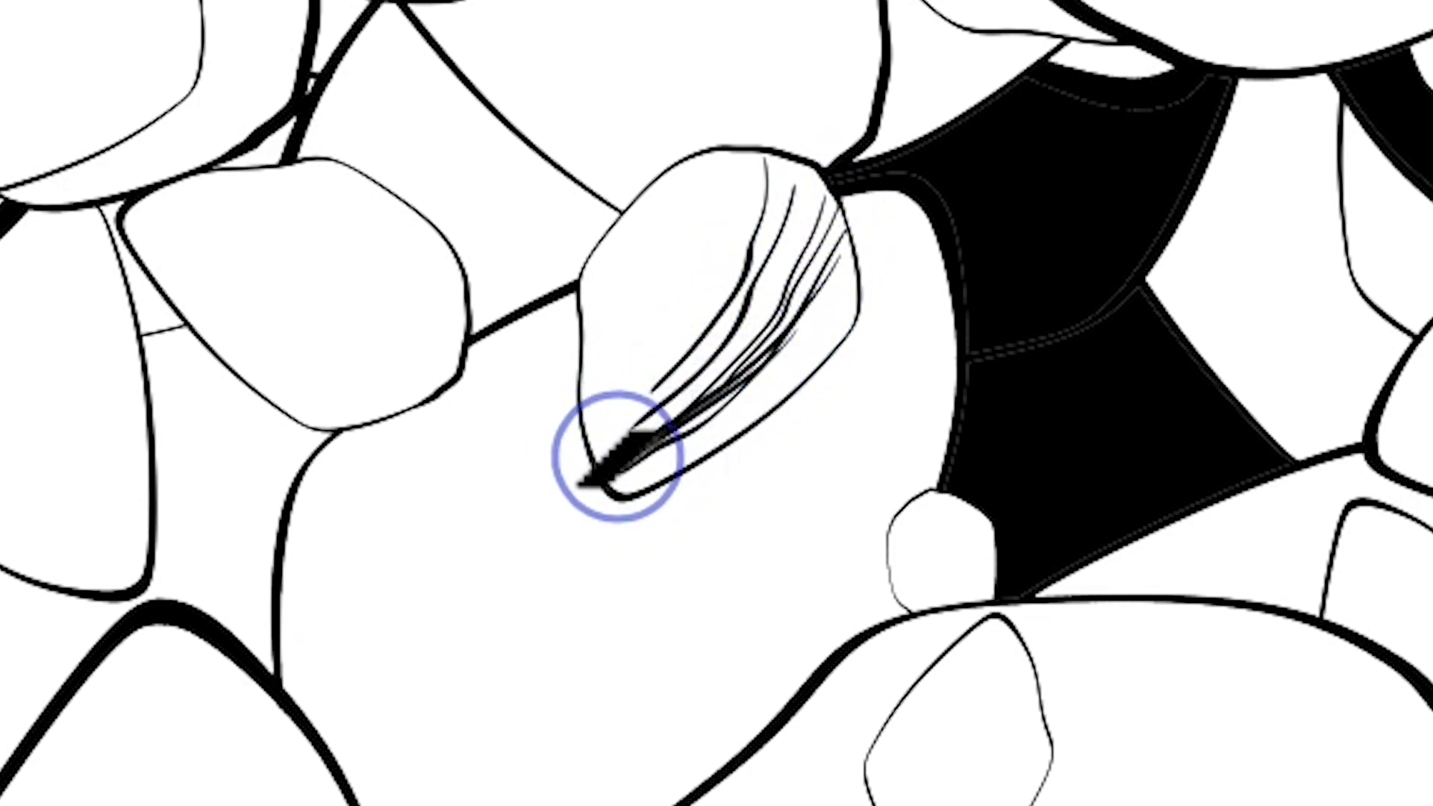
{"action": "left_click_drag", "start_coordinate": [722, 173], "coordinate": [629, 349]}
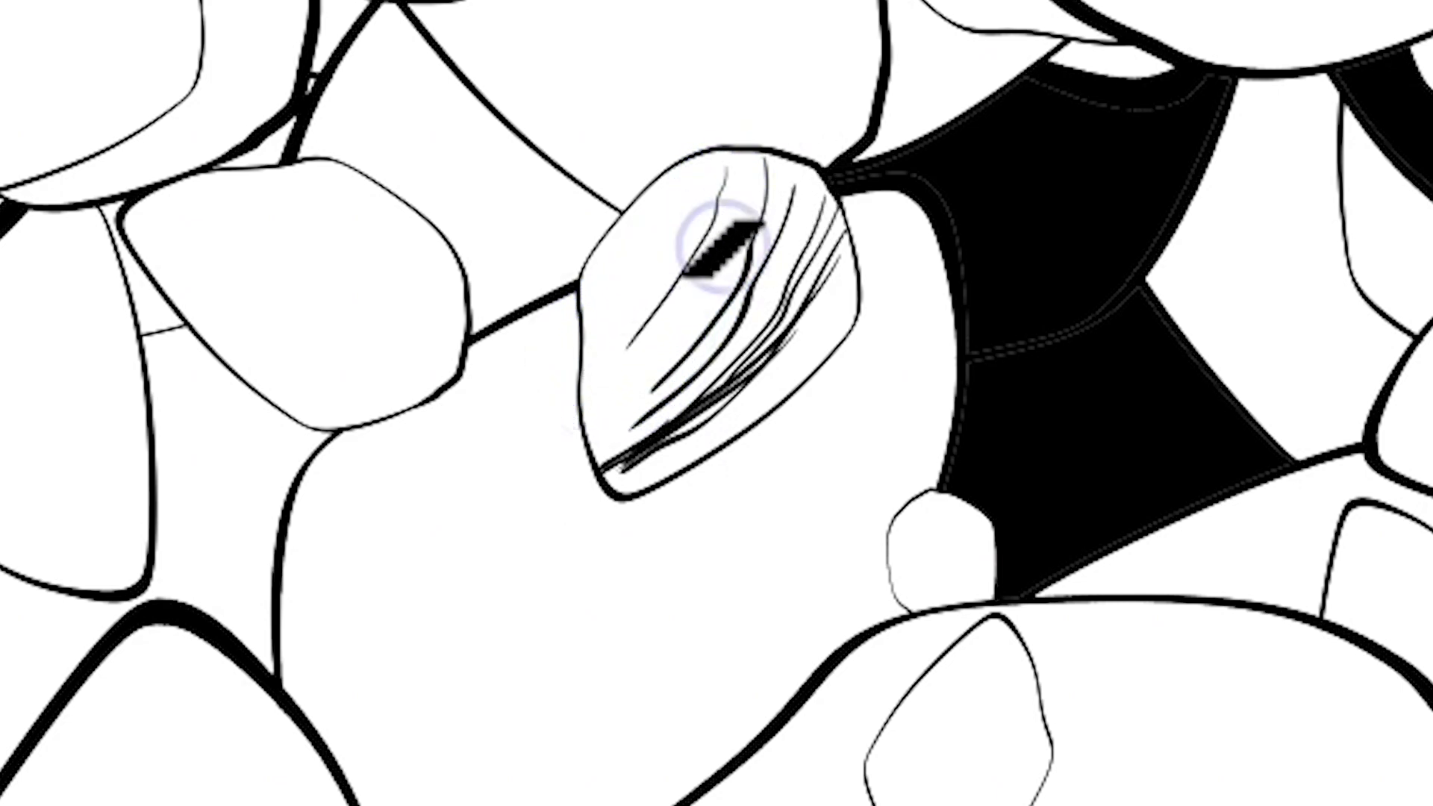
{"action": "left_click_drag", "start_coordinate": [763, 162], "coordinate": [632, 390]}
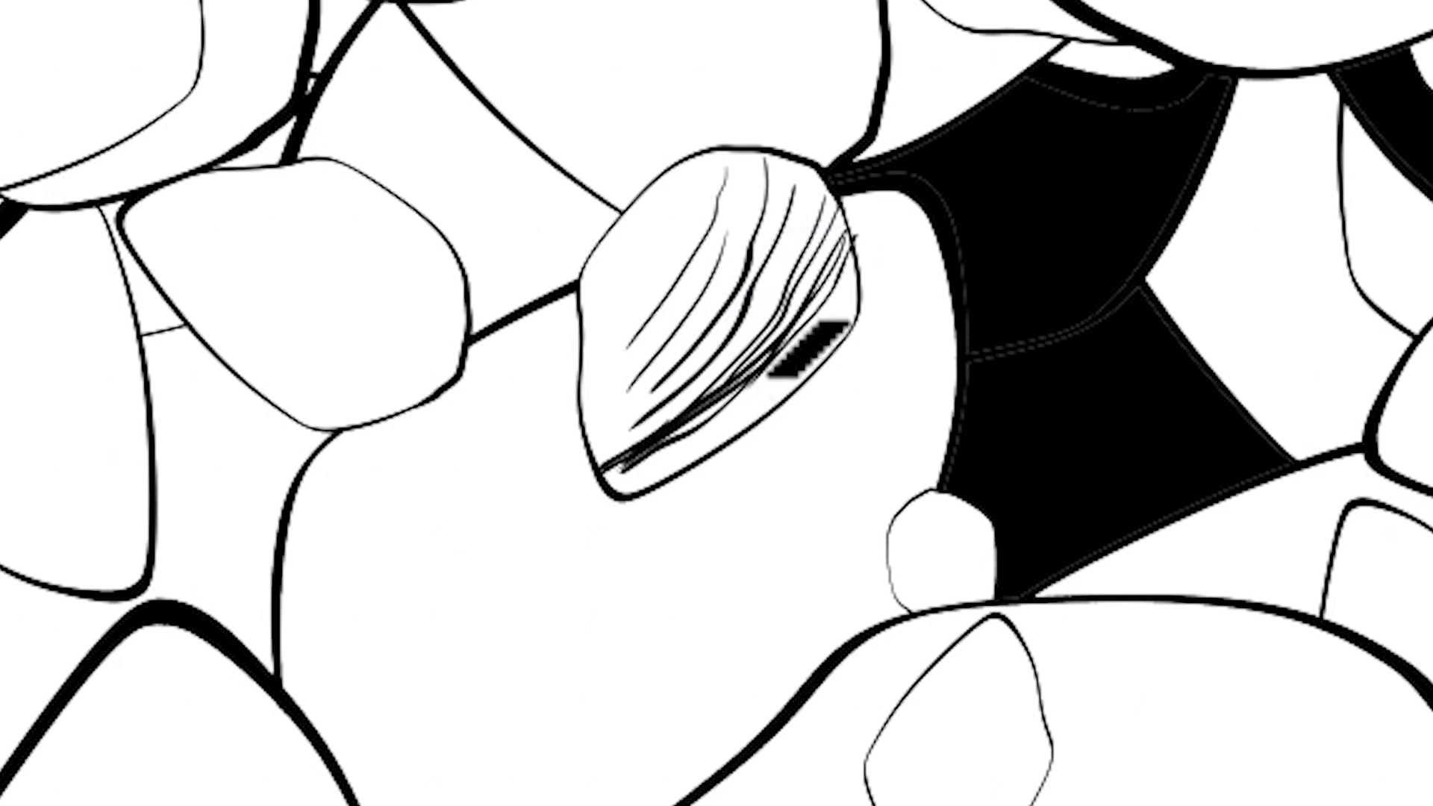
{"action": "left_click_drag", "start_coordinate": [851, 257], "coordinate": [608, 474]}
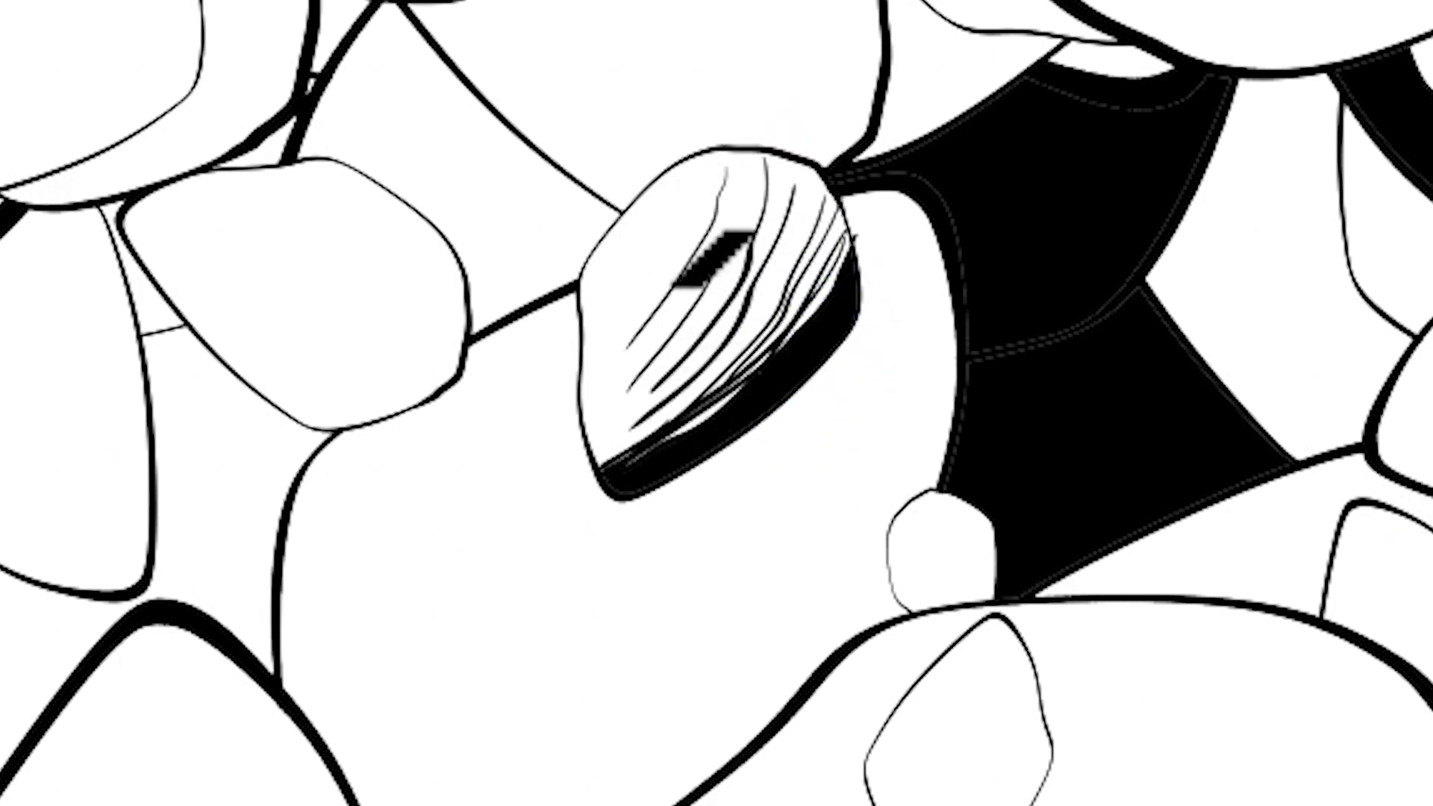
{"action": "left_click", "coordinate": [603, 366]}
{"action": "left_click", "coordinate": [646, 250]}
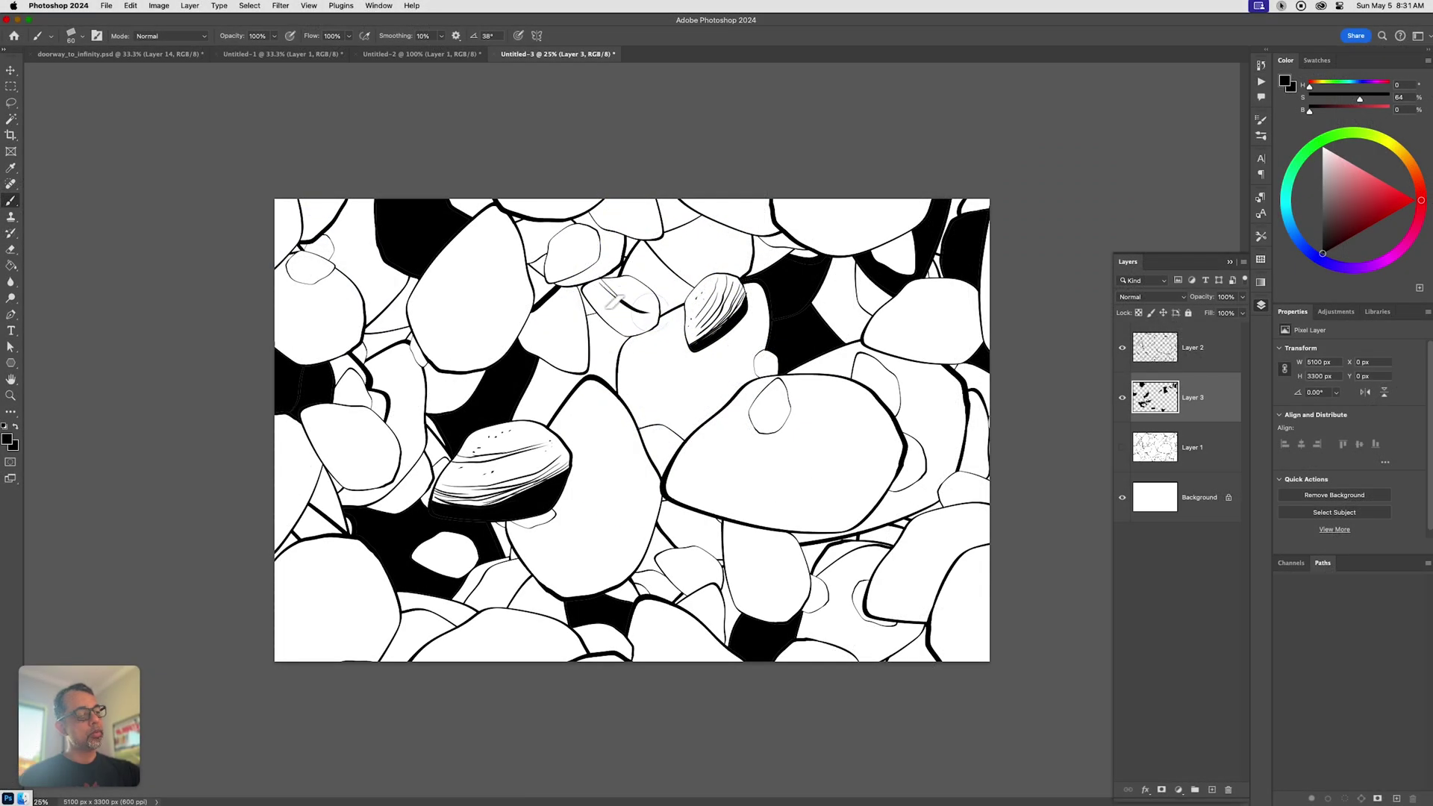
Hatch the neighboring small asteroid with curved strokes, fill its underside with black, and add a small surface mark
{"action": "left_click_drag", "start_coordinate": [597, 281], "coordinate": [649, 317]}
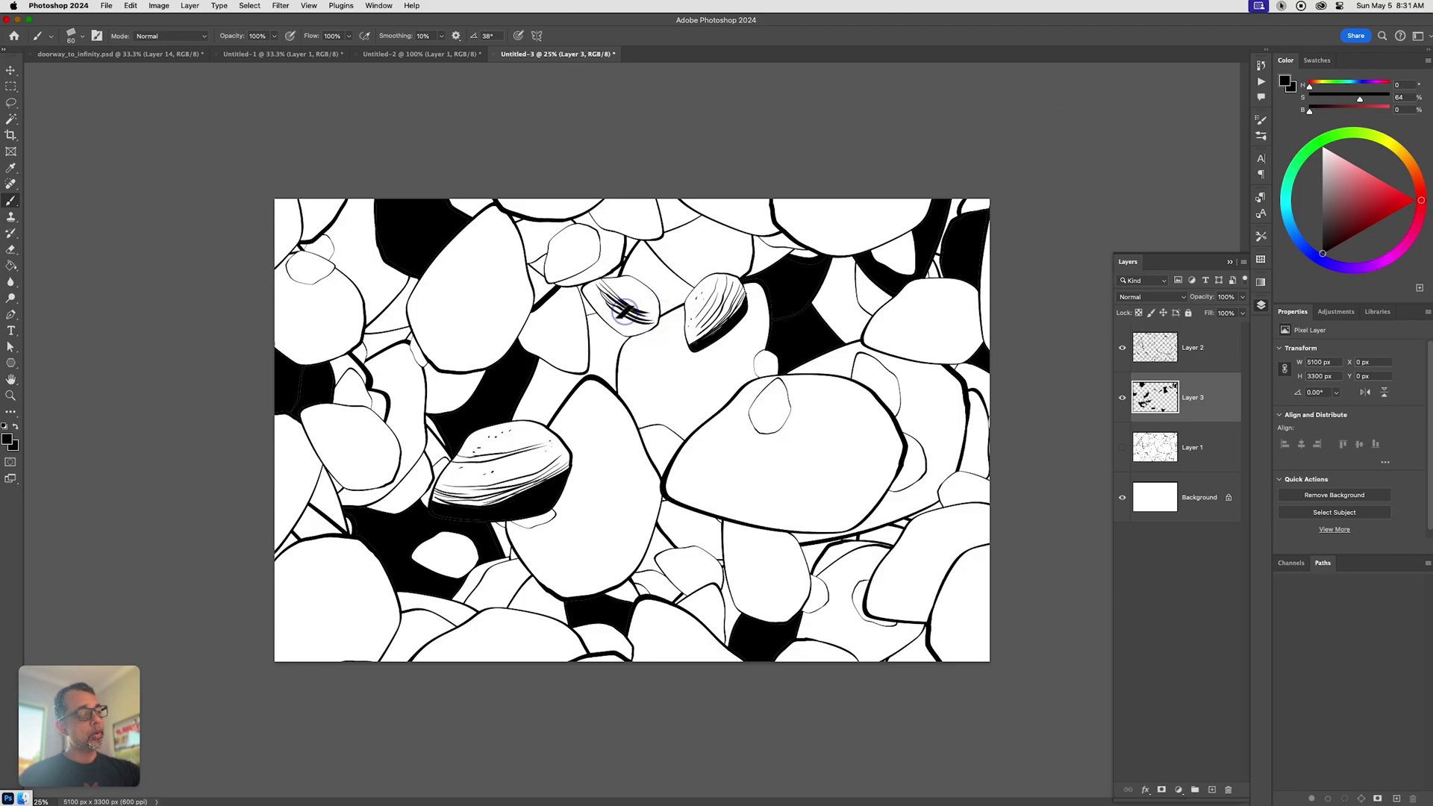
{"action": "key", "text": "g"}
{"action": "left_click", "coordinate": [634, 318]}
{"action": "key", "text": "b"}
{"action": "left_click", "coordinate": [631, 290]}
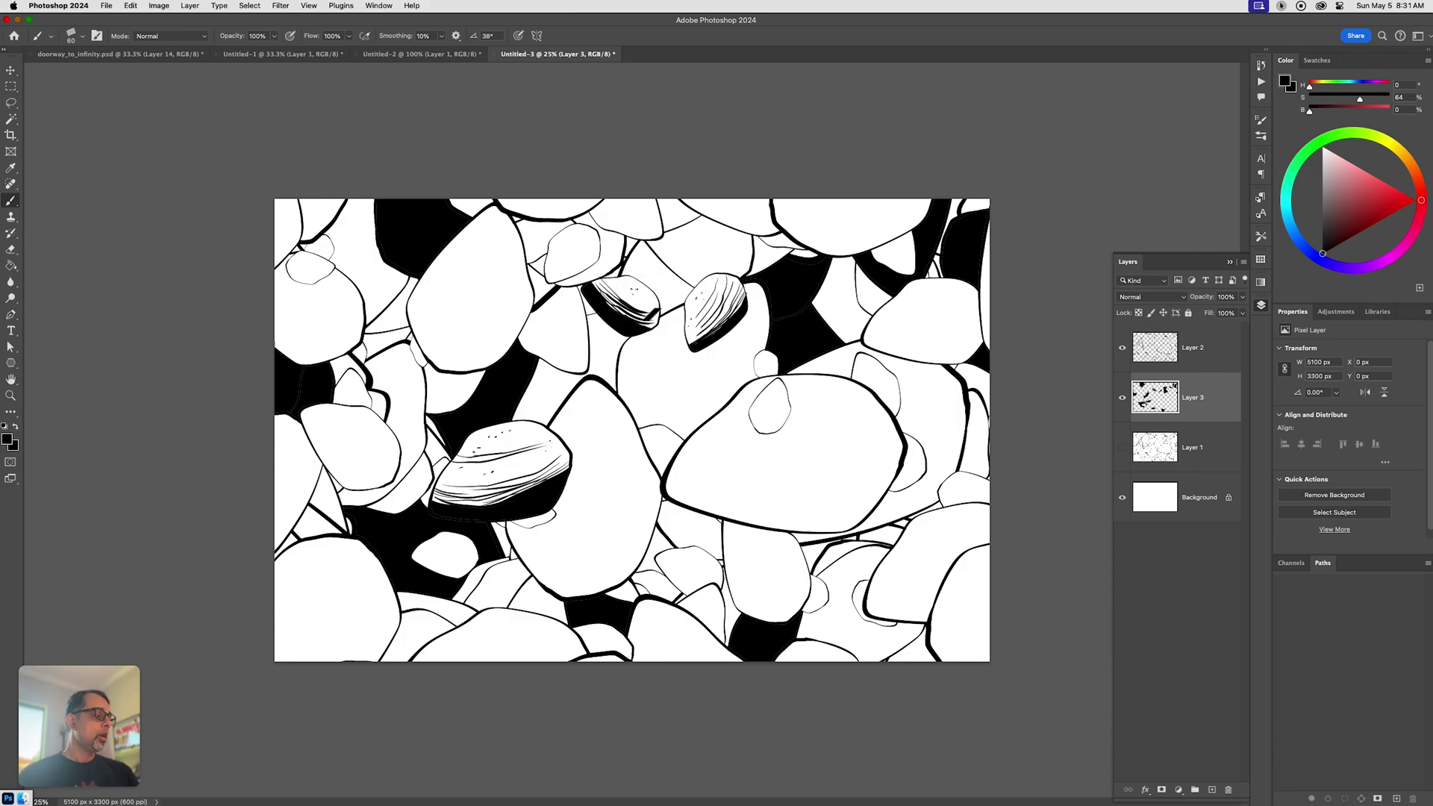
Add a layer above Layer 2 and draw a small rounded asteroid outline on it, overlapping the rocks beside the hatched asteroid
{"action": "left_click", "coordinate": [1186, 348]}
{"action": "key", "text": "alt+shift+super+n"}
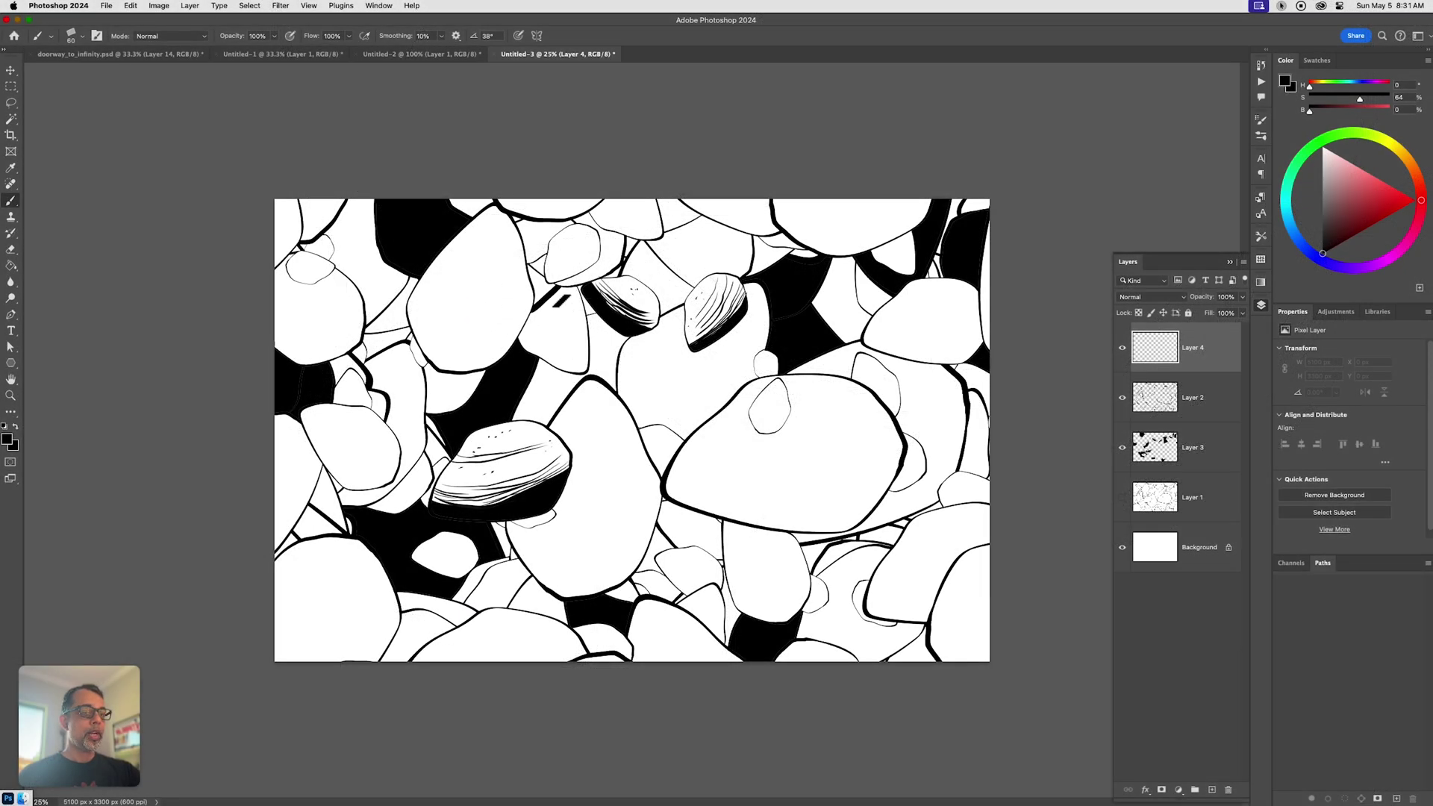
{"action": "left_click_drag", "start_coordinate": [561, 298], "coordinate": [596, 268]}
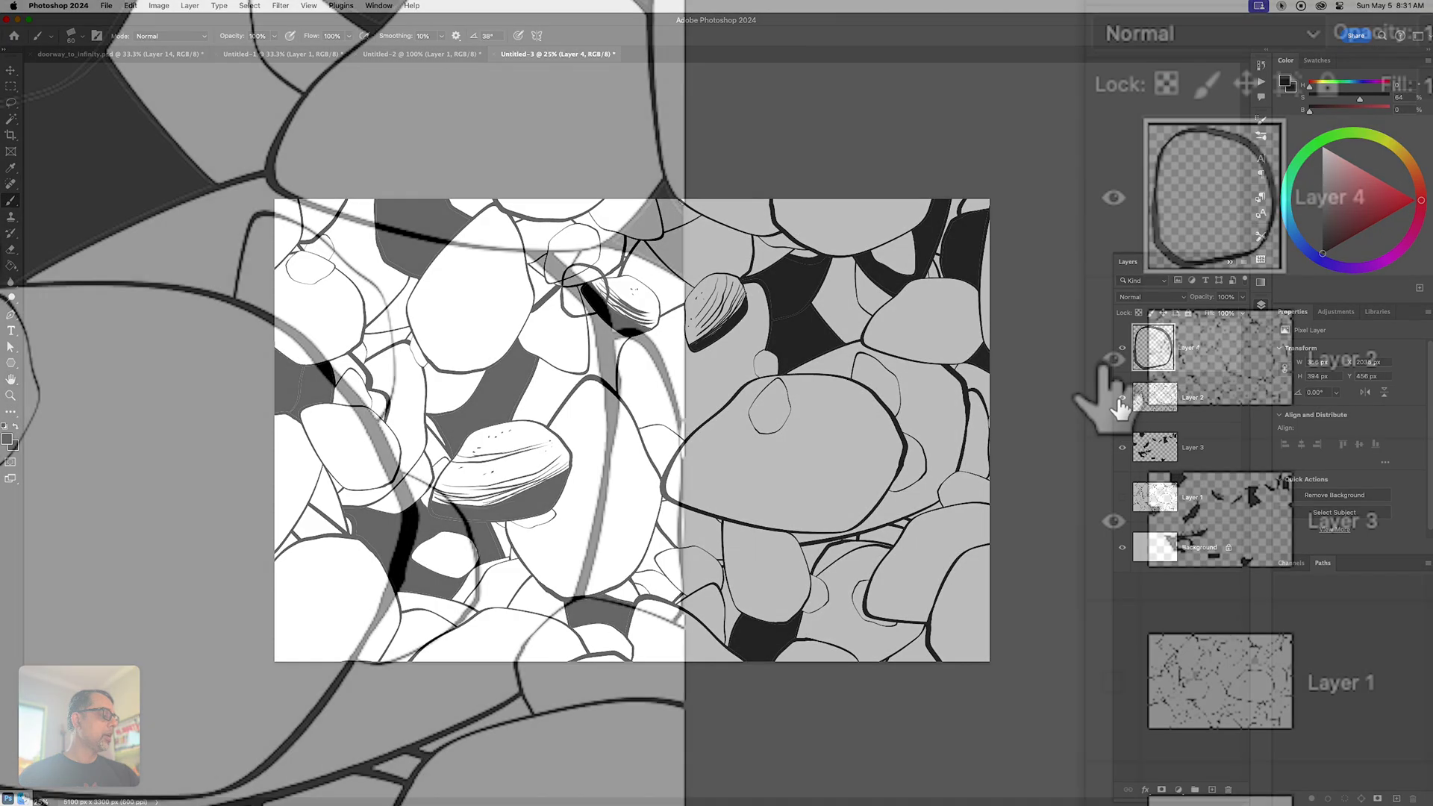
Hide Layer 2 and Layer 3 to isolate the new asteroid outline
{"action": "left_click", "coordinate": [1122, 397]}
{"action": "left_click", "coordinate": [1121, 447]}
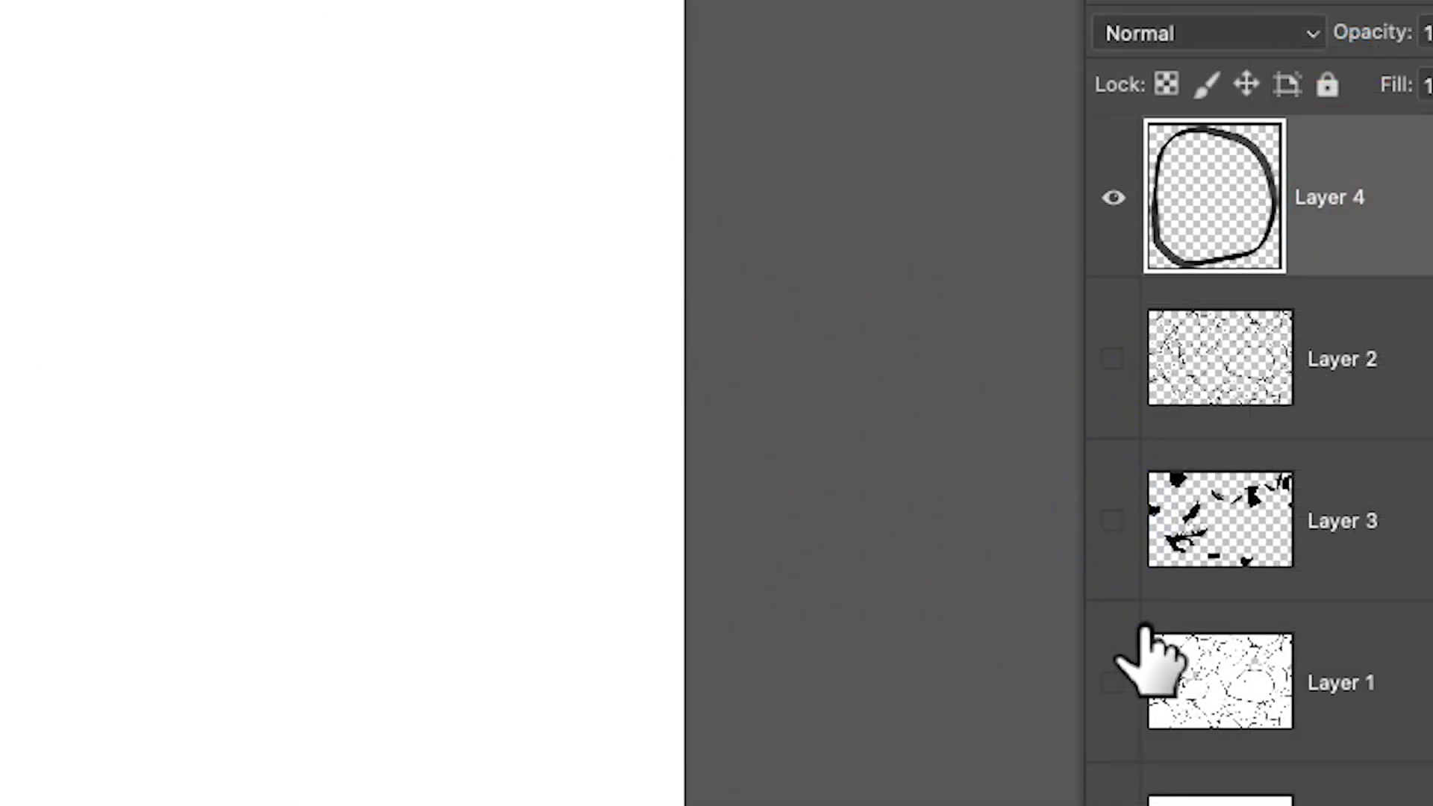
Shade the new asteroid on Layer 4 with curved contour lines, surface dots and a solid black shadow along its lower edge
{"action": "key", "text": "b"}
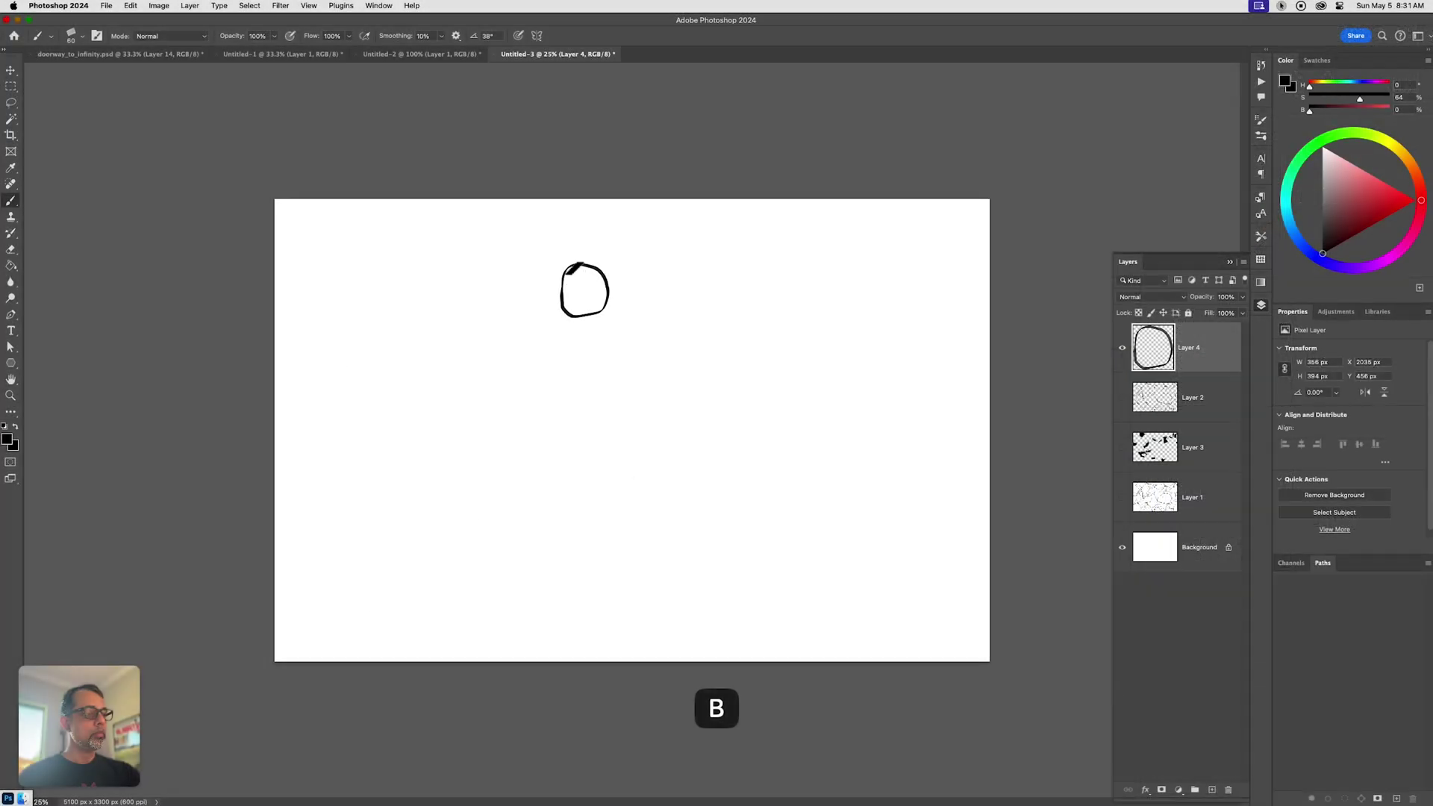
{"action": "left_click_drag", "start_coordinate": [567, 267], "coordinate": [585, 306]}
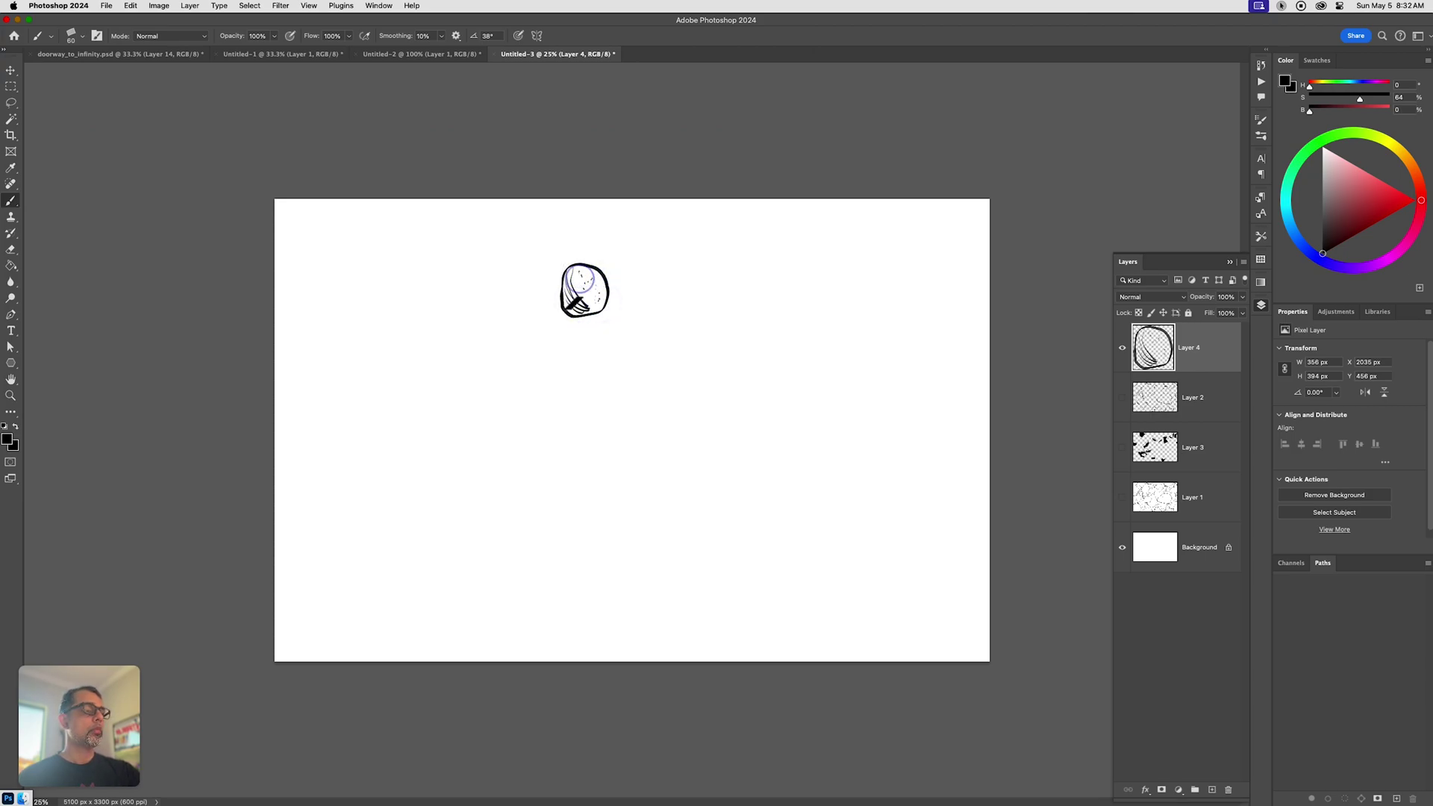
{"action": "key", "text": "g"}
{"action": "key", "text": "b"}
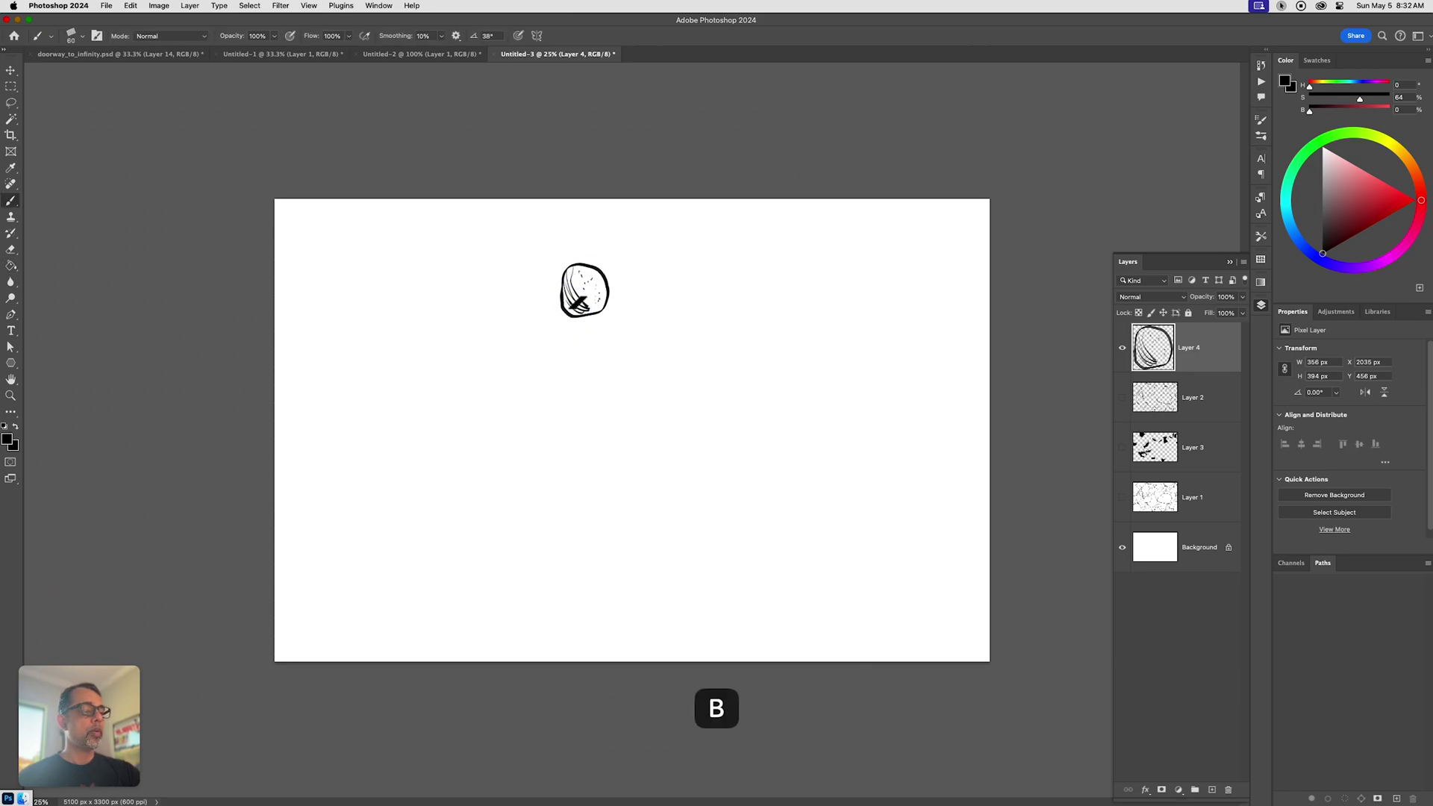
{"action": "key", "text": "g"}
{"action": "left_click", "coordinate": [575, 302]}
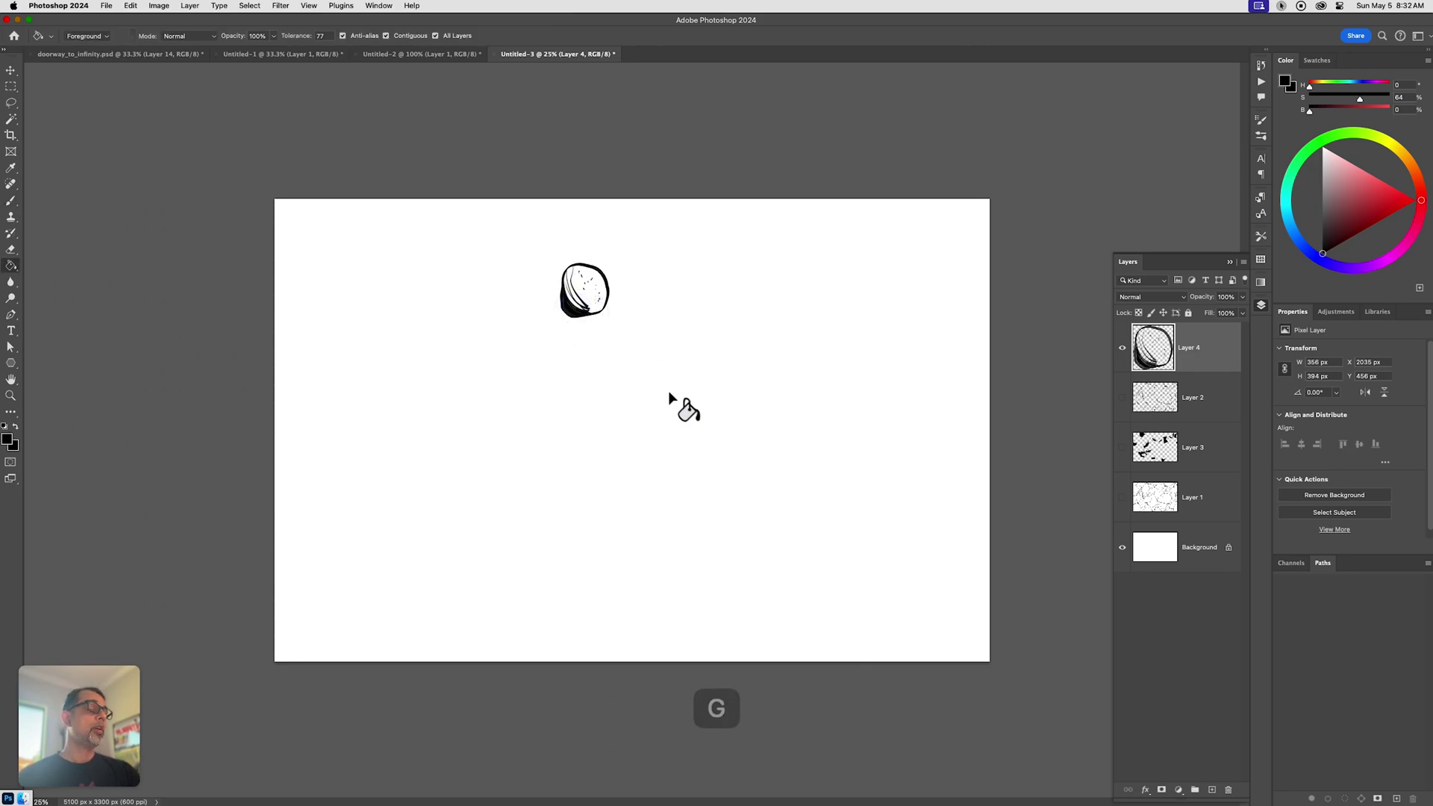
{"action": "key", "text": "b"}
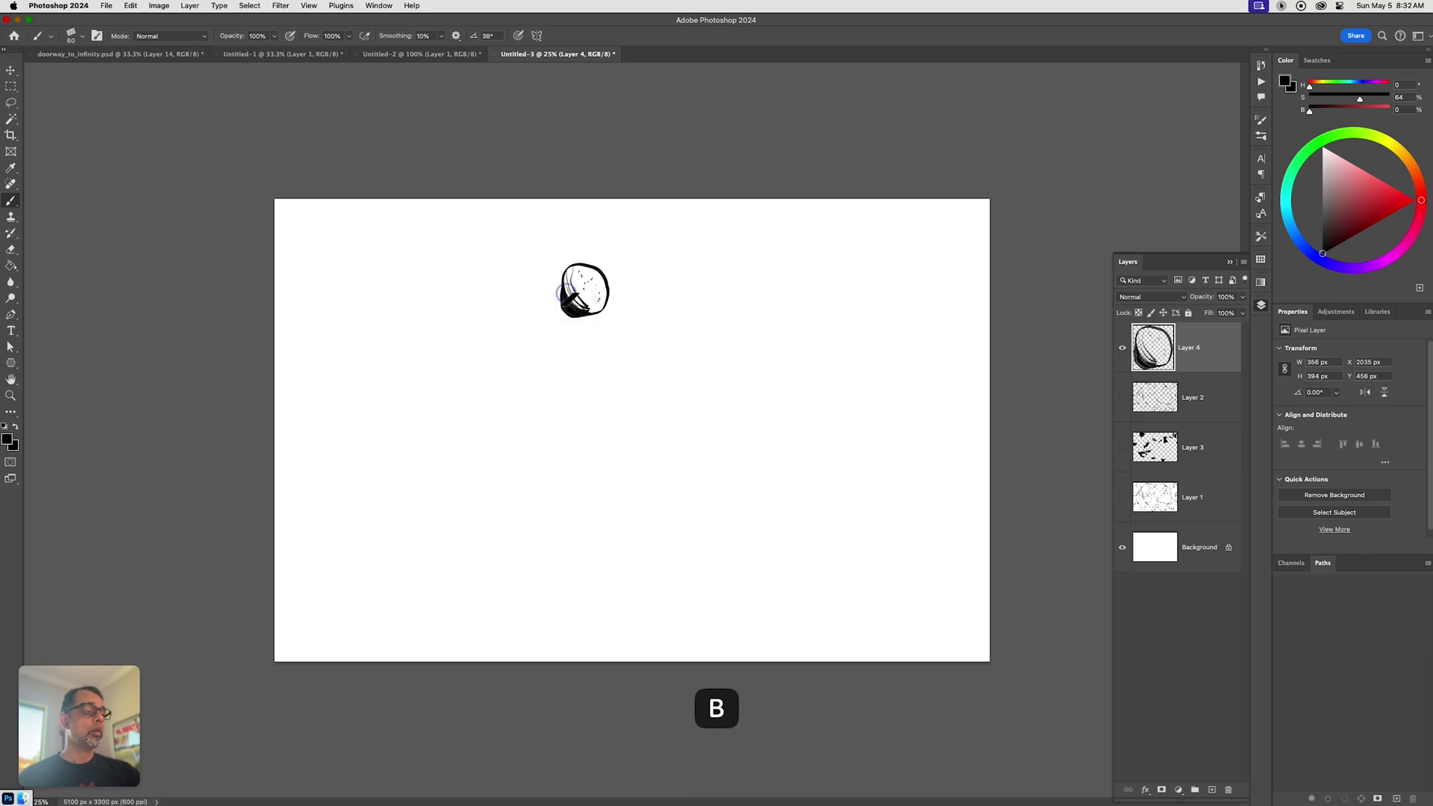
{"action": "left_click_drag", "start_coordinate": [561, 297], "coordinate": [583, 306]}
Select the new asteroid's silhouette by inverting a Magic Wand background selection, then show Layer 2 and cut its line art inside the selection
{"action": "key", "text": "w"}
{"action": "left_click", "coordinate": [656, 352]}
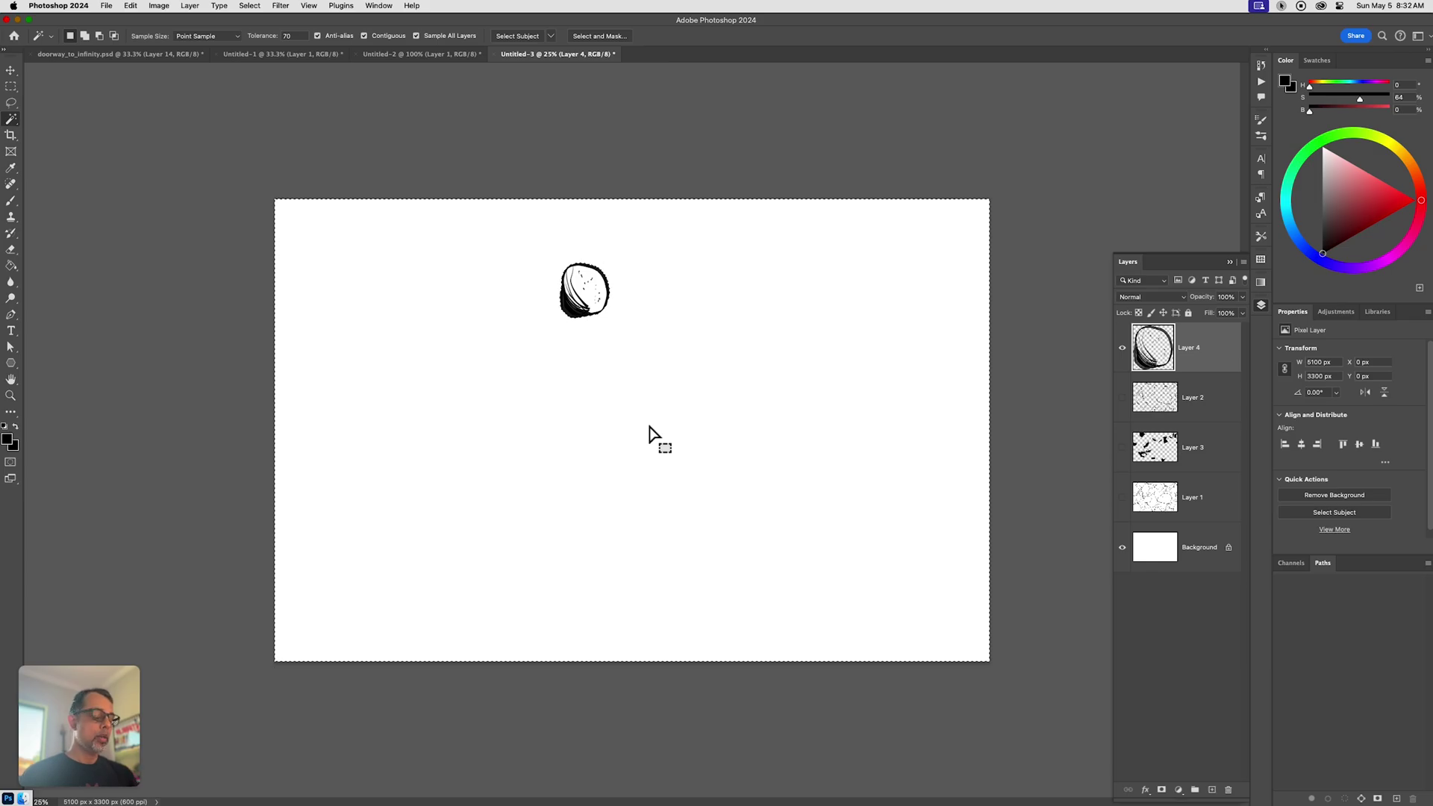
{"action": "key", "text": "shift+super+i"}
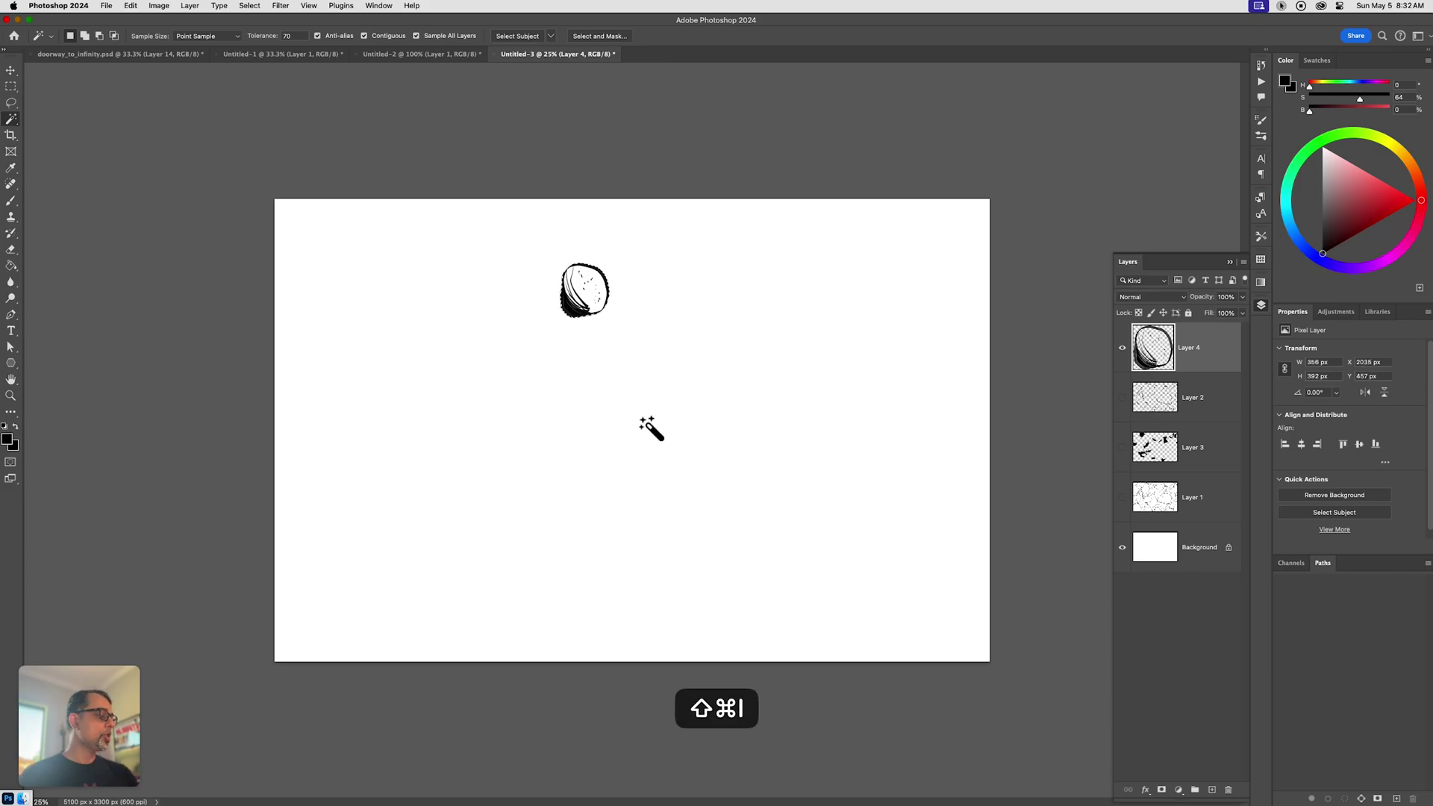
{"action": "left_click", "coordinate": [1201, 406]}
{"action": "left_click", "coordinate": [1121, 398]}
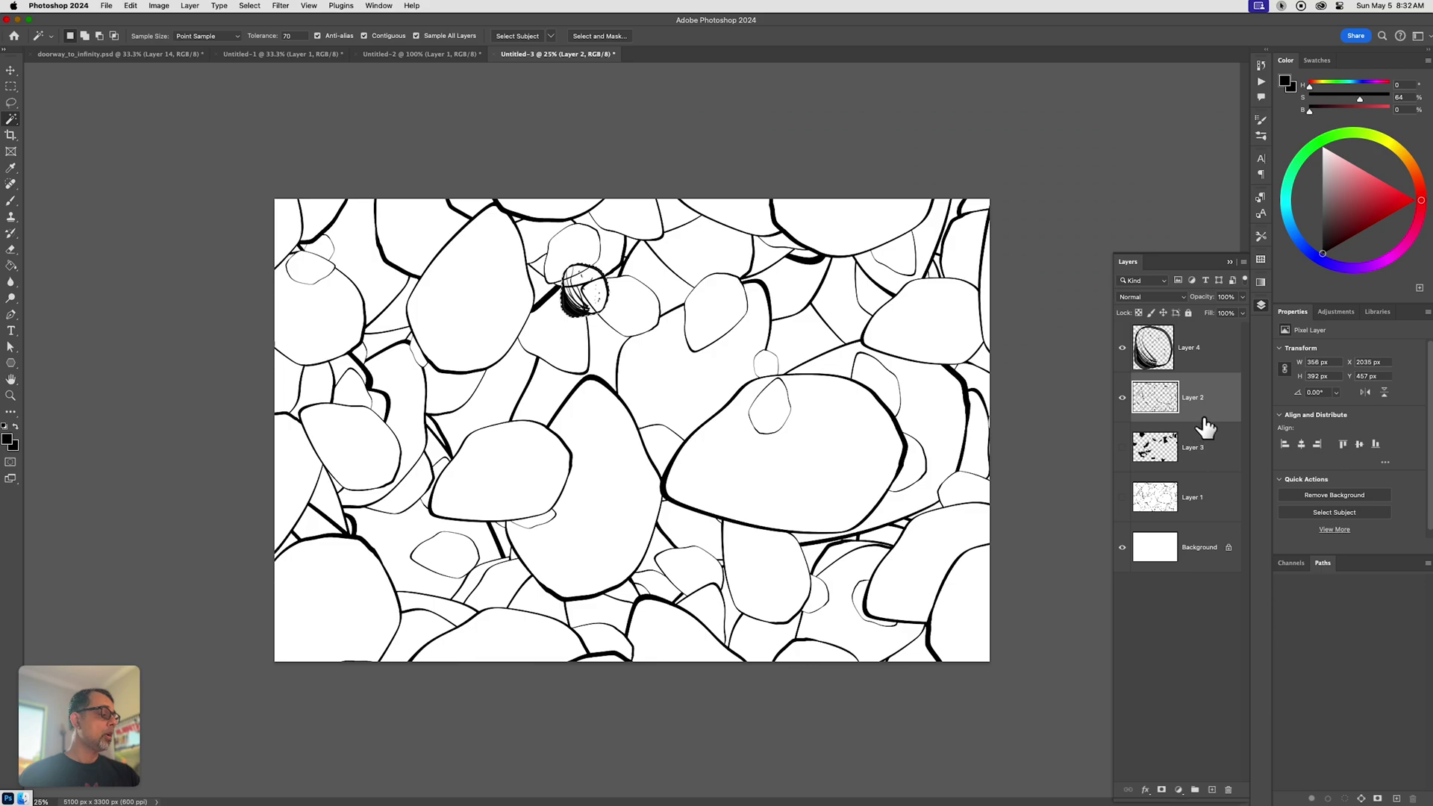
{"action": "key", "text": "super"}
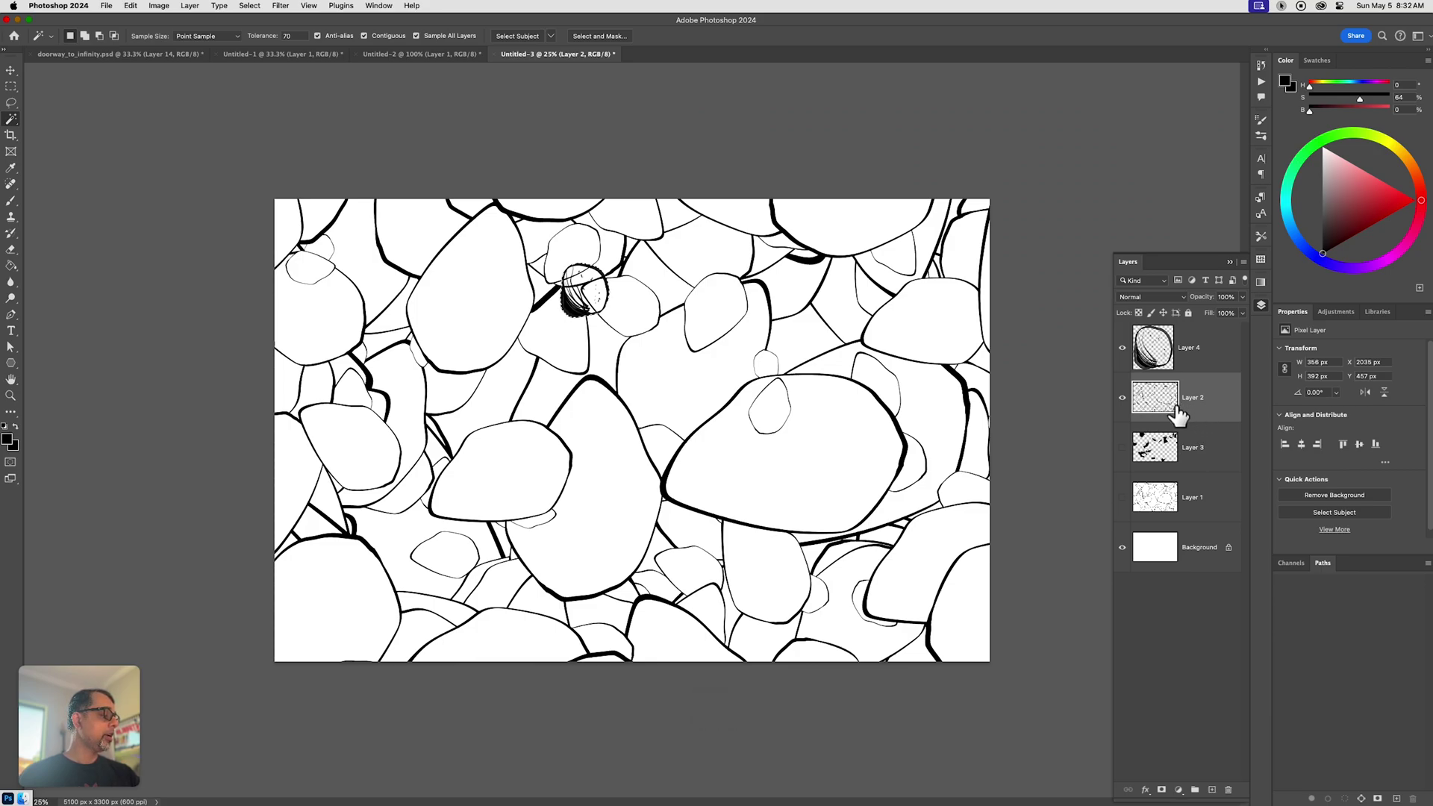
{"action": "key", "text": "super"}
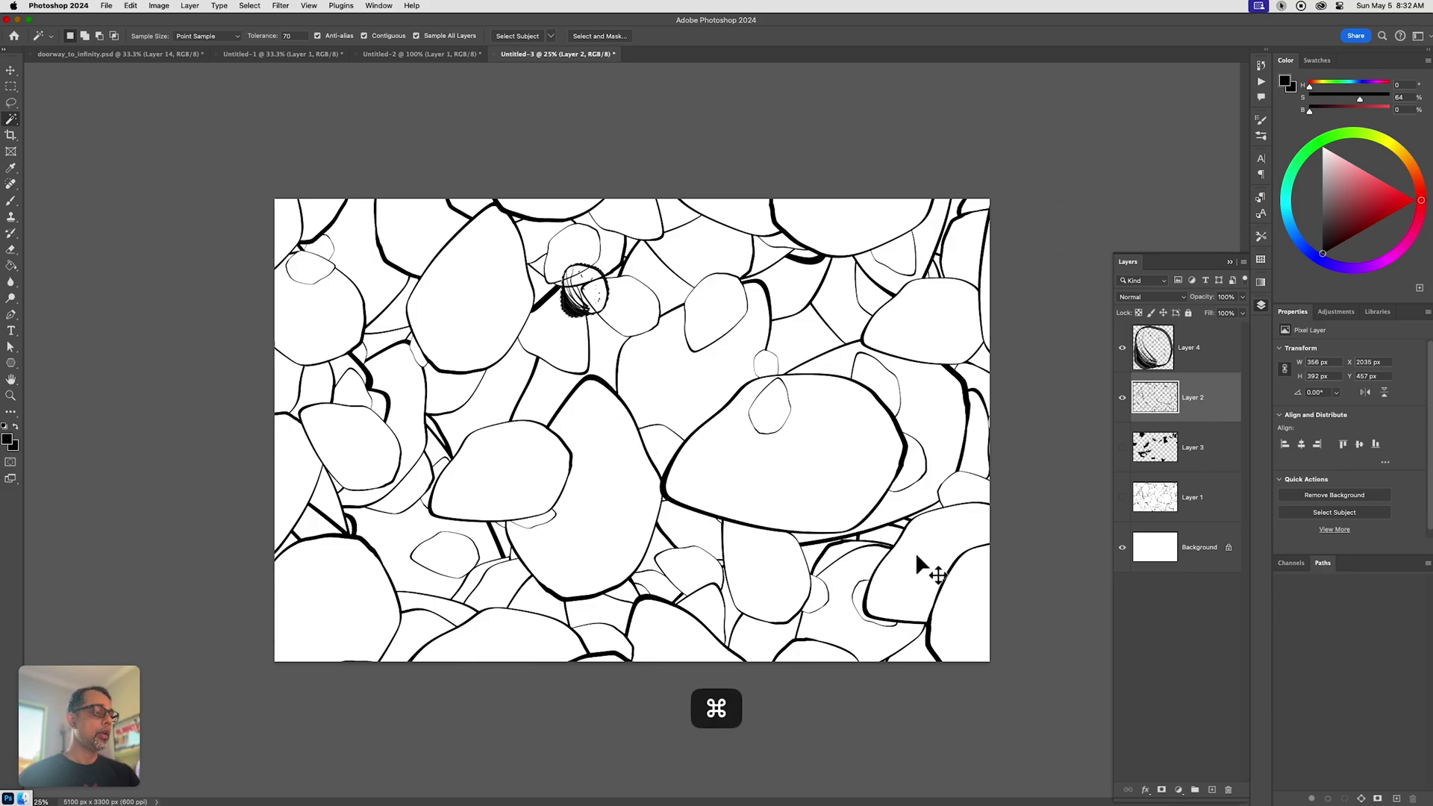
{"action": "key", "text": "super+x"}
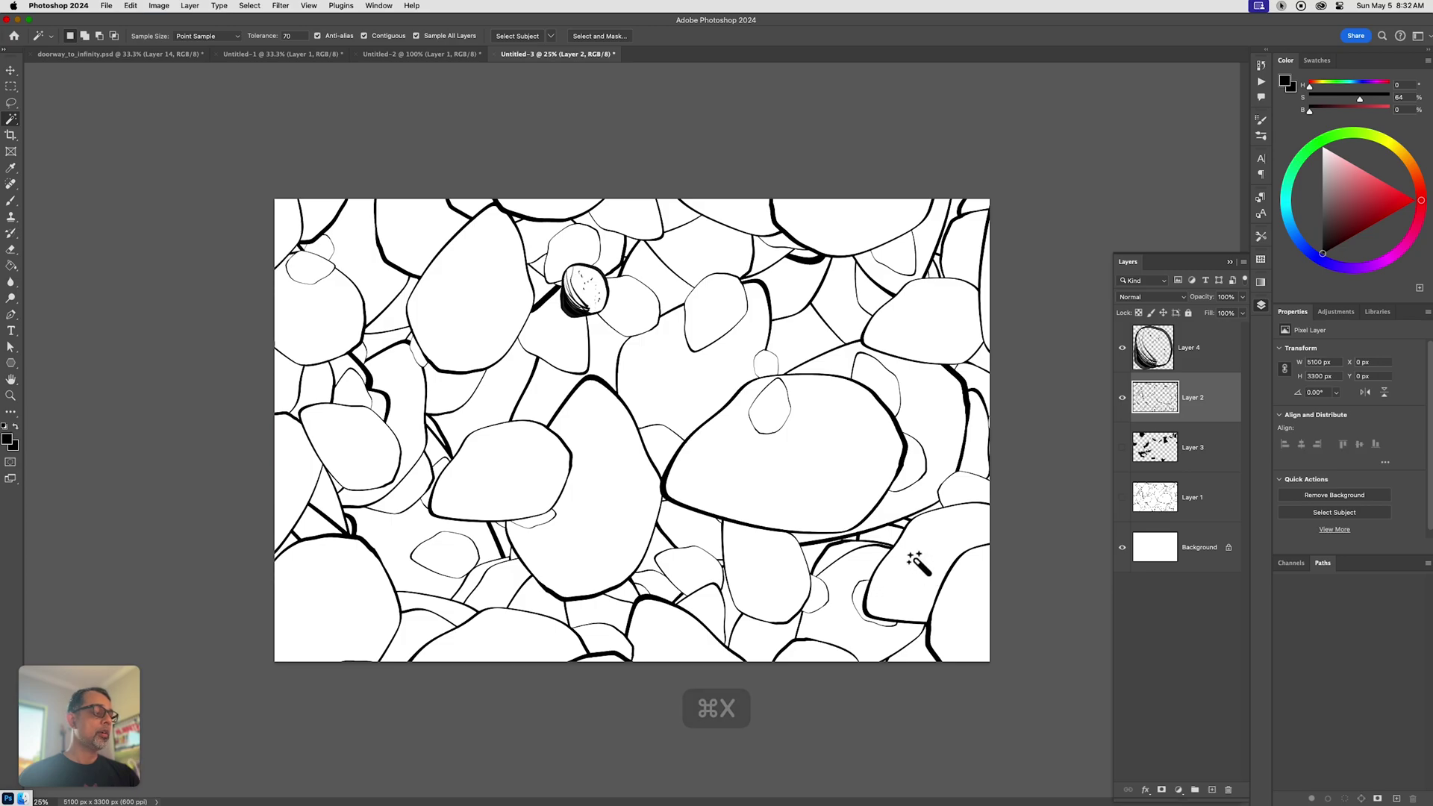
Show Layer 3 and cut away the neighboring asteroid's black shading where it overlaps the new asteroid, using a Lasso selection
{"action": "left_click", "coordinate": [1121, 447]}
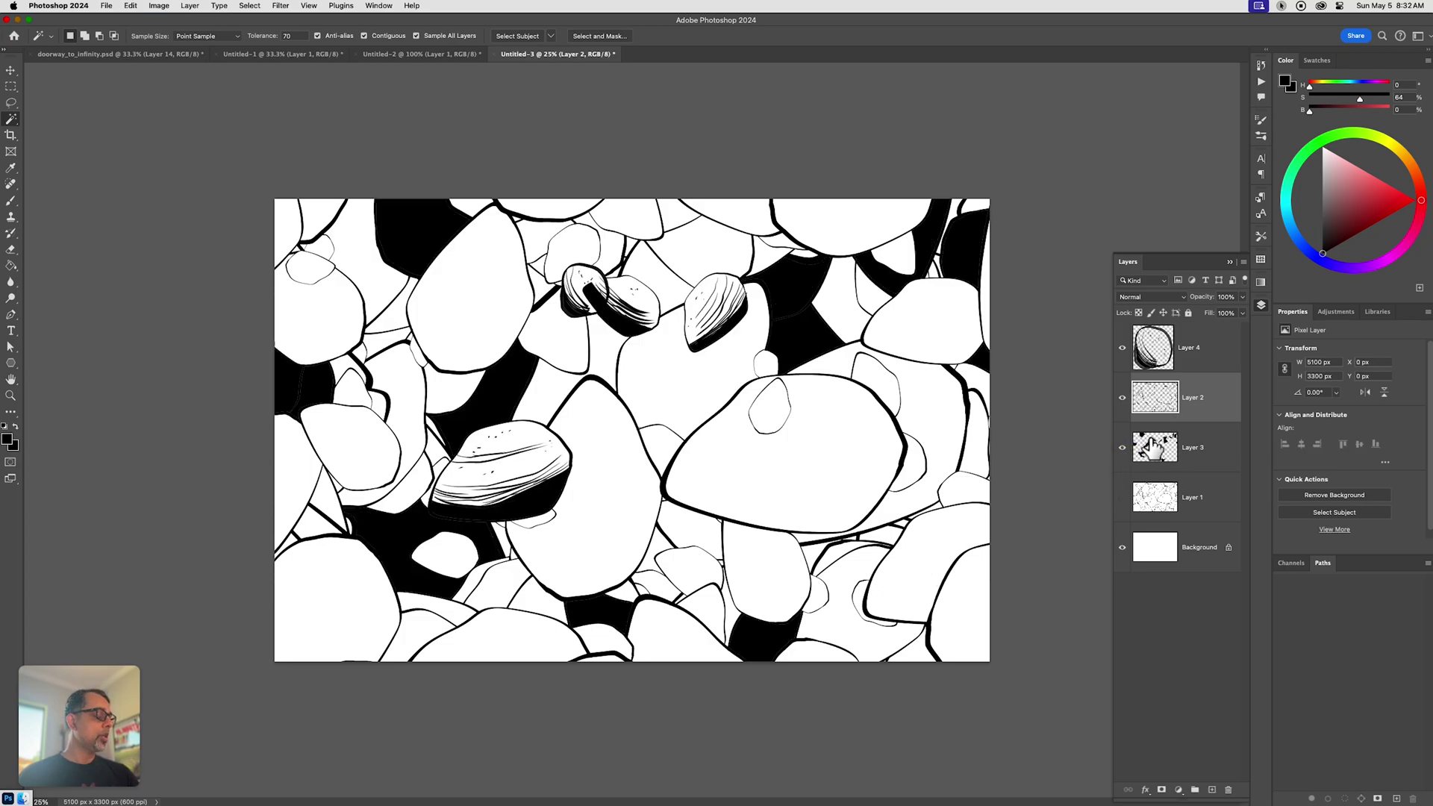
{"action": "key", "text": "l"}
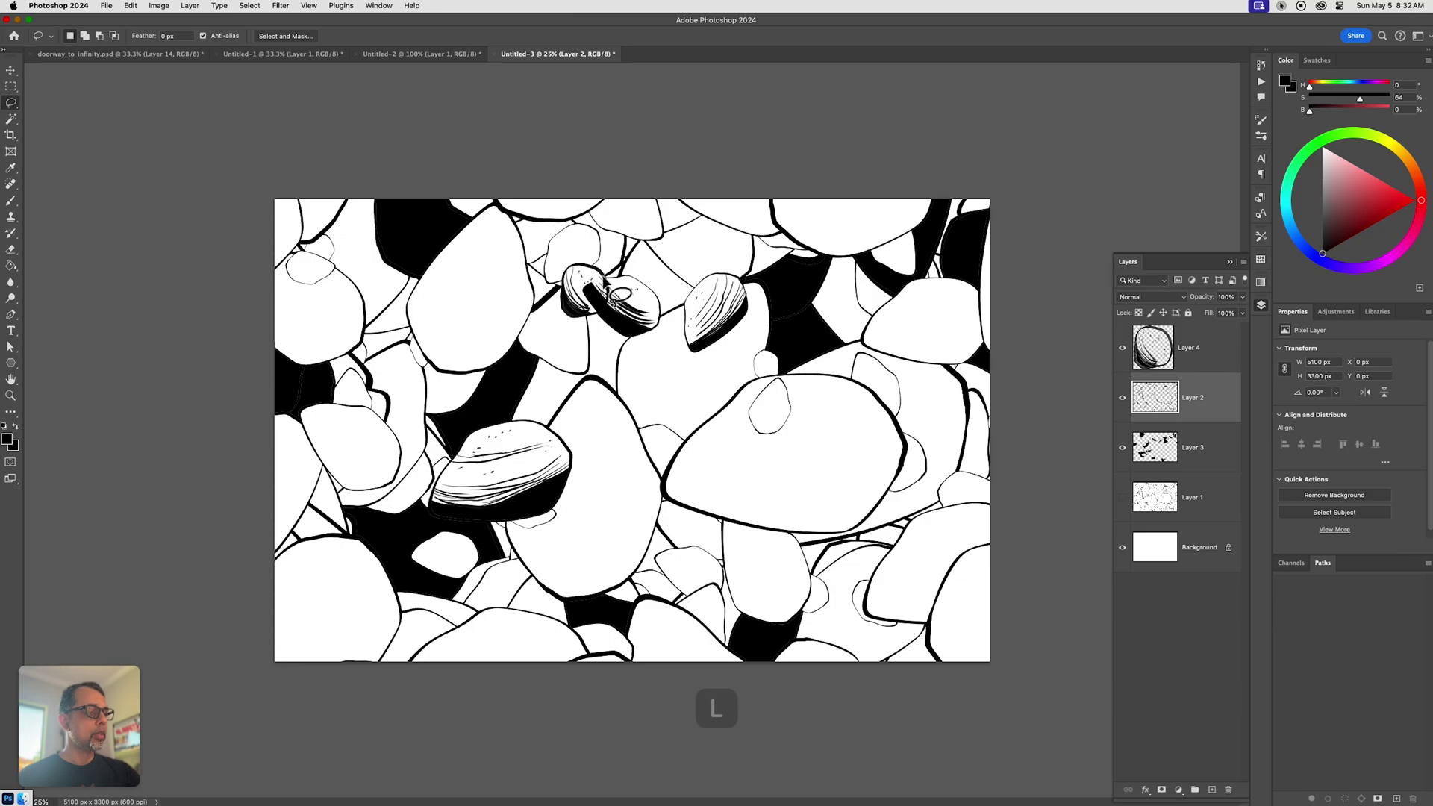
{"action": "left_click", "coordinate": [1194, 449]}
{"action": "left_click_drag", "start_coordinate": [616, 305], "coordinate": [614, 332]}
{"action": "key", "text": "super+x"}
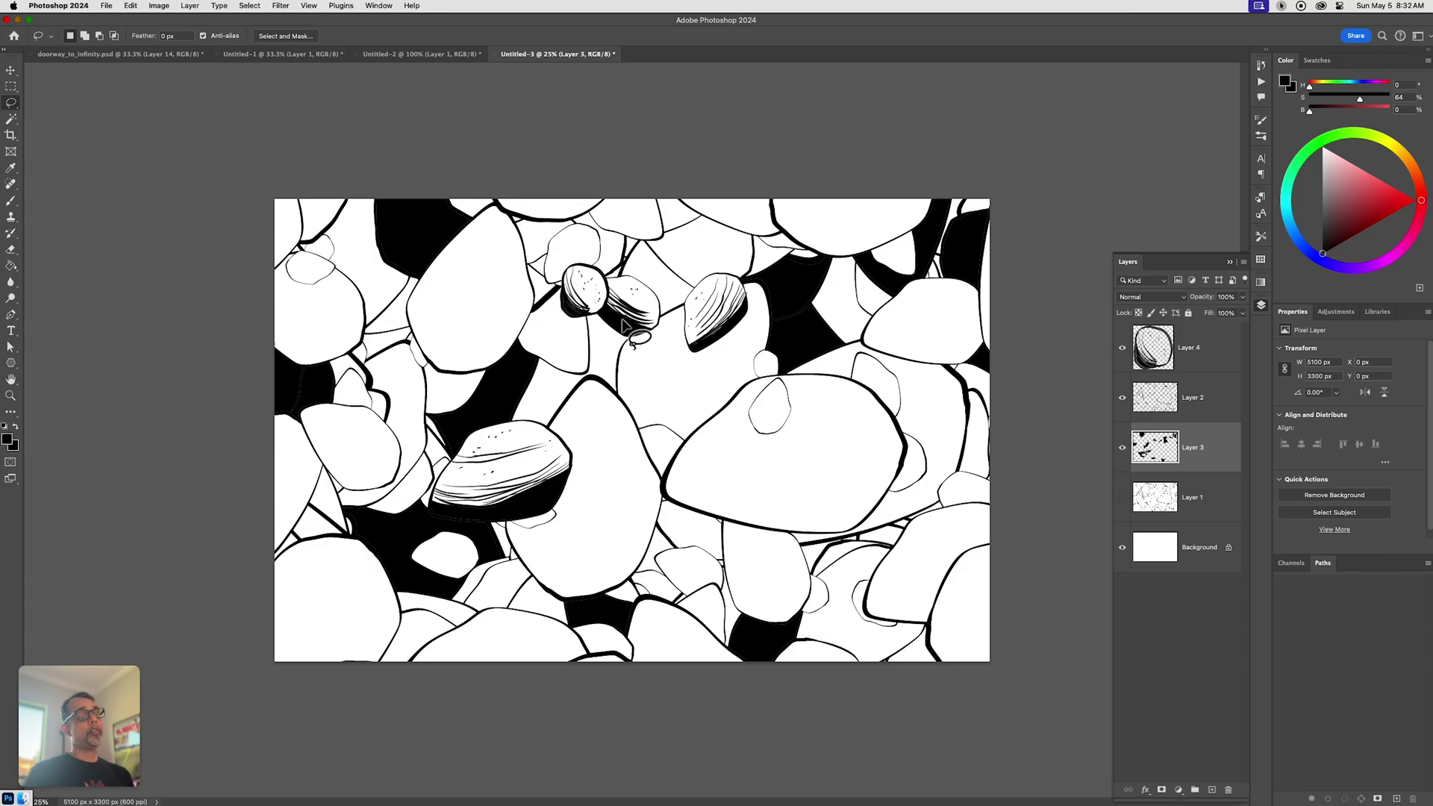
On a new layer, draw two small asteroid outlines below the hatched upright asteroid and shade the rounder one with black fill and strokes
{"action": "key", "text": "b"}
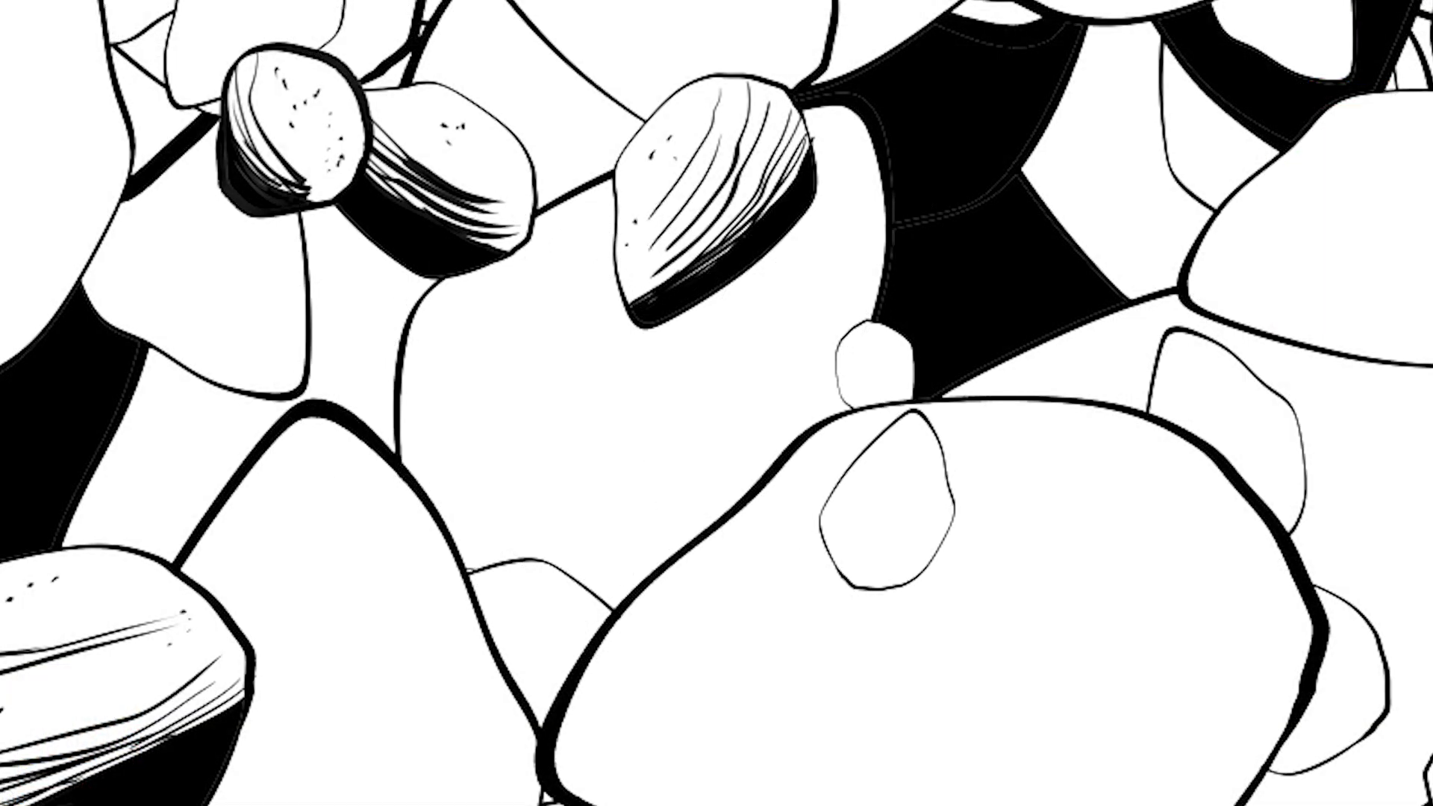
{"action": "mouse_move", "coordinate": [597, 390]}
{"action": "left_mouse_down"}
{"action": "mouse_move", "coordinate": [569, 425]}
{"action": "mouse_move", "coordinate": [595, 473]}
{"action": "mouse_move", "coordinate": [597, 388]}
{"action": "left_mouse_up"}
{"action": "mouse_move", "coordinate": [717, 364]}
{"action": "left_mouse_down"}
{"action": "mouse_move", "coordinate": [776, 320]}
{"action": "mouse_move", "coordinate": [806, 349]}
{"action": "mouse_move", "coordinate": [729, 359]}
{"action": "mouse_move", "coordinate": [795, 332]}
{"action": "mouse_move", "coordinate": [777, 367]}
{"action": "left_mouse_up"}
{"action": "key", "text": "ctrl+z"}
{"action": "key", "text": "g"}
{"action": "left_click", "coordinate": [780, 379]}
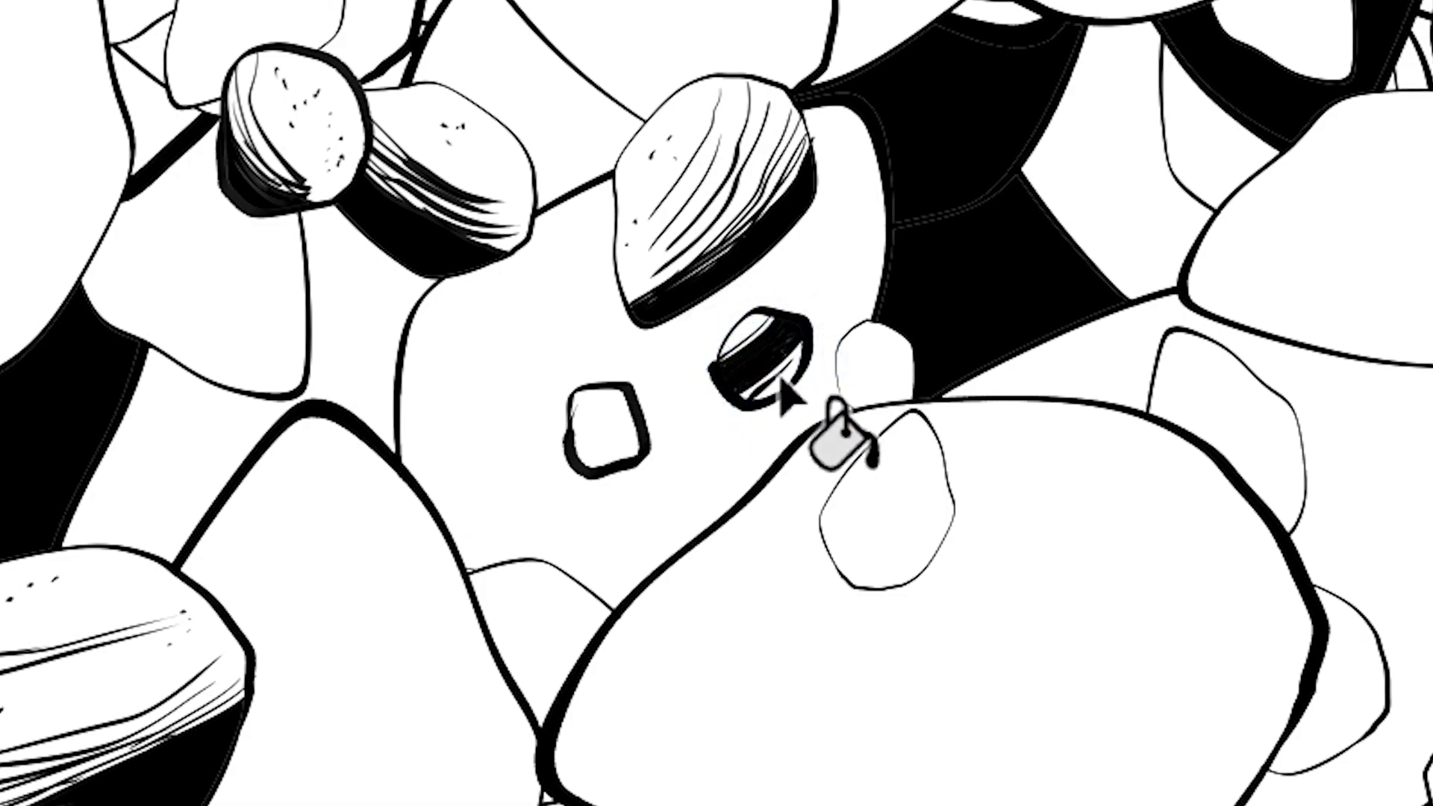
{"action": "key", "text": "b"}
{"action": "mouse_move", "coordinate": [749, 331]}
{"action": "left_mouse_down"}
{"action": "mouse_move", "coordinate": [760, 373]}
{"action": "mouse_move", "coordinate": [784, 365]}
{"action": "mouse_move", "coordinate": [767, 393]}
{"action": "left_mouse_up"}
Hatch the small squarish asteroid with short contour strokes and fill its underside with black, undoing the fill that floods the whole shape
{"action": "mouse_move", "coordinate": [573, 422]}
{"action": "left_mouse_down"}
{"action": "mouse_move", "coordinate": [616, 411]}
{"action": "mouse_move", "coordinate": [628, 432]}
{"action": "mouse_move", "coordinate": [626, 451]}
{"action": "mouse_move", "coordinate": [576, 459]}
{"action": "mouse_move", "coordinate": [608, 410]}
{"action": "left_mouse_up"}
{"action": "key", "text": "g"}
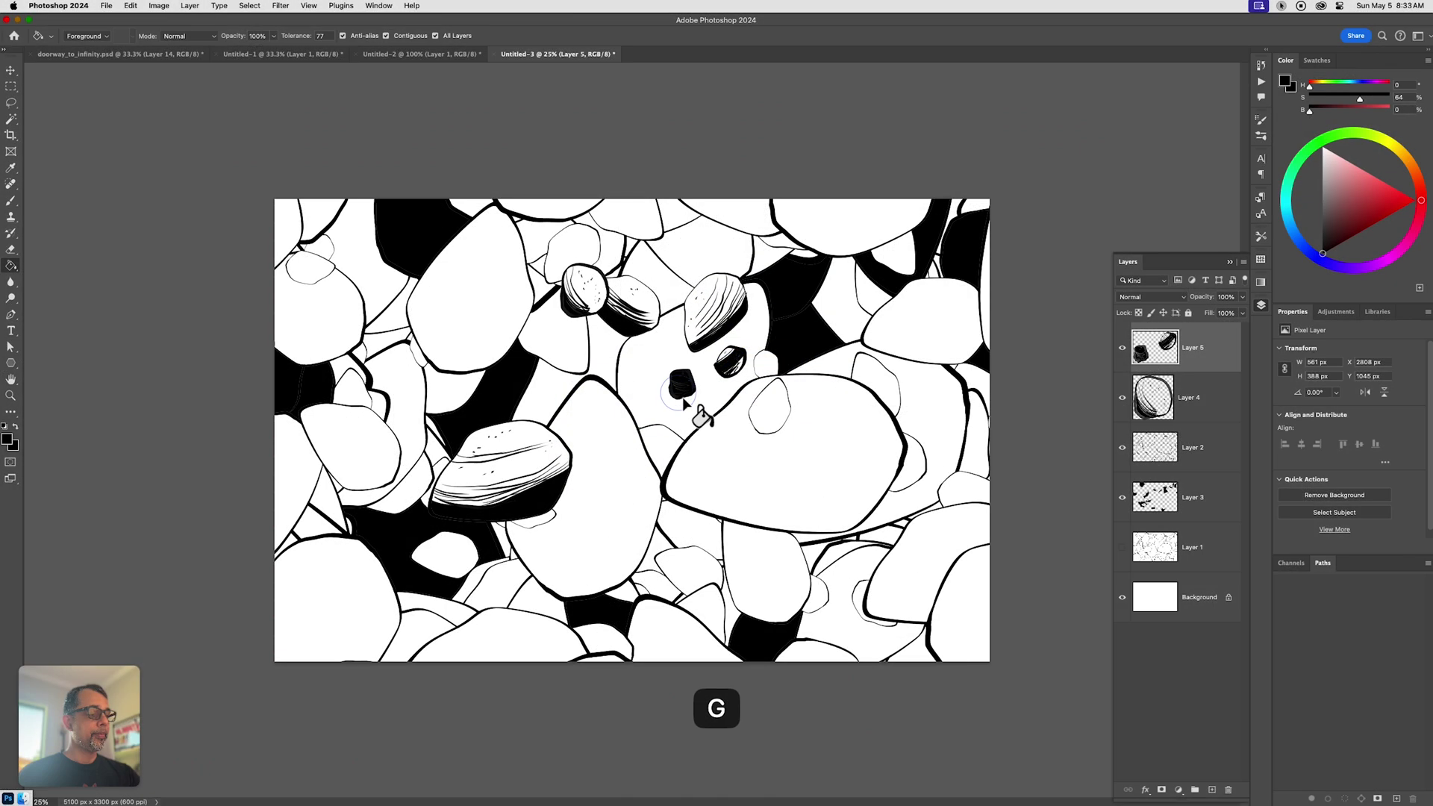
{"action": "key", "text": "super+z"}
{"action": "key", "text": "b"}
{"action": "key", "text": "g"}
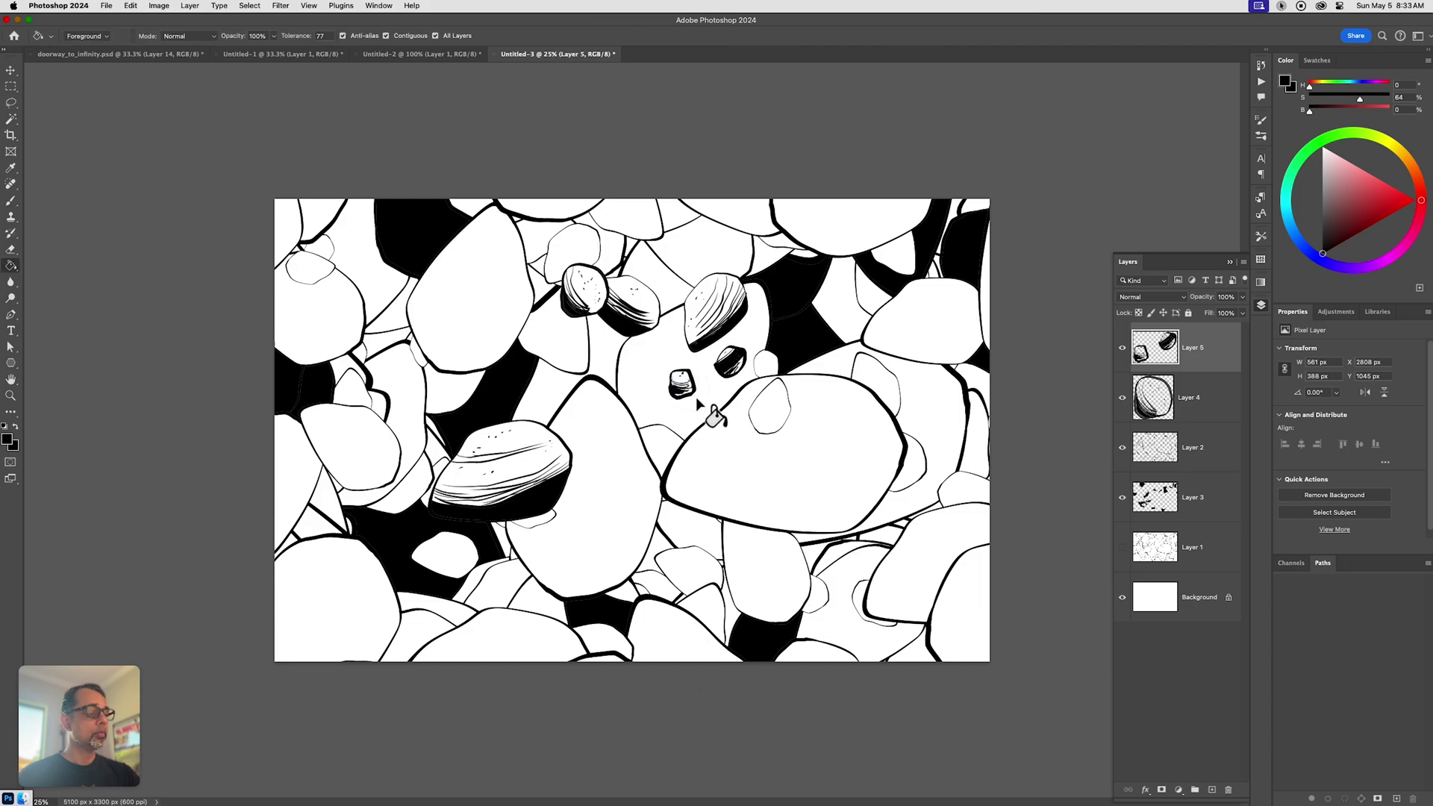
Brush two tiny debris marks on Layer 5 above the small squarish asteroid
{"action": "key", "text": "b"}
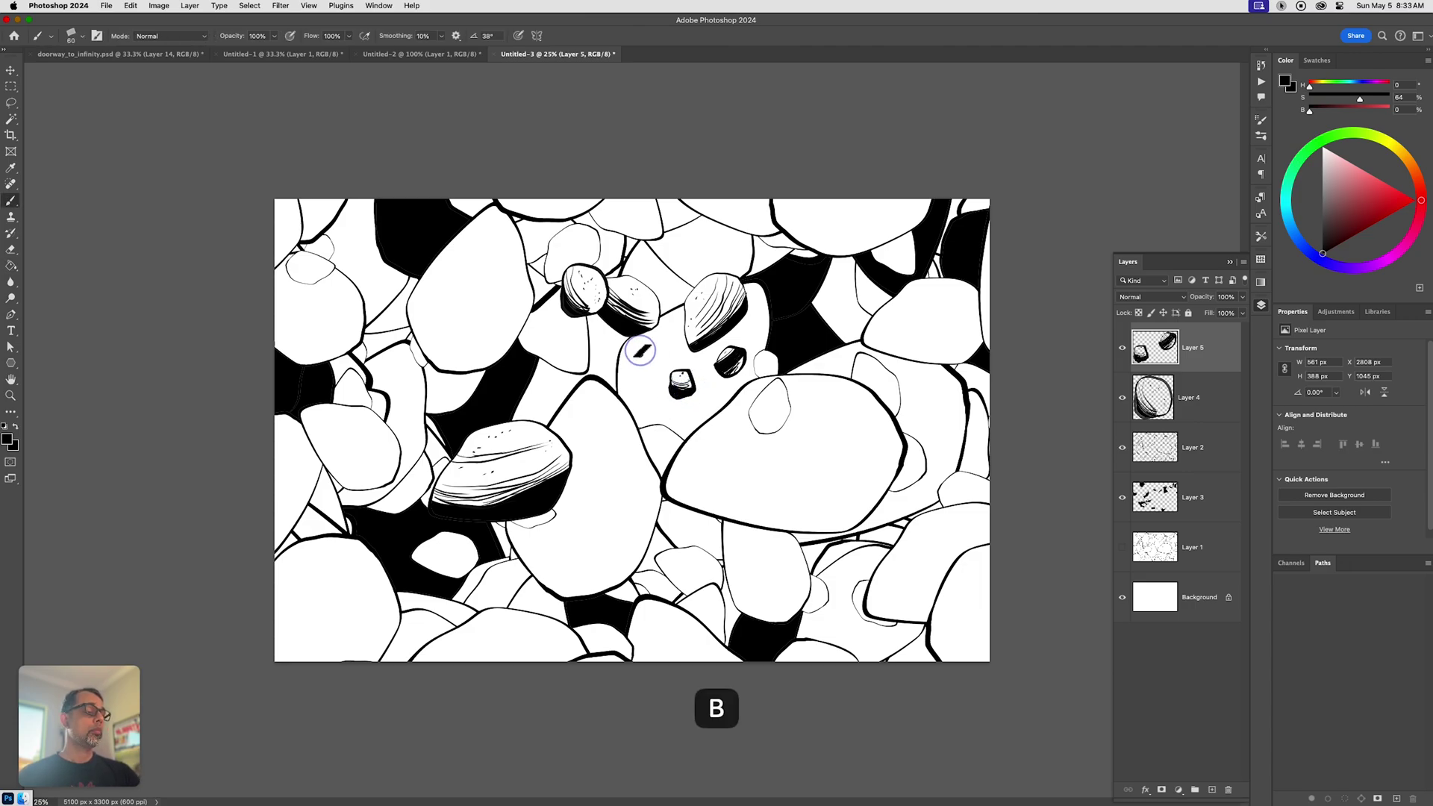
{"action": "left_click", "coordinate": [640, 353]}
{"action": "left_click", "coordinate": [660, 350]}
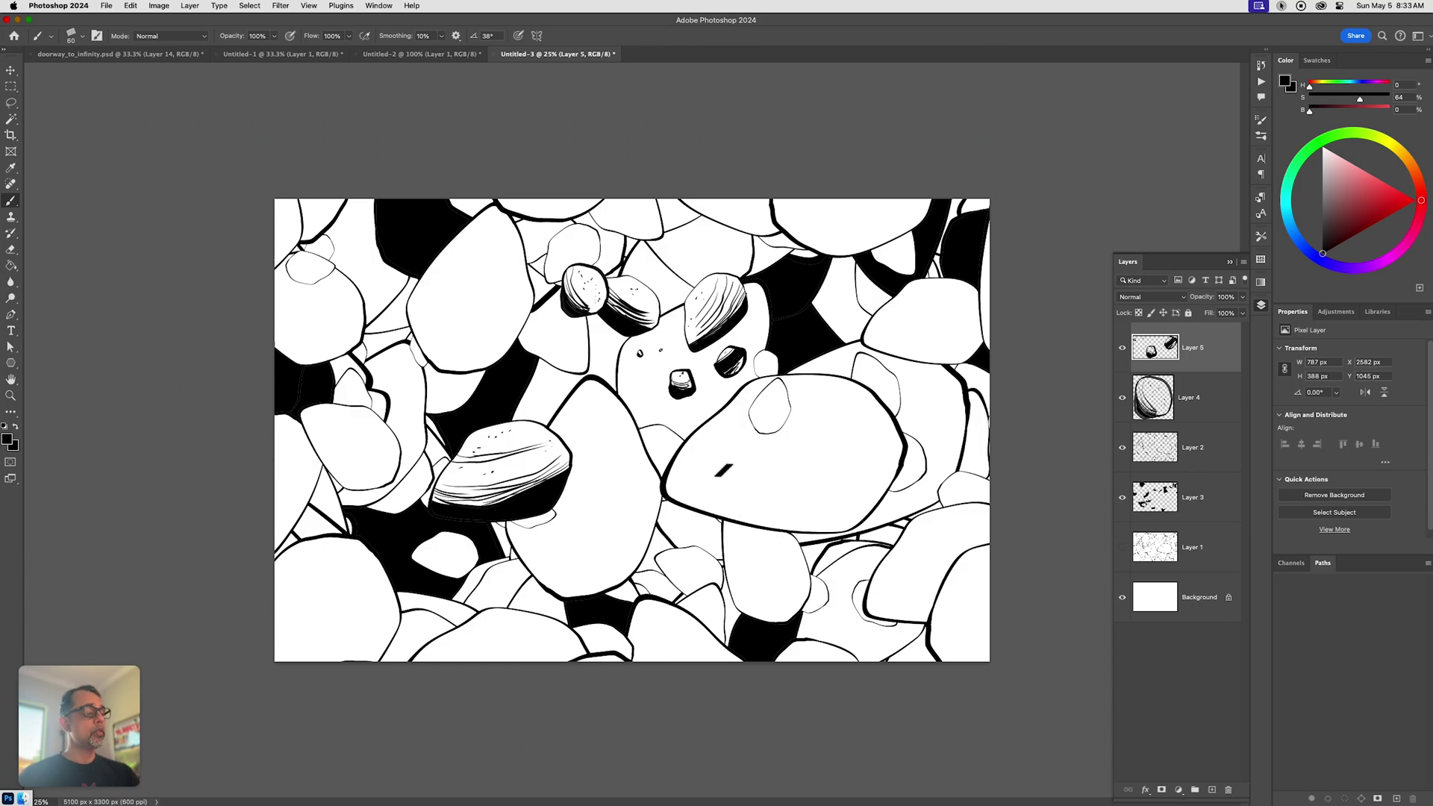